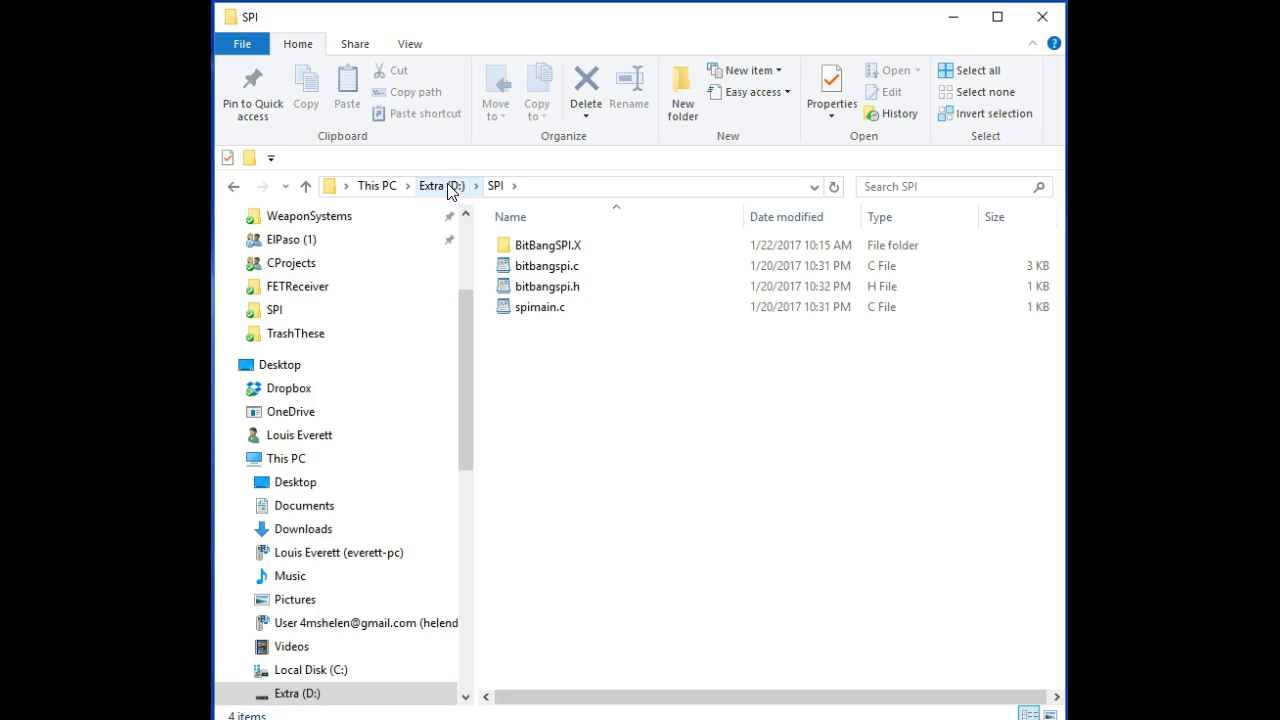
Step: Create a folder named "an archive" at the root of the Extra (D:) drive
{"action": "left_click", "coordinate": [442, 186]}
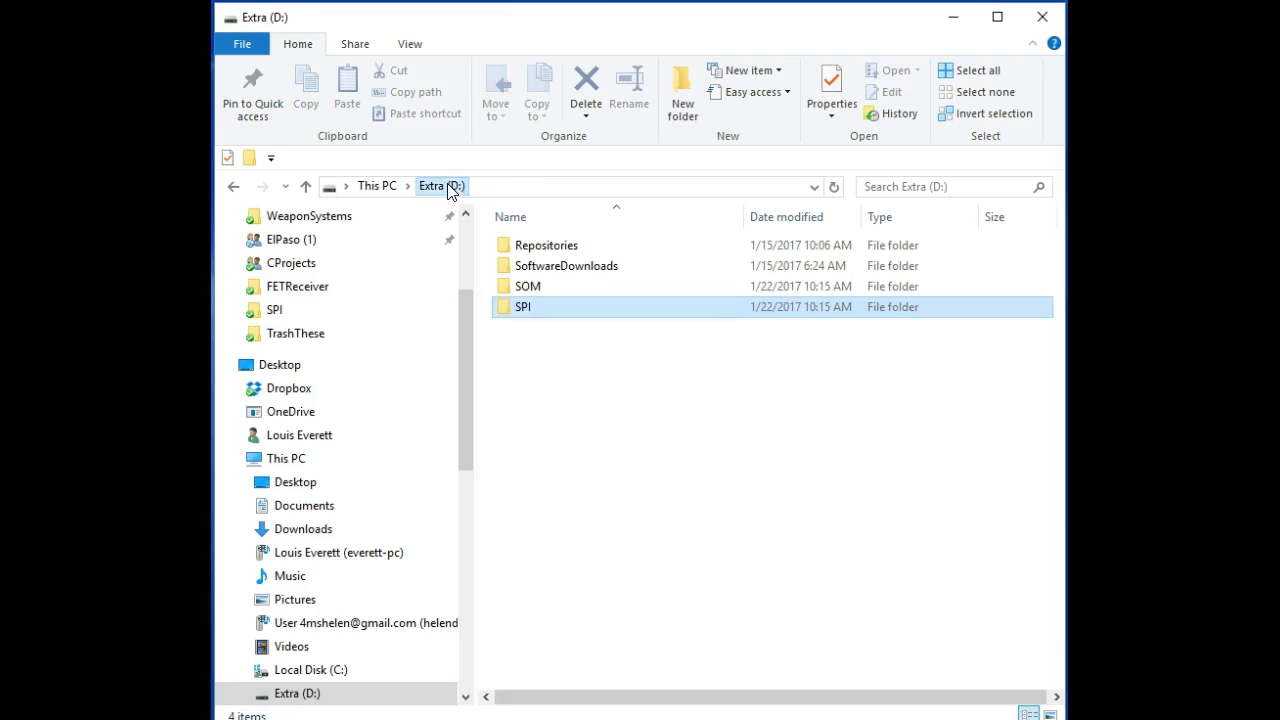
{"action": "right_click", "coordinate": [545, 397]}
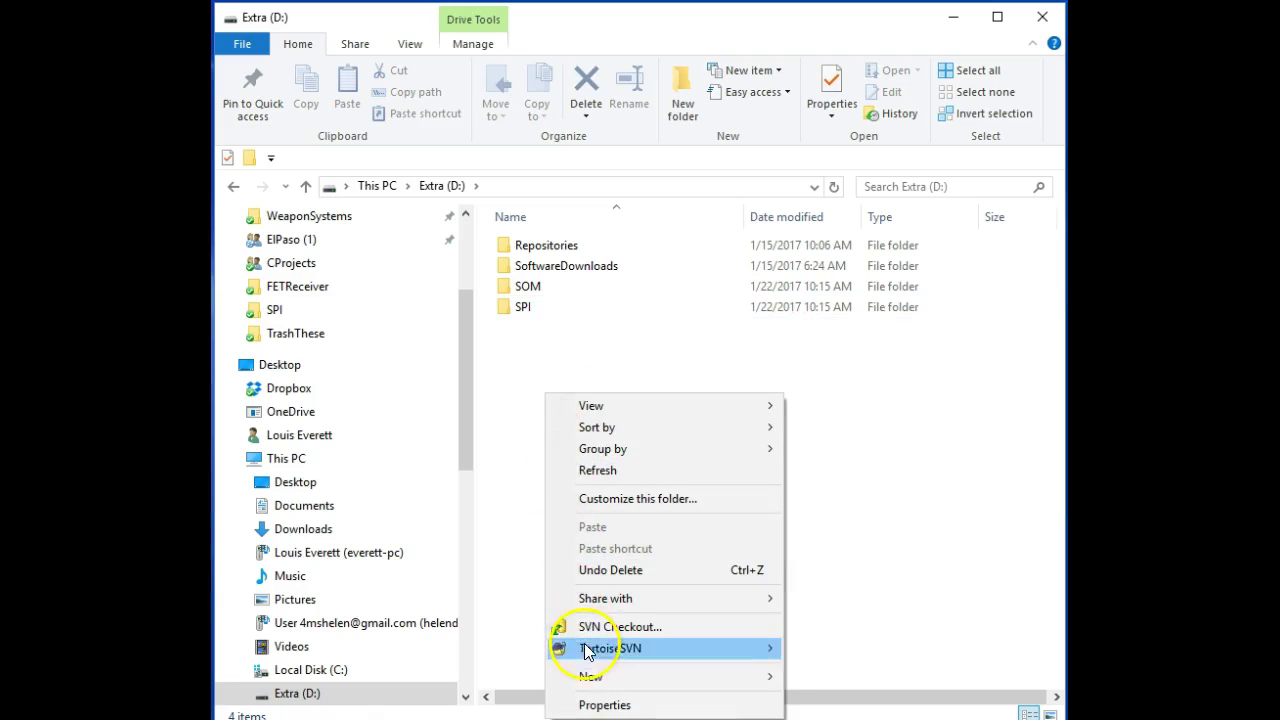
{"action": "mouse_move", "coordinate": [760, 676]}
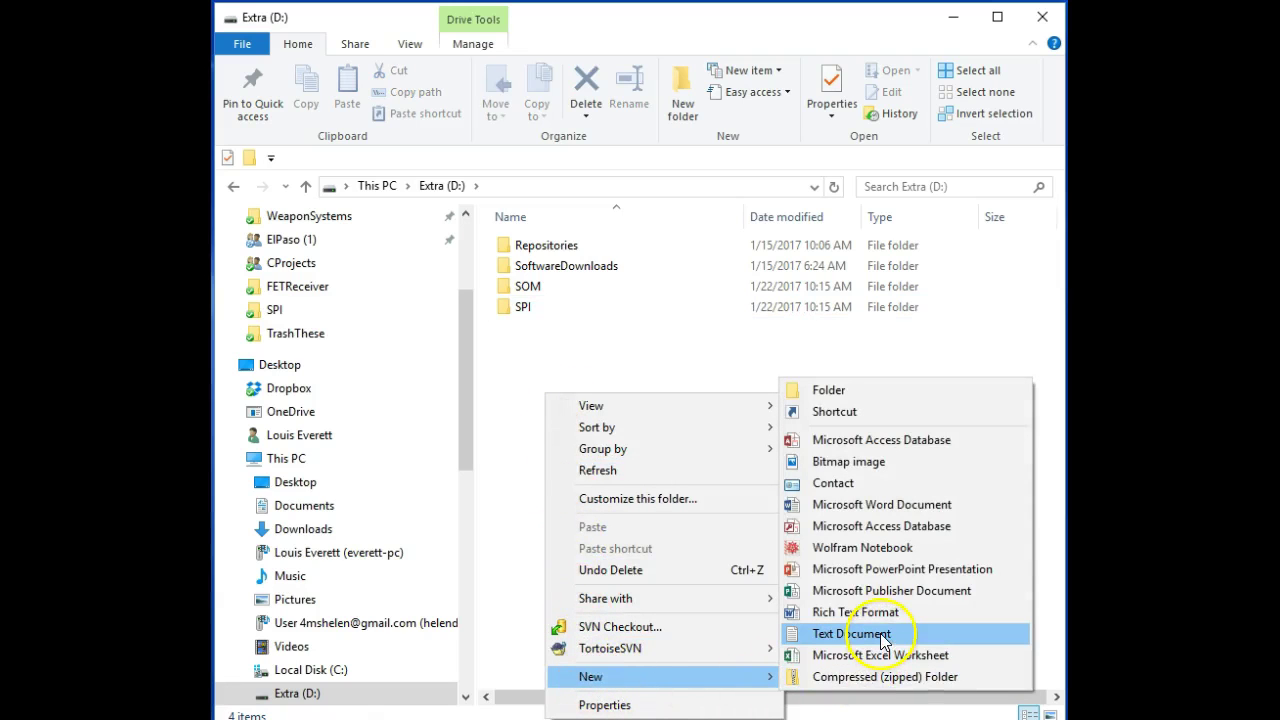
{"action": "left_click", "coordinate": [879, 402]}
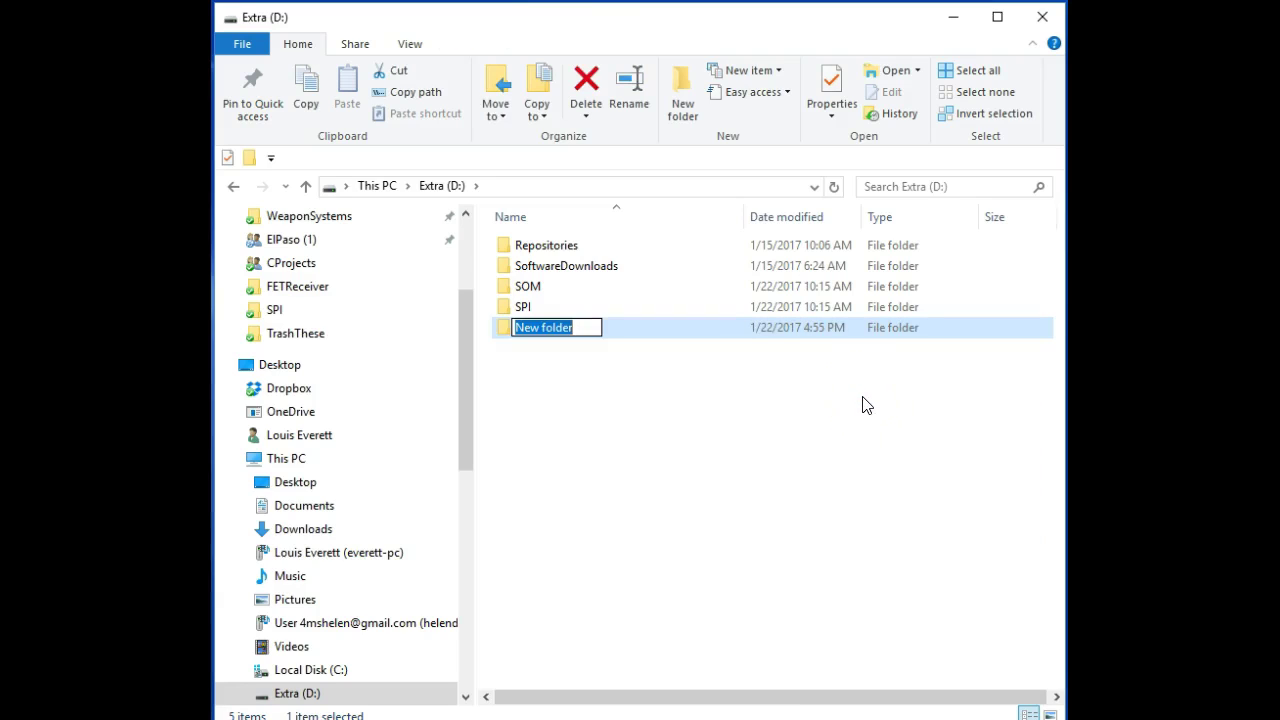
{"action": "type", "text": "an archive"}
{"action": "key", "text": "Return"}
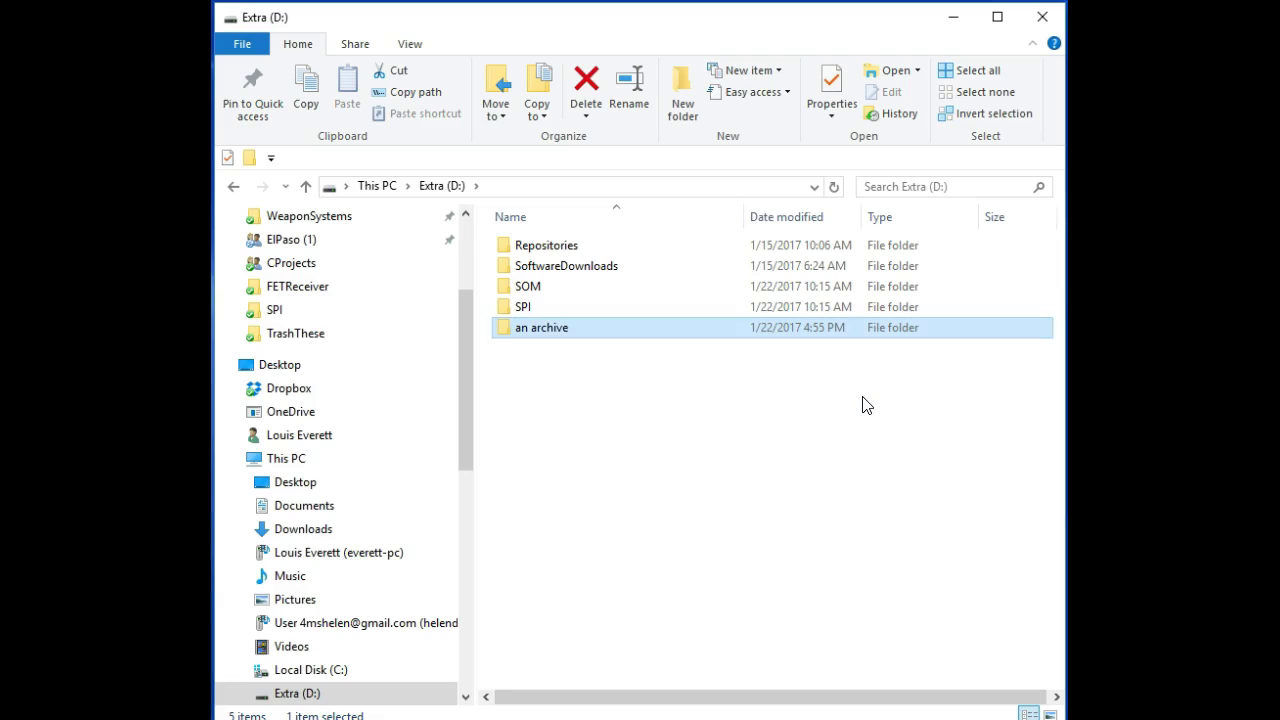
Step: Create a TortoiseSVN repository inside the "an archive" folder, including the default trunk/branches/tags folder structure
{"action": "key", "text": "Return"}
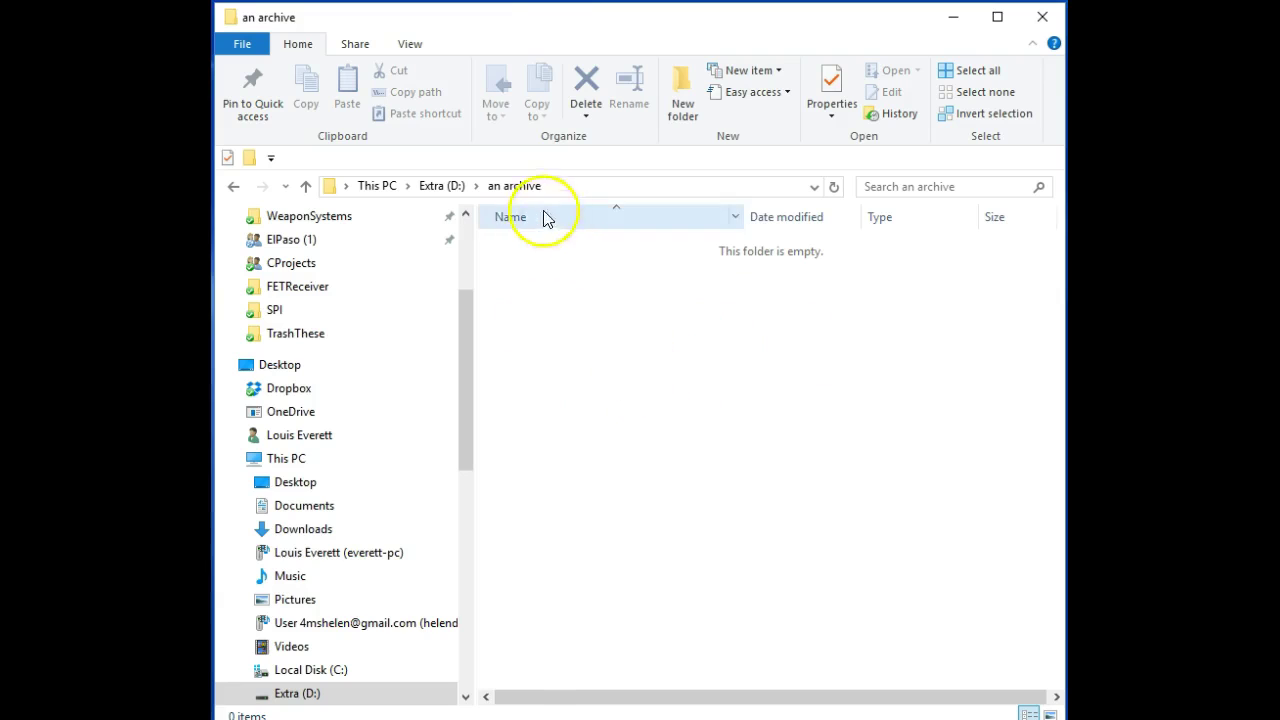
{"action": "right_click", "coordinate": [560, 350]}
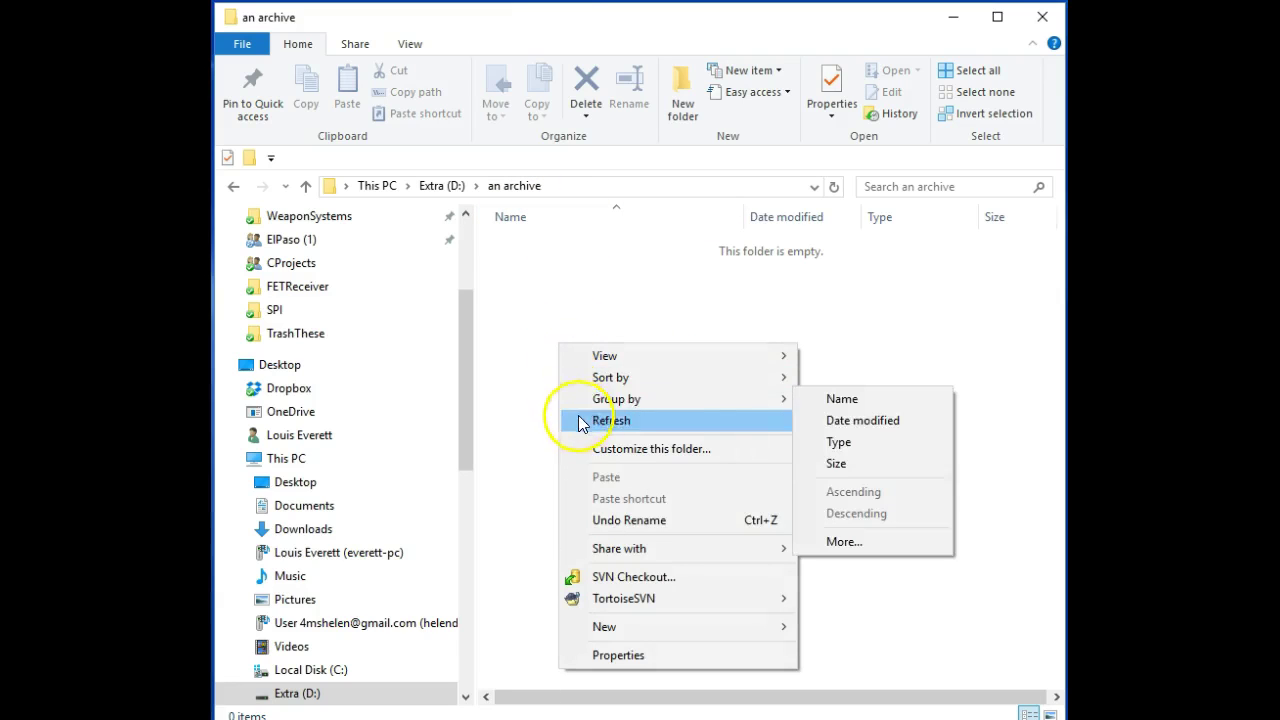
{"action": "mouse_move", "coordinate": [648, 600]}
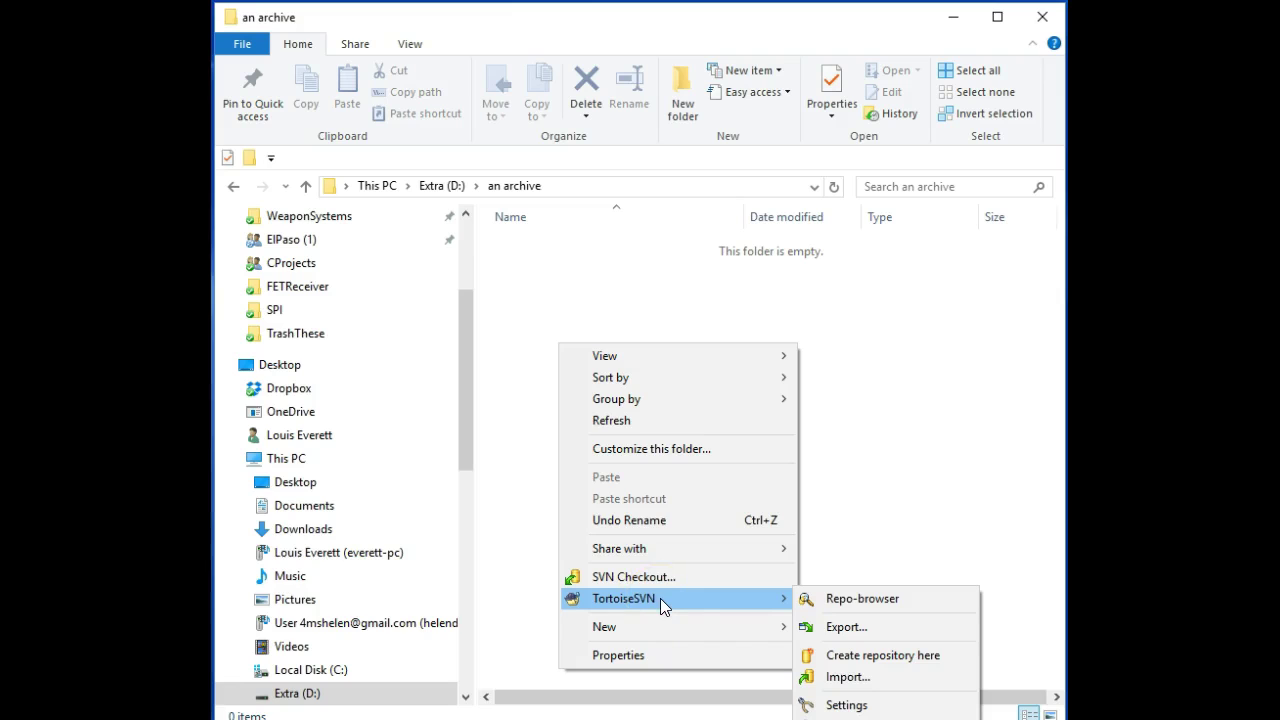
{"action": "left_click", "coordinate": [851, 655]}
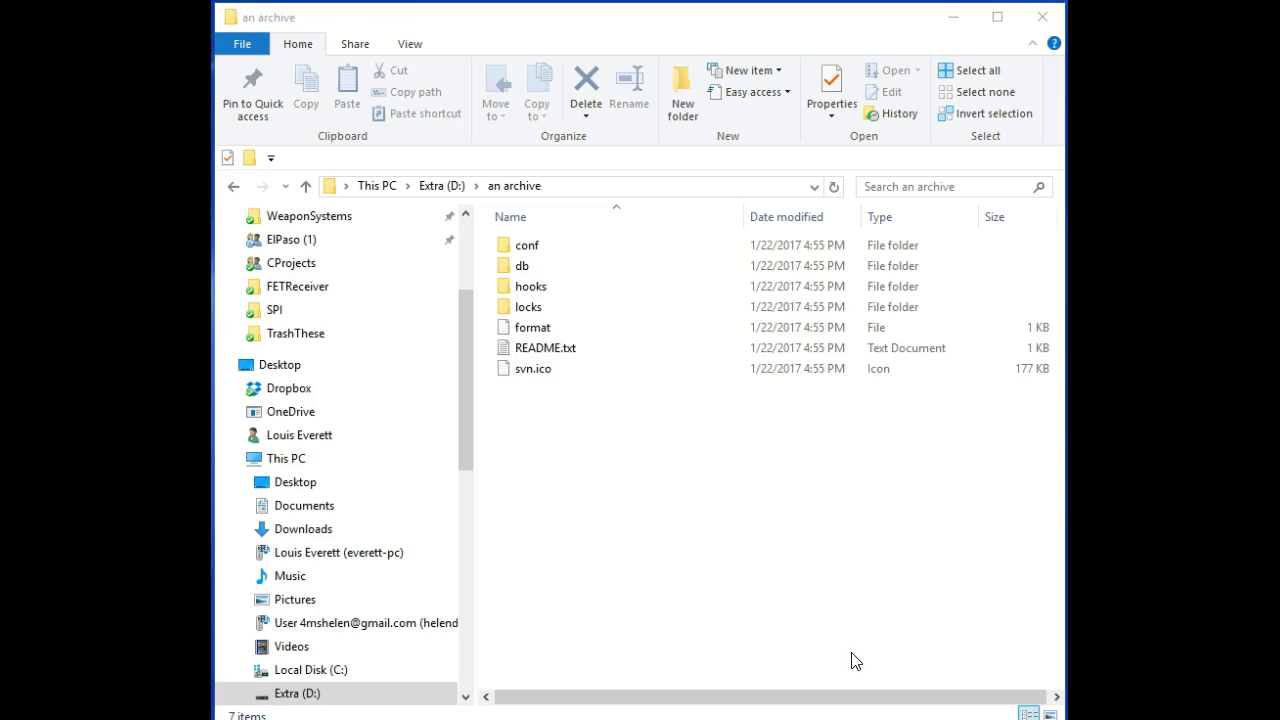
{"action": "left_click", "coordinate": [831, 646]}
{"action": "left_click_drag", "start_coordinate": [414, 425], "coordinate": [610, 443]}
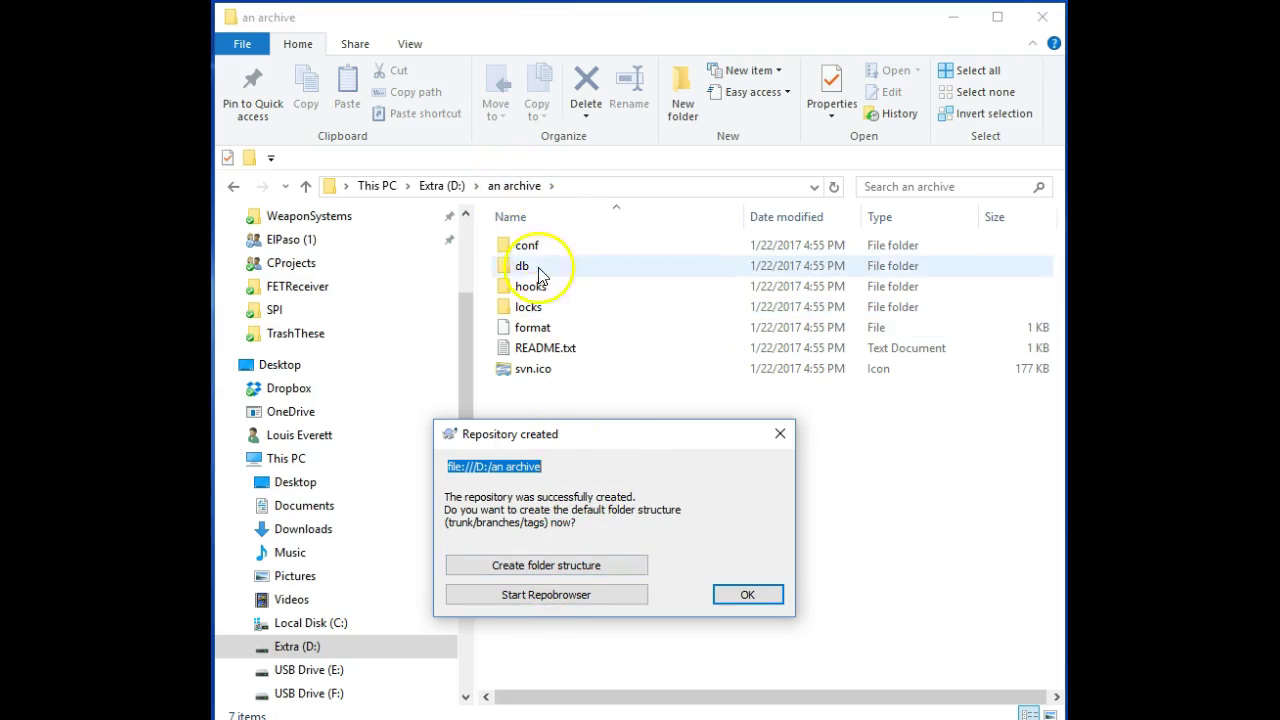
{"action": "left_click", "coordinate": [533, 567]}
{"action": "left_click", "coordinate": [724, 571]}
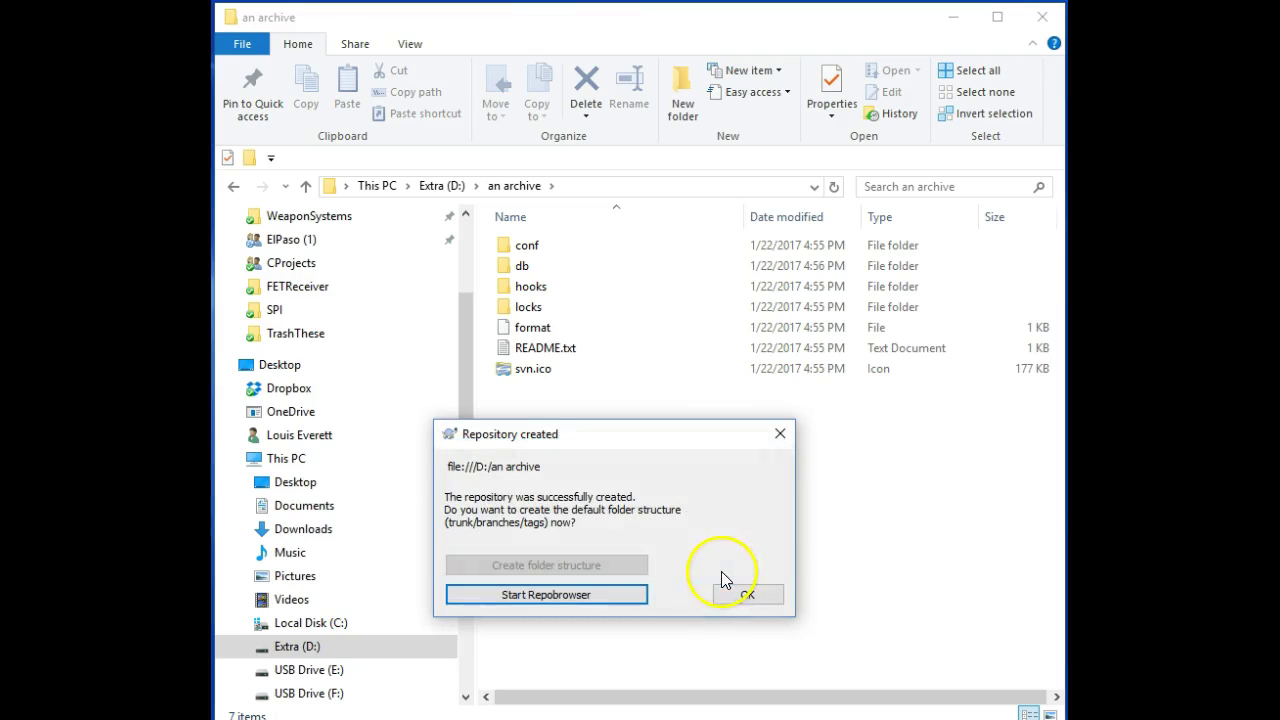
Step: Examine the new repository's trunk, tags and branches folders in the Repository Browser, and close the repository creation dialog
{"action": "left_click", "coordinate": [535, 593]}
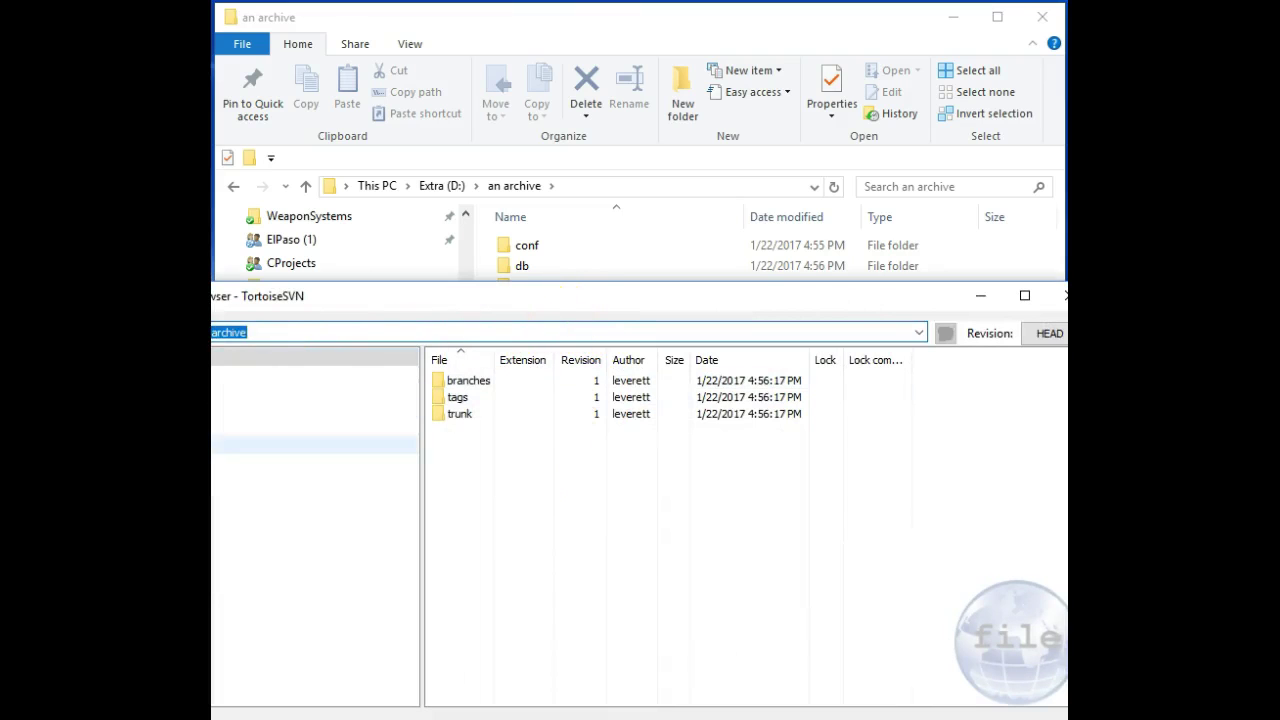
{"action": "left_click_drag", "start_coordinate": [22, 436], "coordinate": [222, 435]}
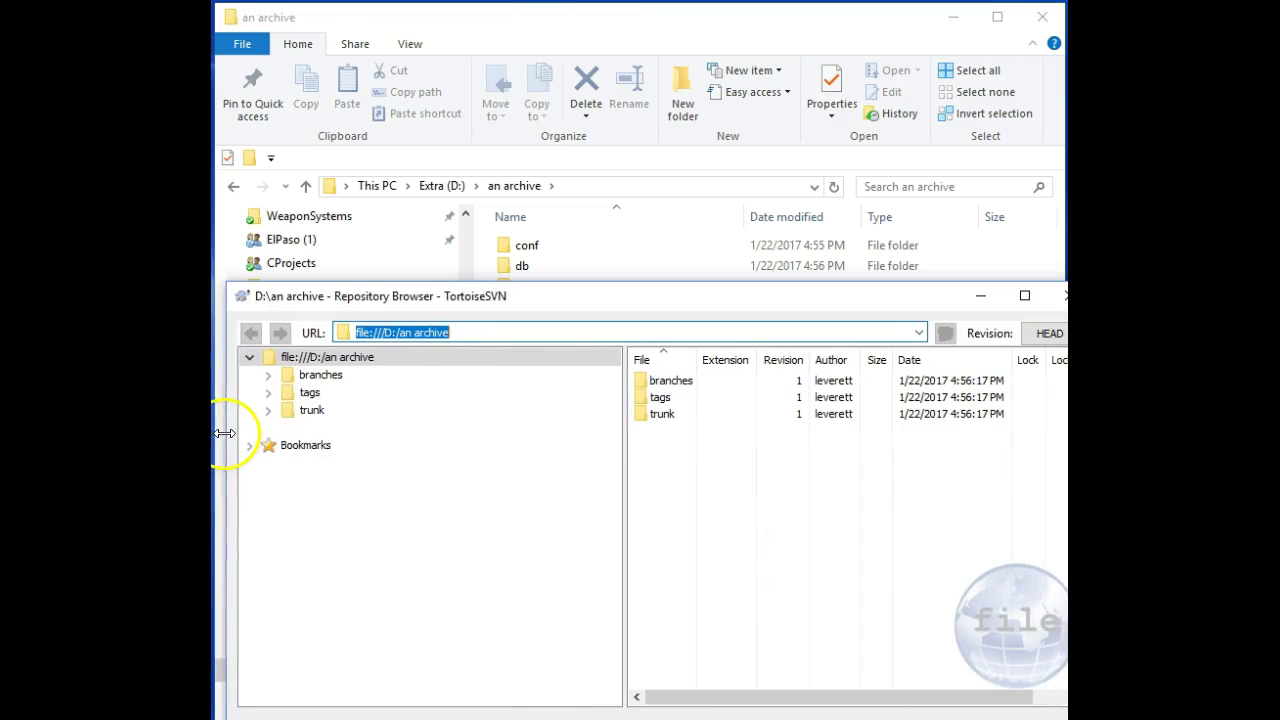
{"action": "left_click_drag", "start_coordinate": [507, 296], "coordinate": [497, 233]}
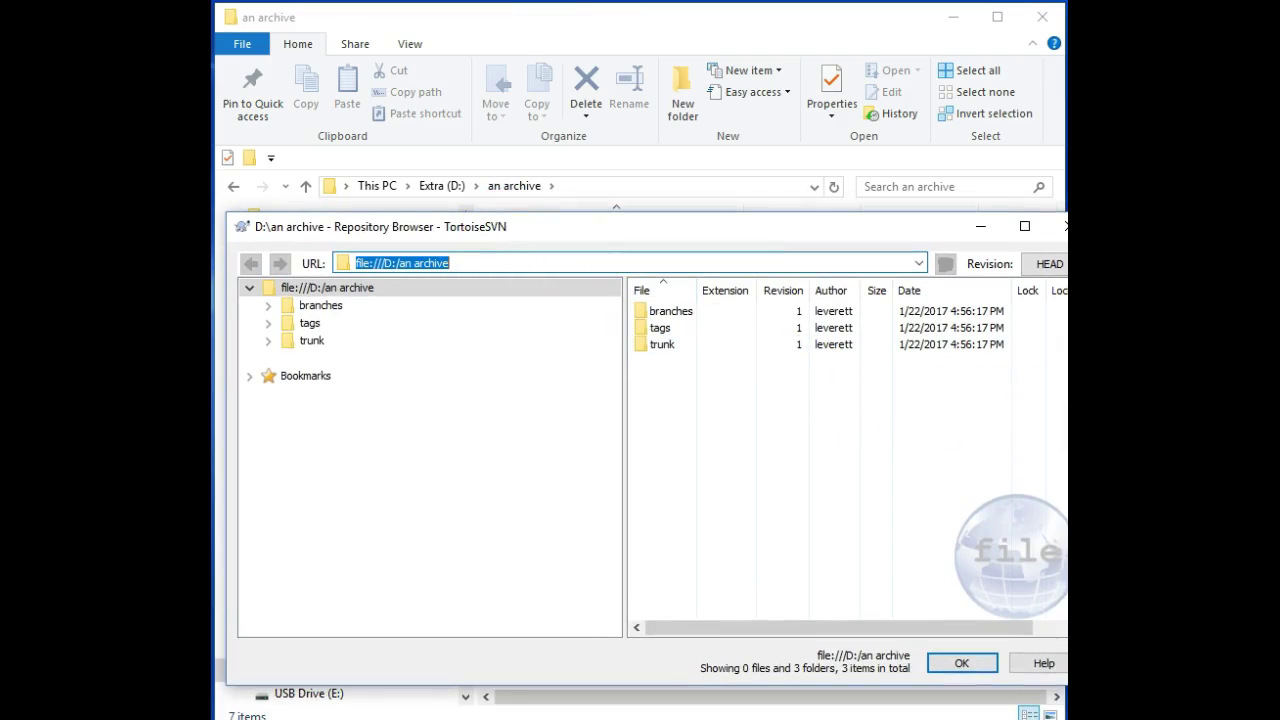
{"action": "left_click_drag", "start_coordinate": [1092, 409], "coordinate": [1058, 409]}
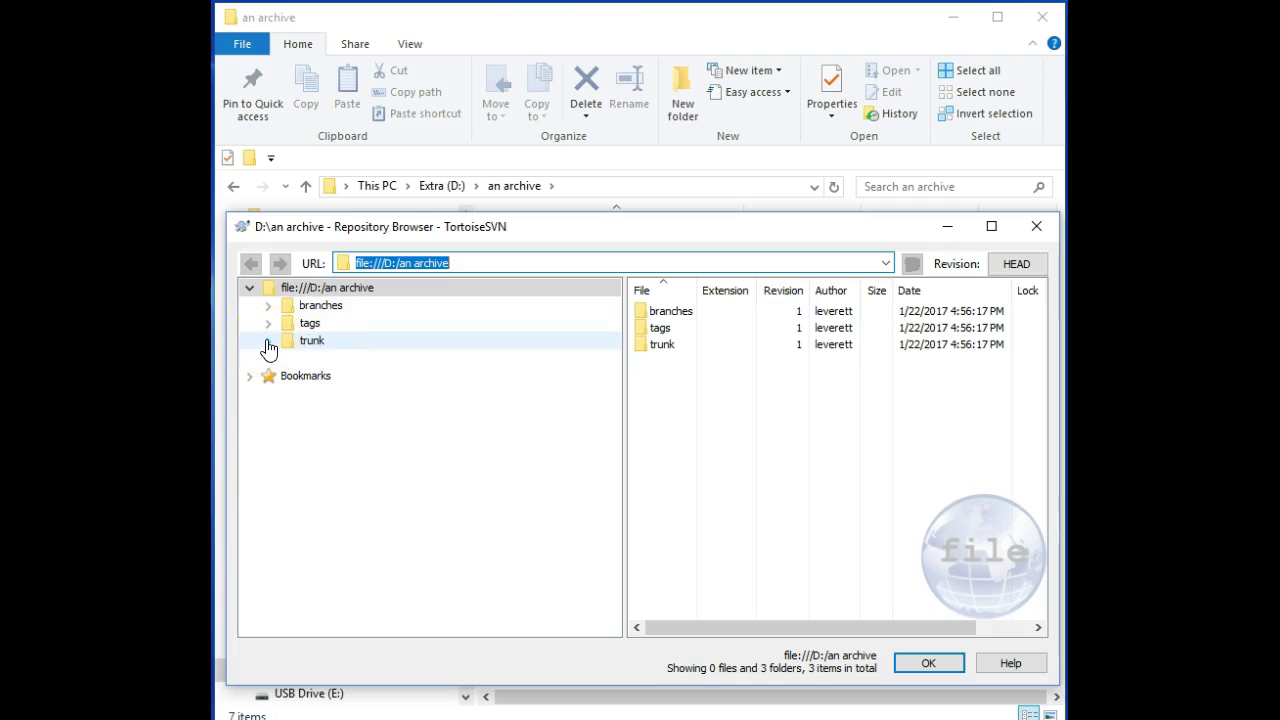
{"action": "left_click", "coordinate": [312, 342]}
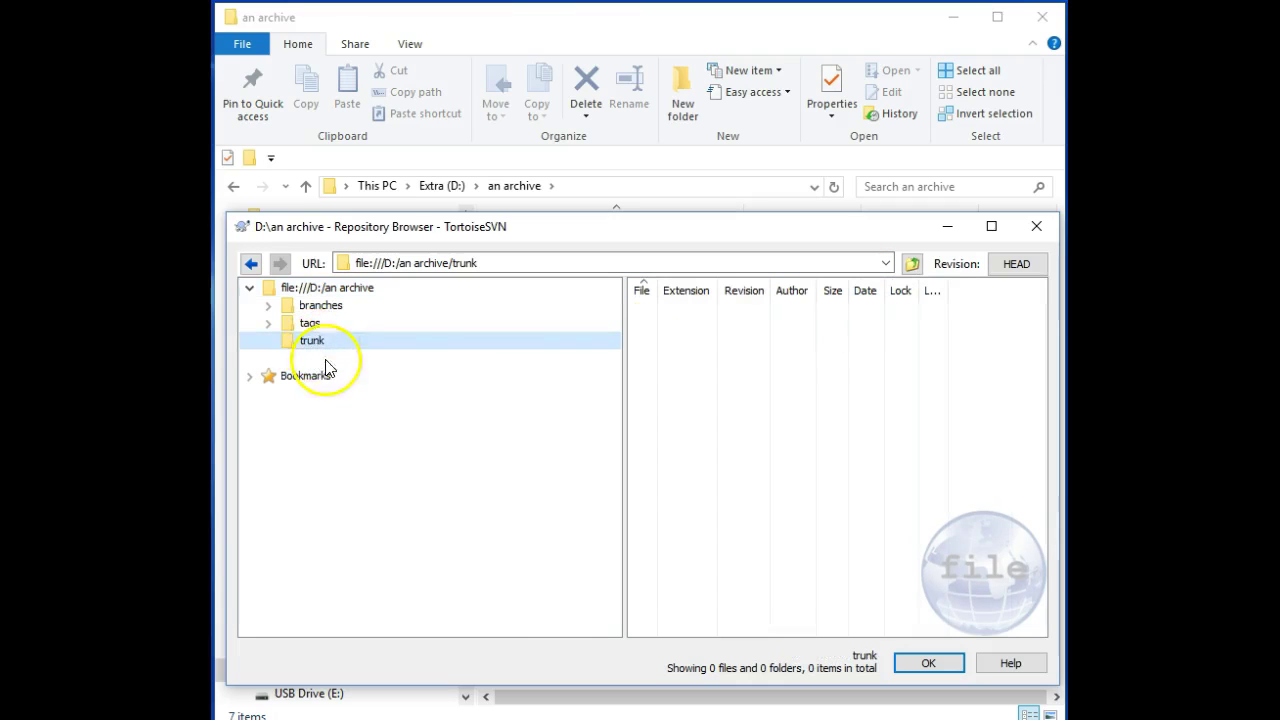
{"action": "left_click", "coordinate": [321, 323]}
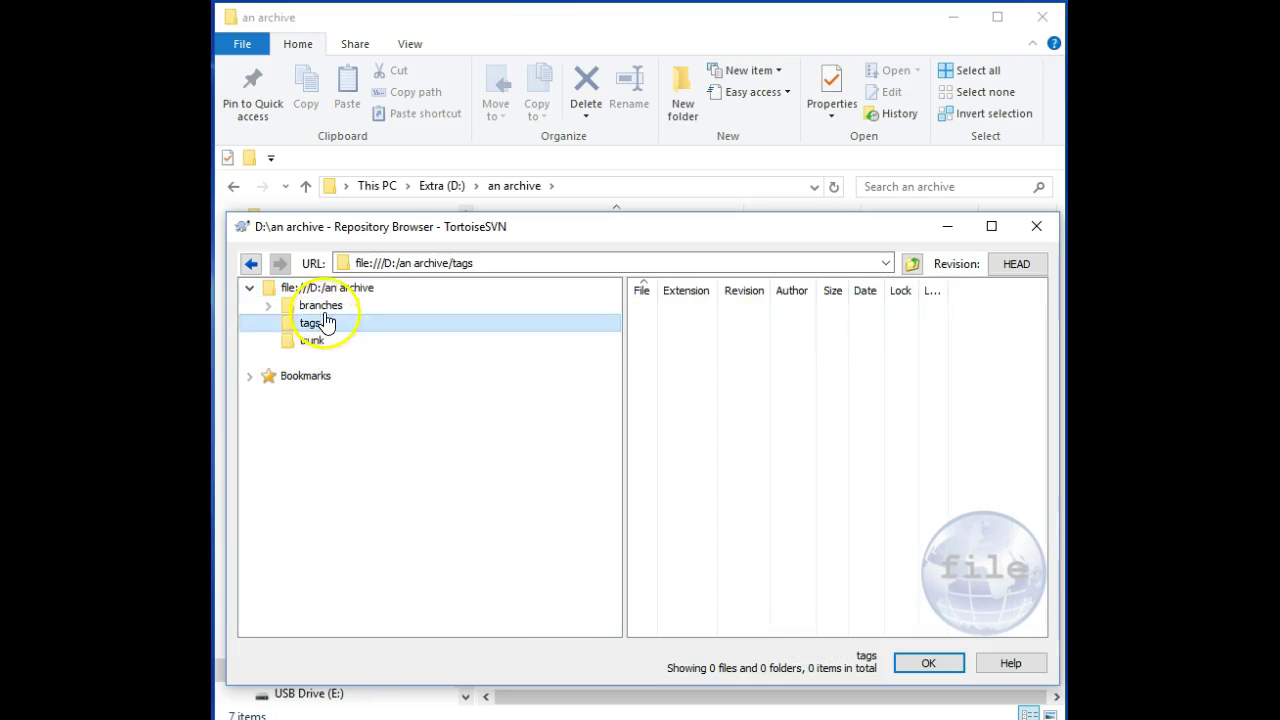
{"action": "left_click", "coordinate": [325, 307]}
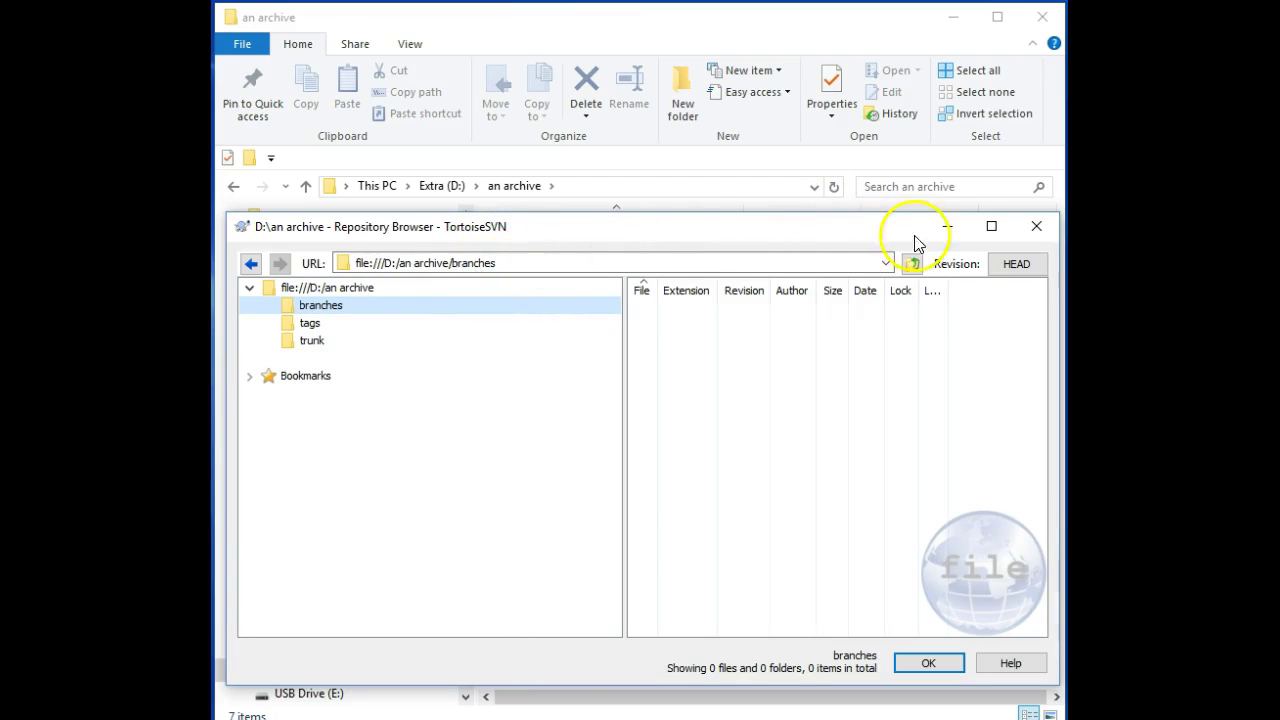
{"action": "left_click", "coordinate": [928, 663]}
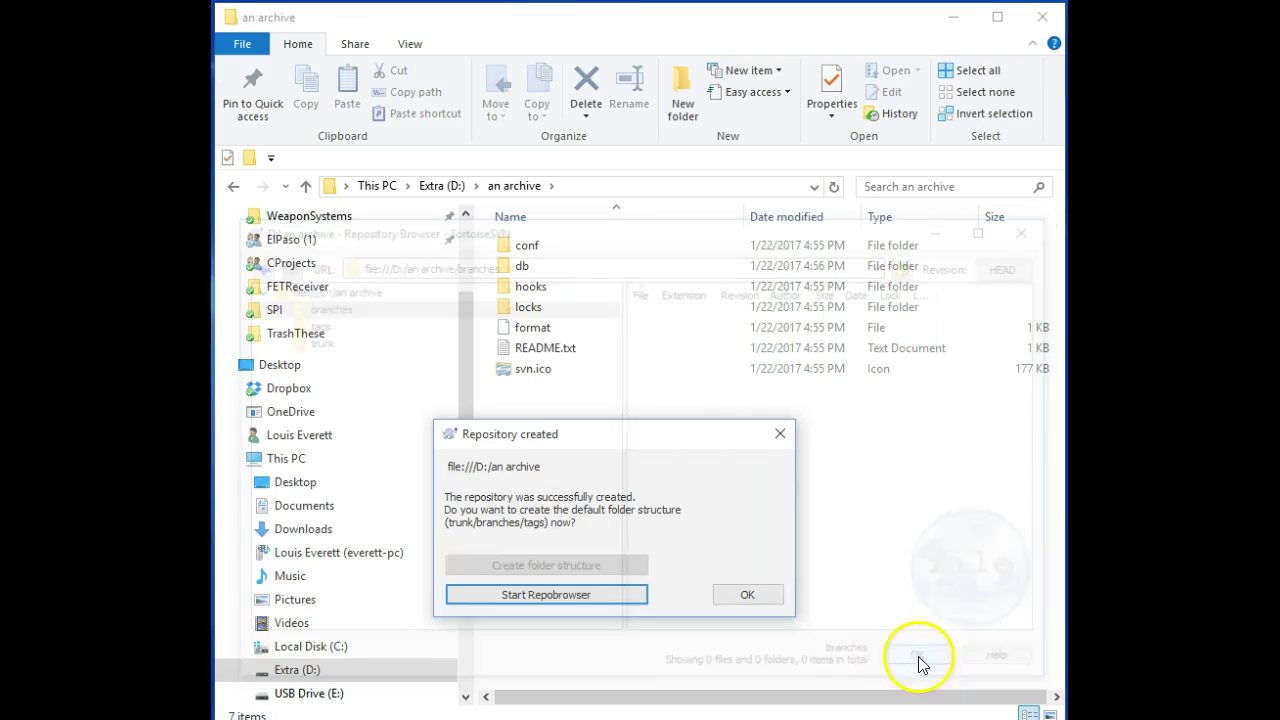
{"action": "left_click", "coordinate": [750, 595]}
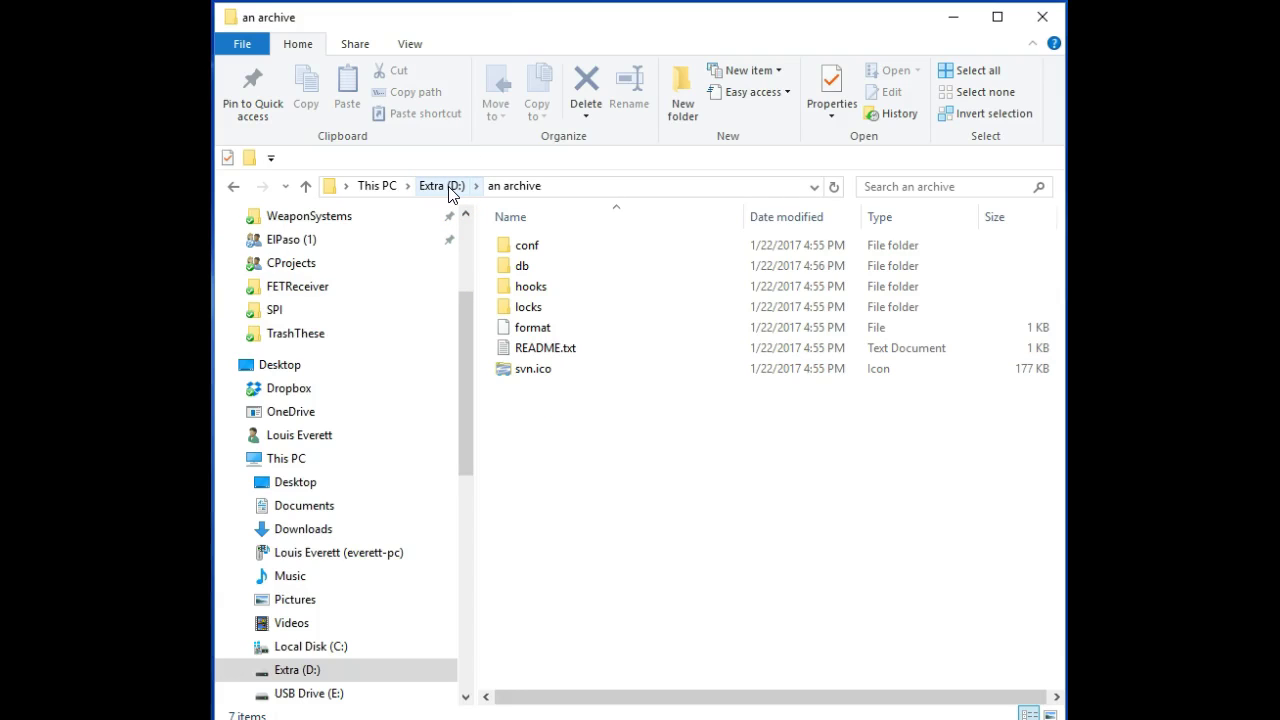
Step: Start a TortoiseSVN import of the SPI folder from the root of the Extra (D:) drive
{"action": "left_click", "coordinate": [447, 187]}
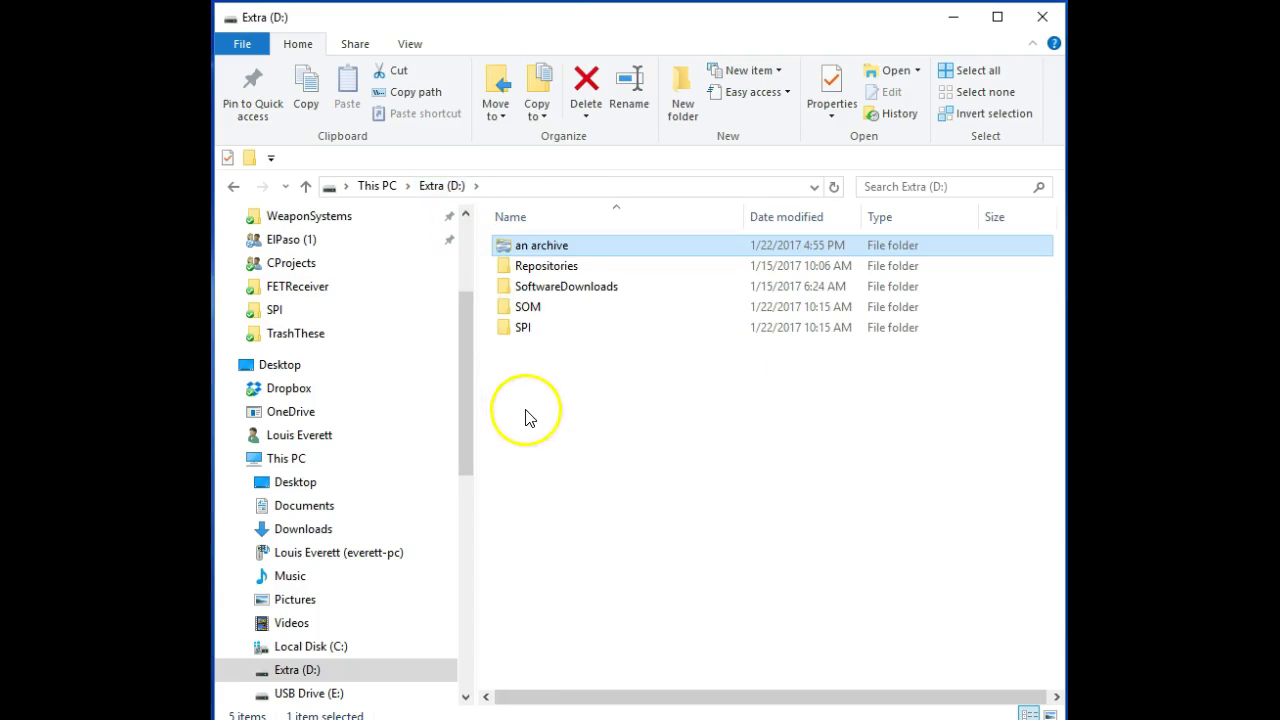
{"action": "mouse_move", "coordinate": [525, 335]}
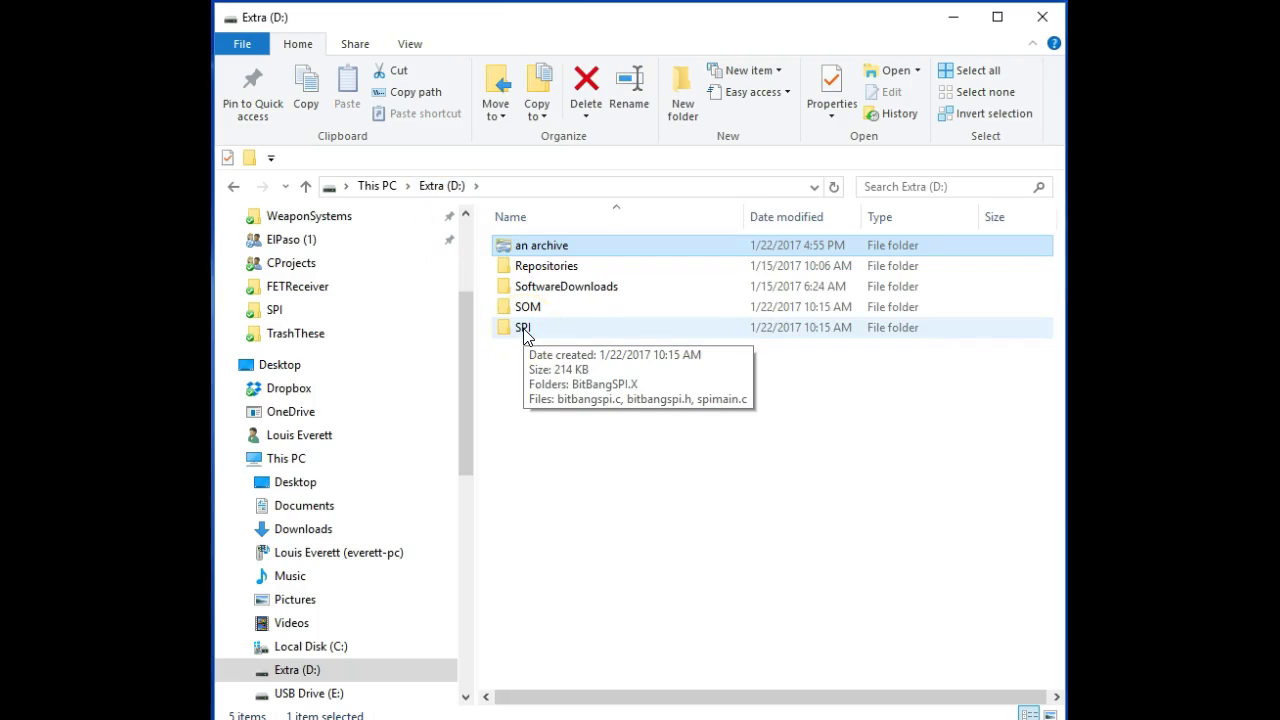
{"action": "left_click", "coordinate": [525, 334]}
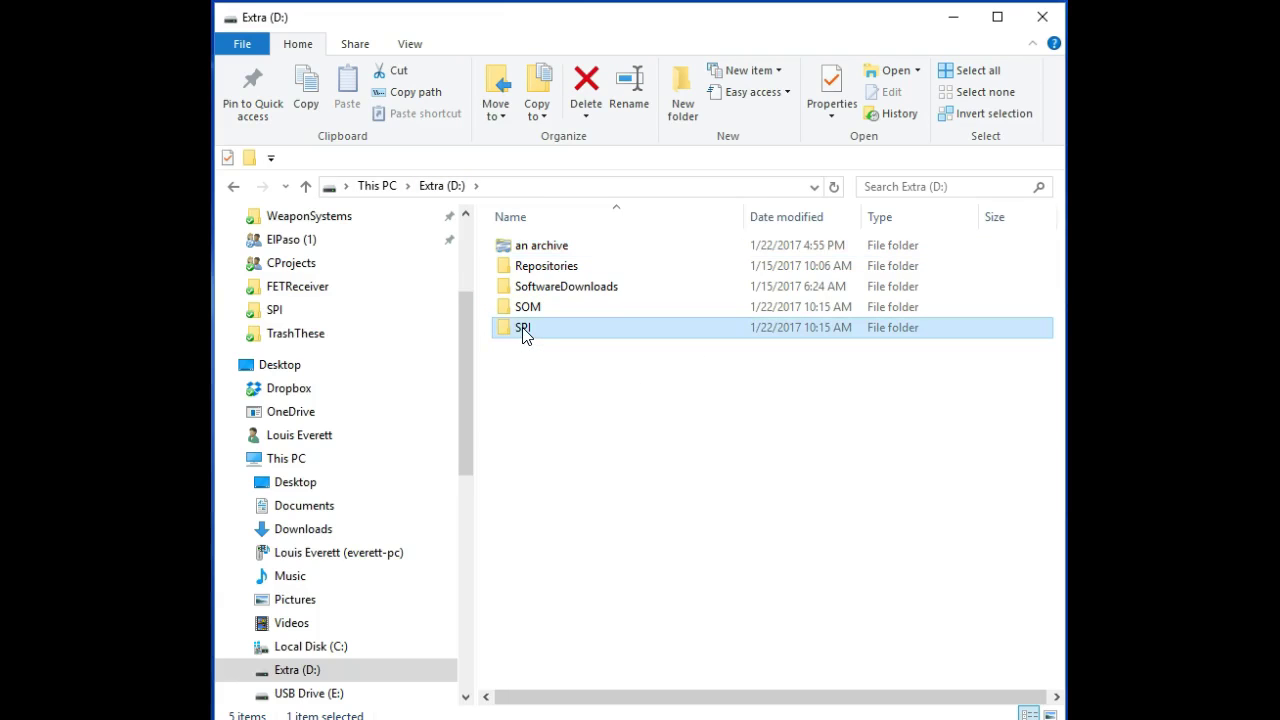
{"action": "left_click", "coordinate": [535, 250]}
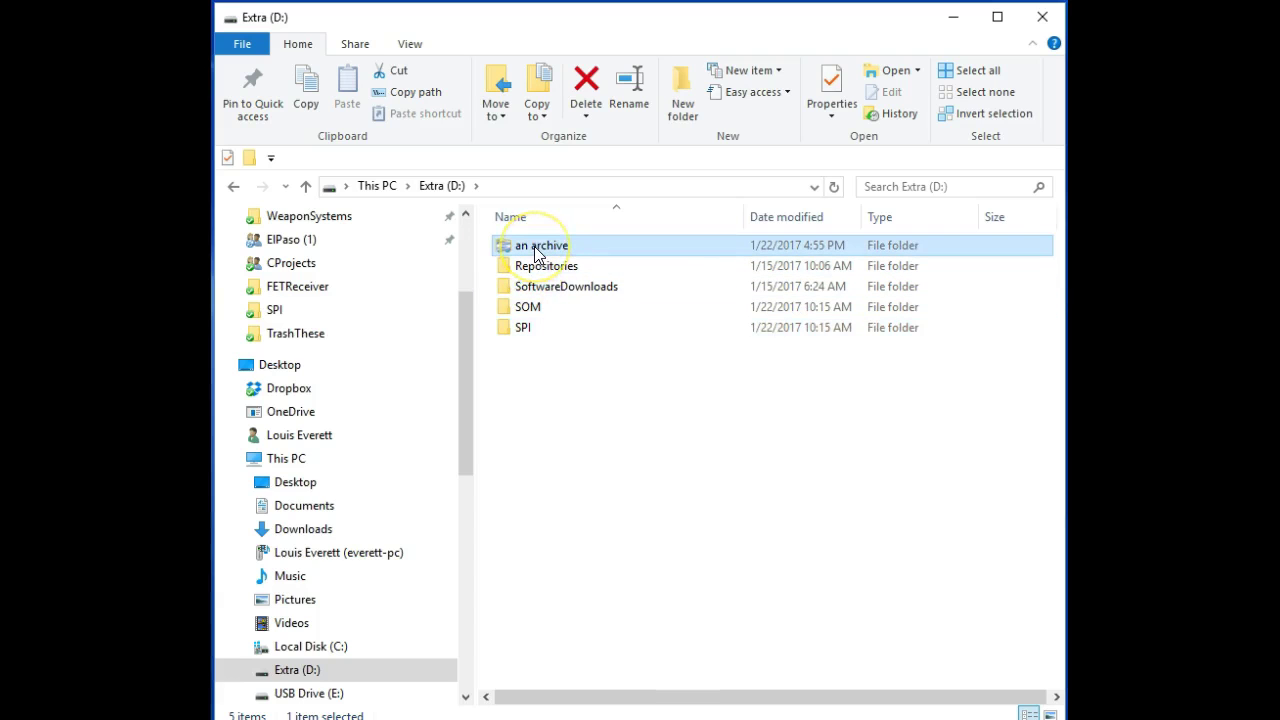
{"action": "left_click", "coordinate": [524, 330]}
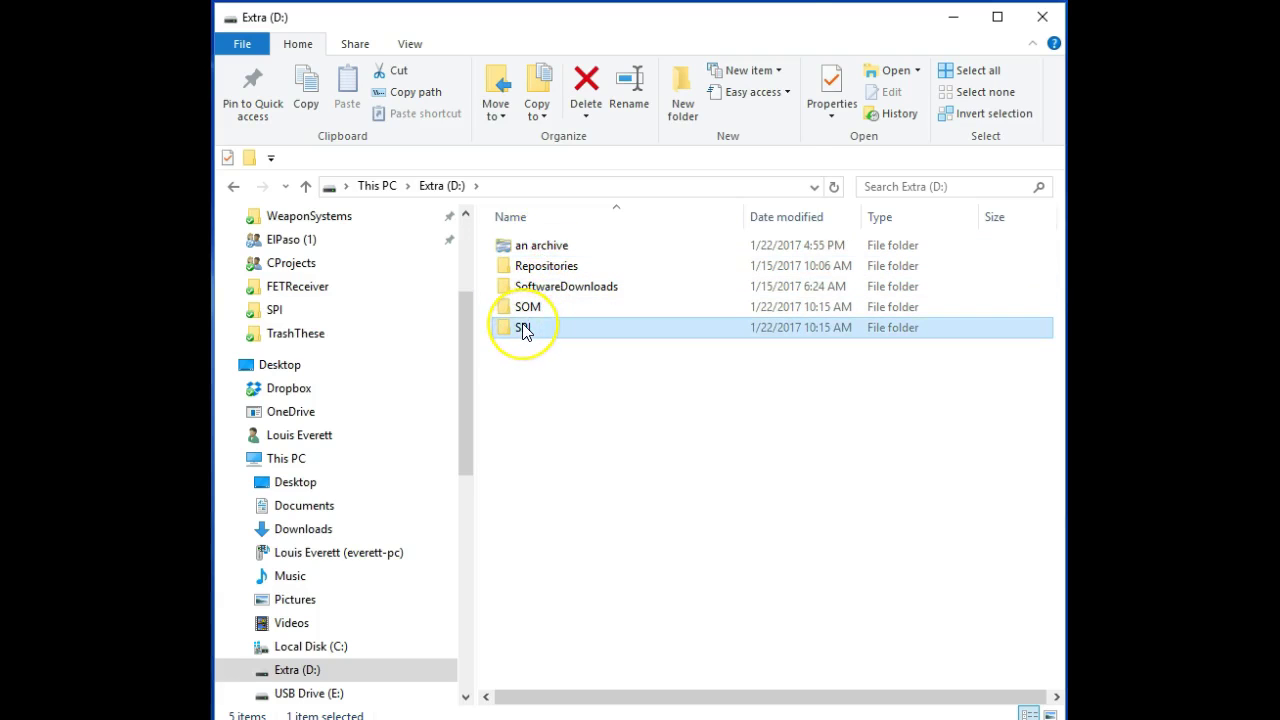
{"action": "right_click", "coordinate": [525, 332]}
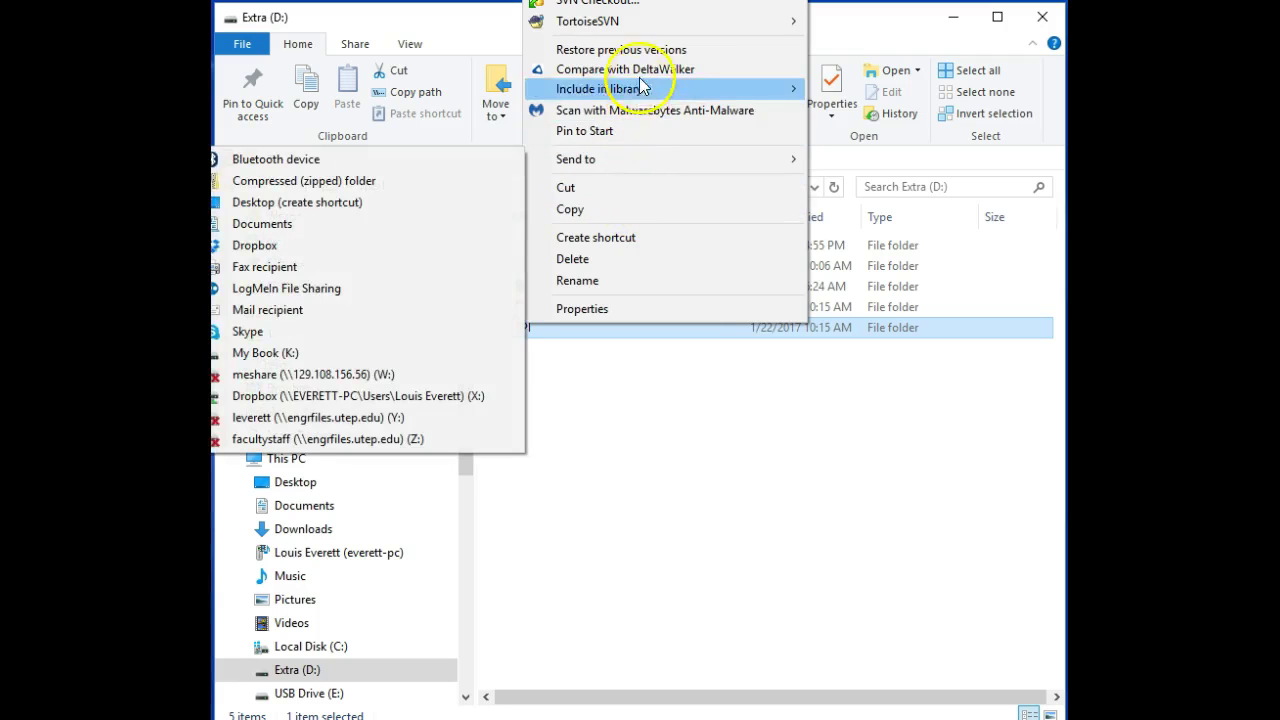
{"action": "mouse_move", "coordinate": [643, 30]}
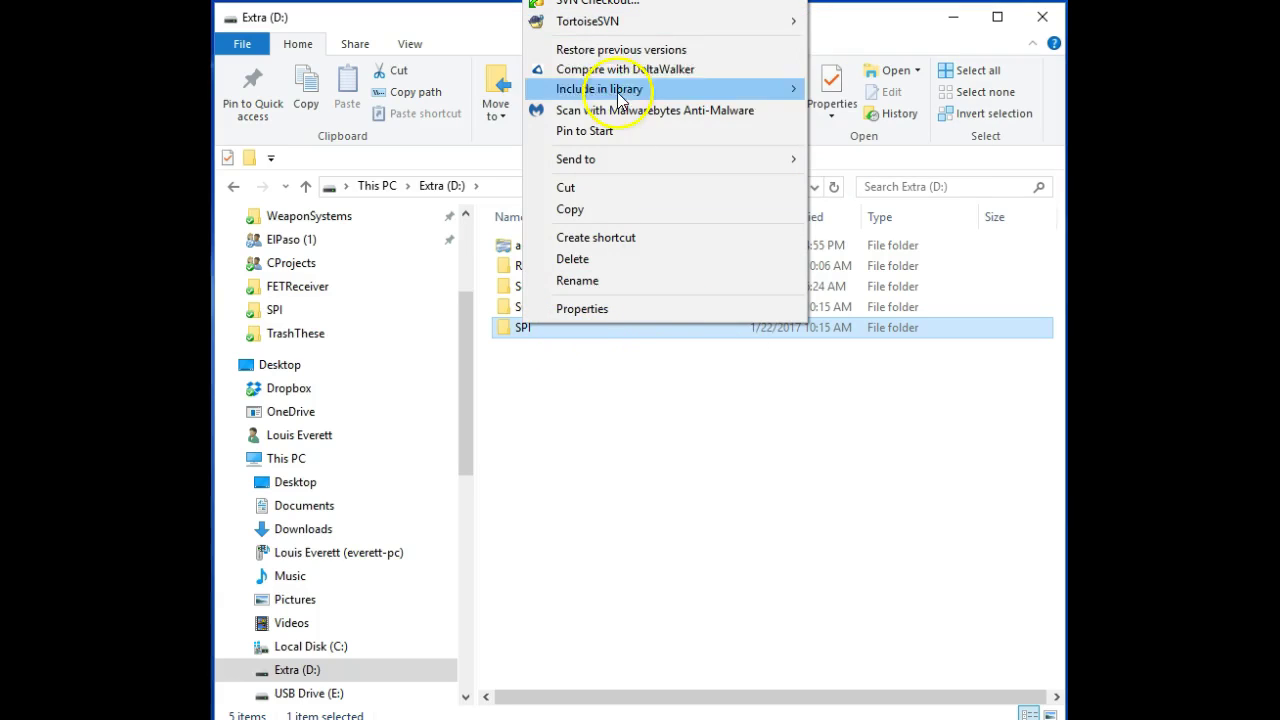
{"action": "mouse_move", "coordinate": [743, 21]}
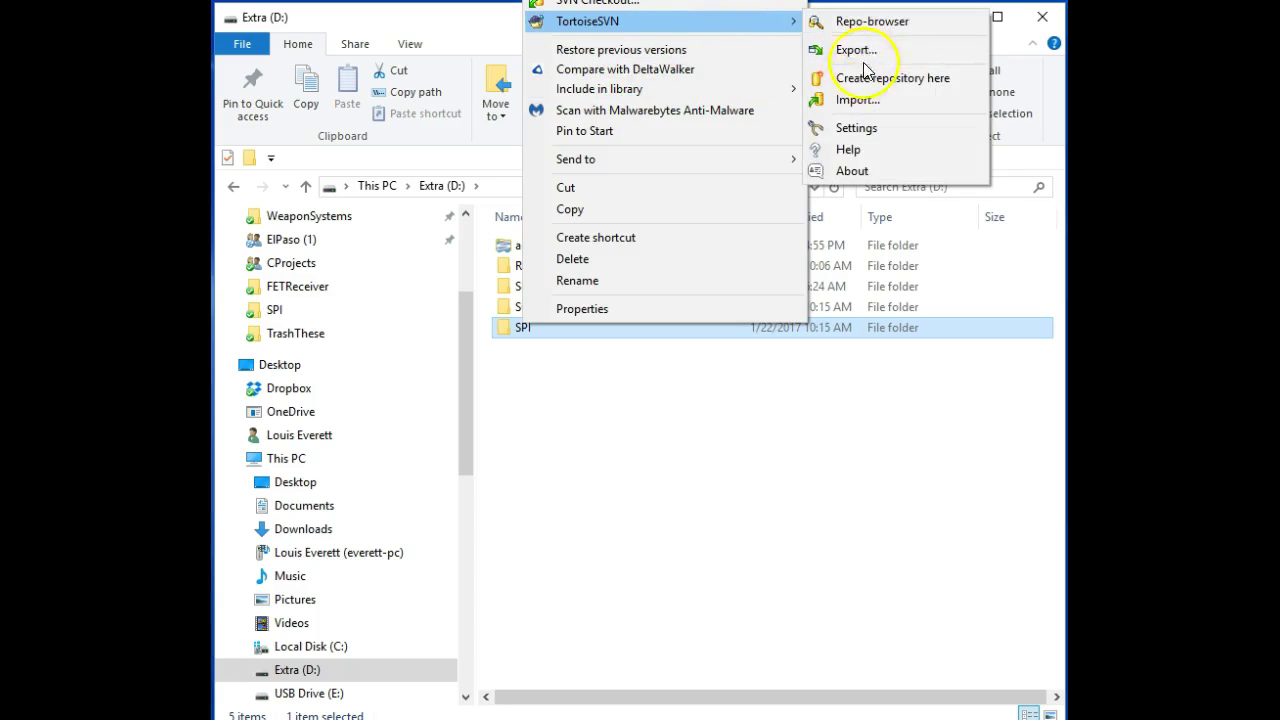
{"action": "left_click", "coordinate": [866, 101]}
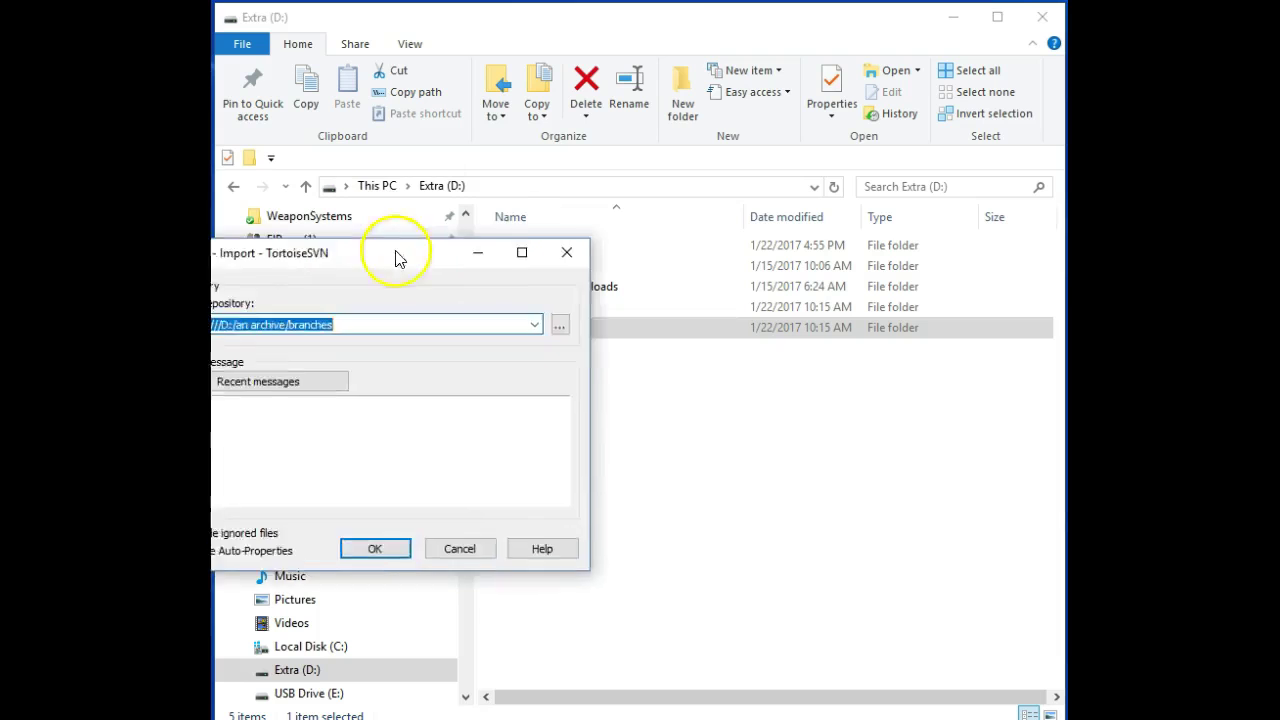
{"action": "left_click_drag", "start_coordinate": [651, 349], "coordinate": [761, 367]}
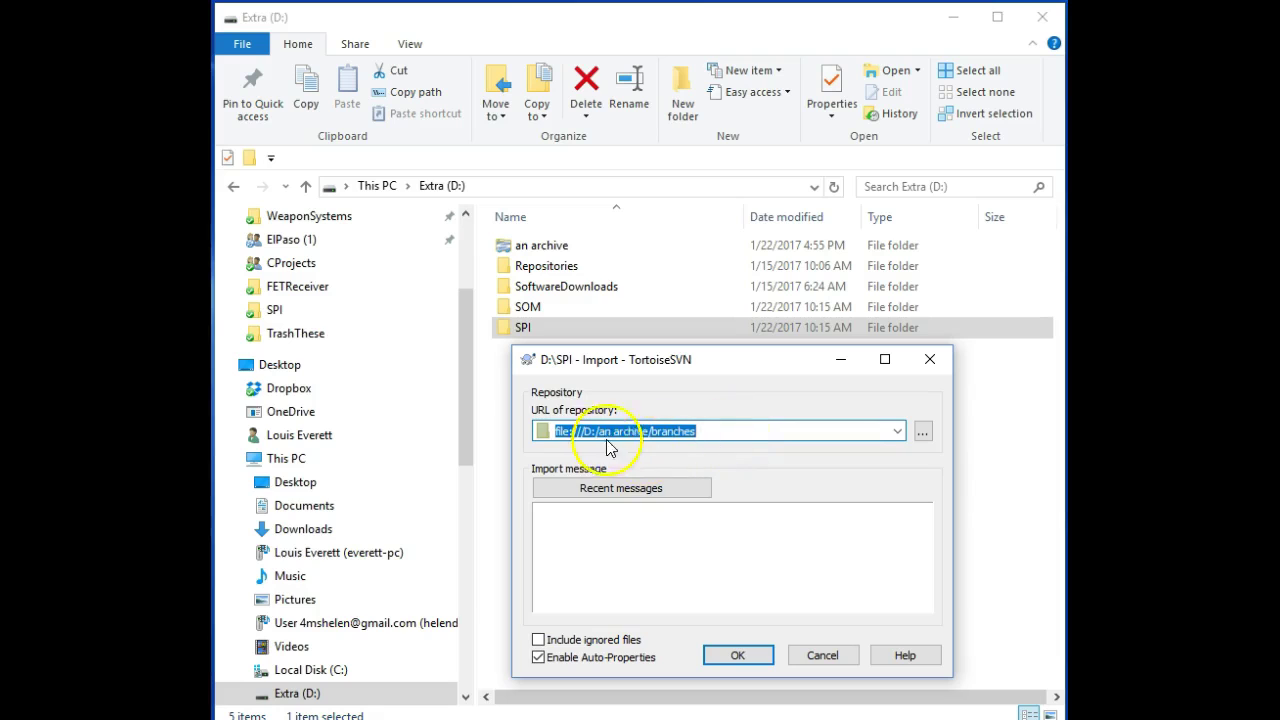
Step: Set the import's repository URL to file:///D:/an archive/trunk and enter the message "This is the initial import of the file."
{"action": "left_click", "coordinate": [717, 430]}
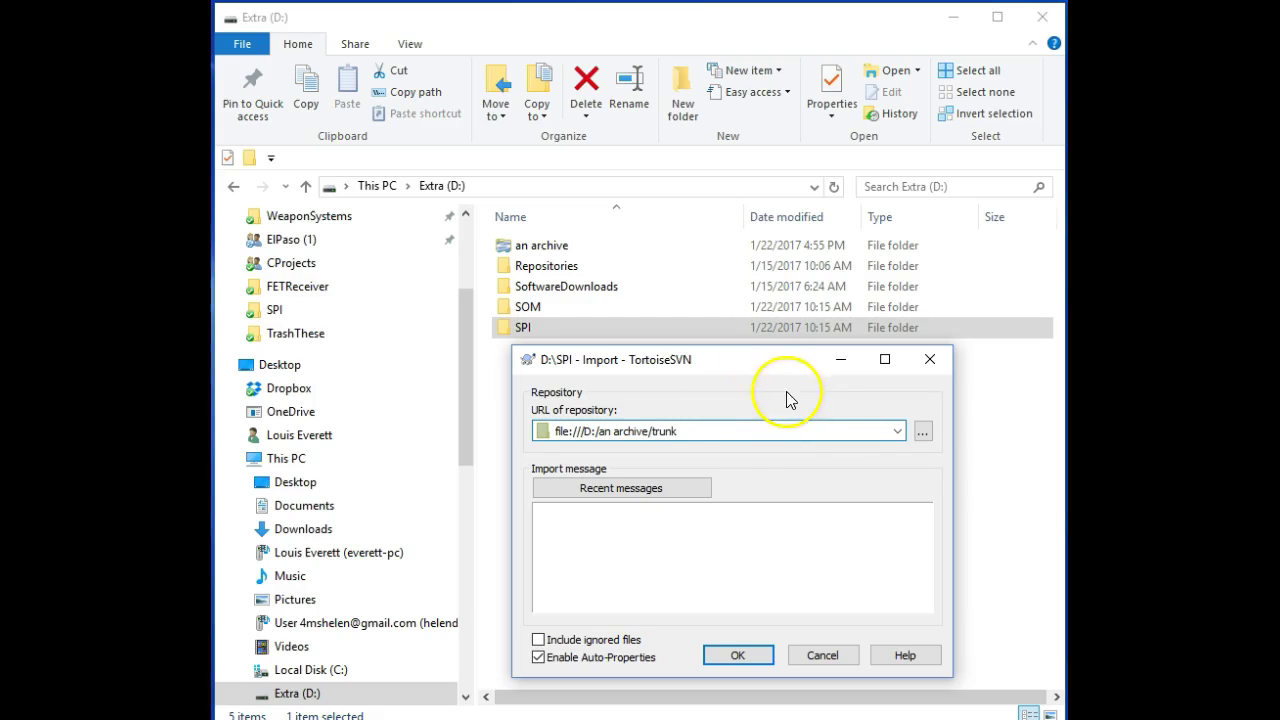
{"action": "left_click", "coordinate": [921, 434]}
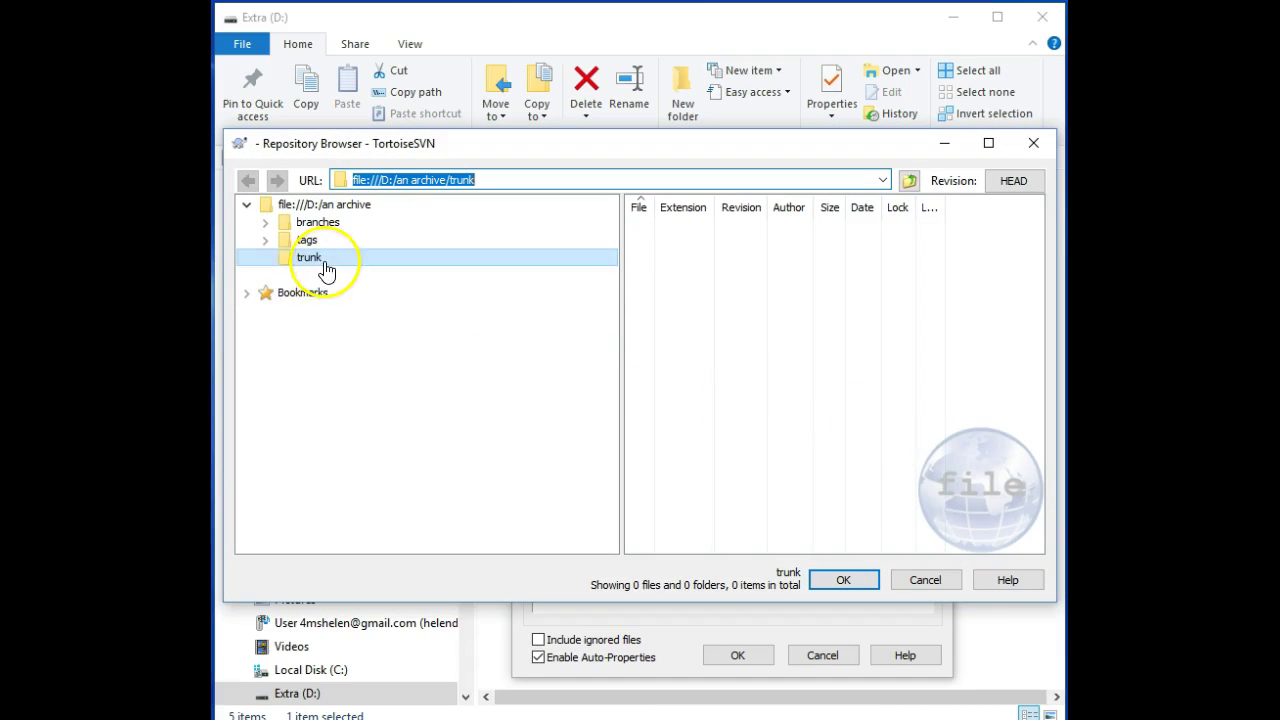
{"action": "left_click", "coordinate": [316, 259]}
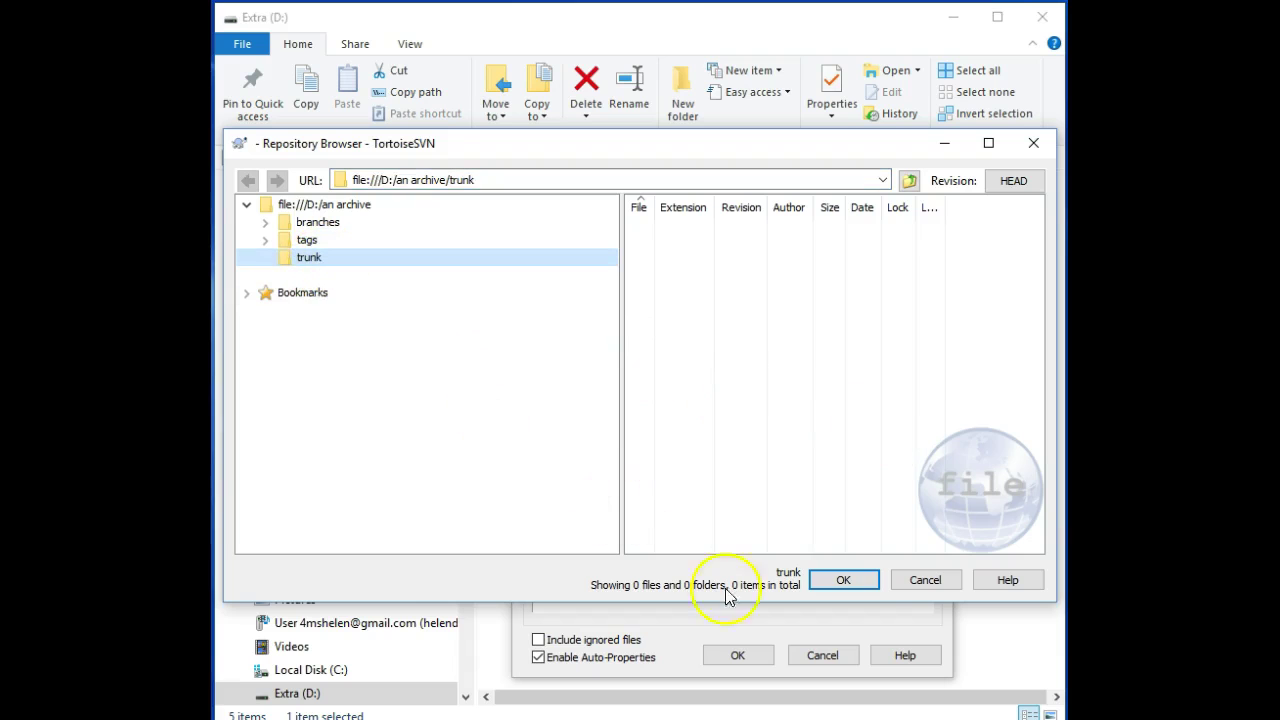
{"action": "left_click", "coordinate": [857, 584]}
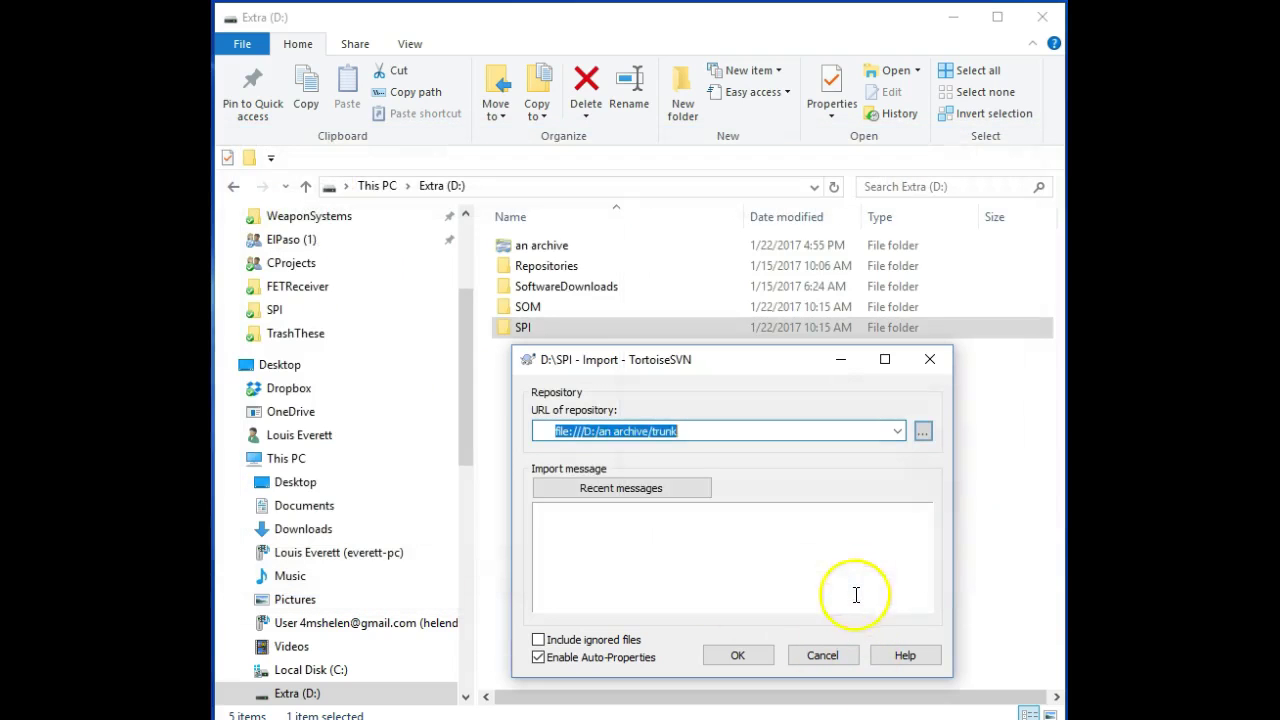
{"action": "left_click", "coordinate": [638, 522]}
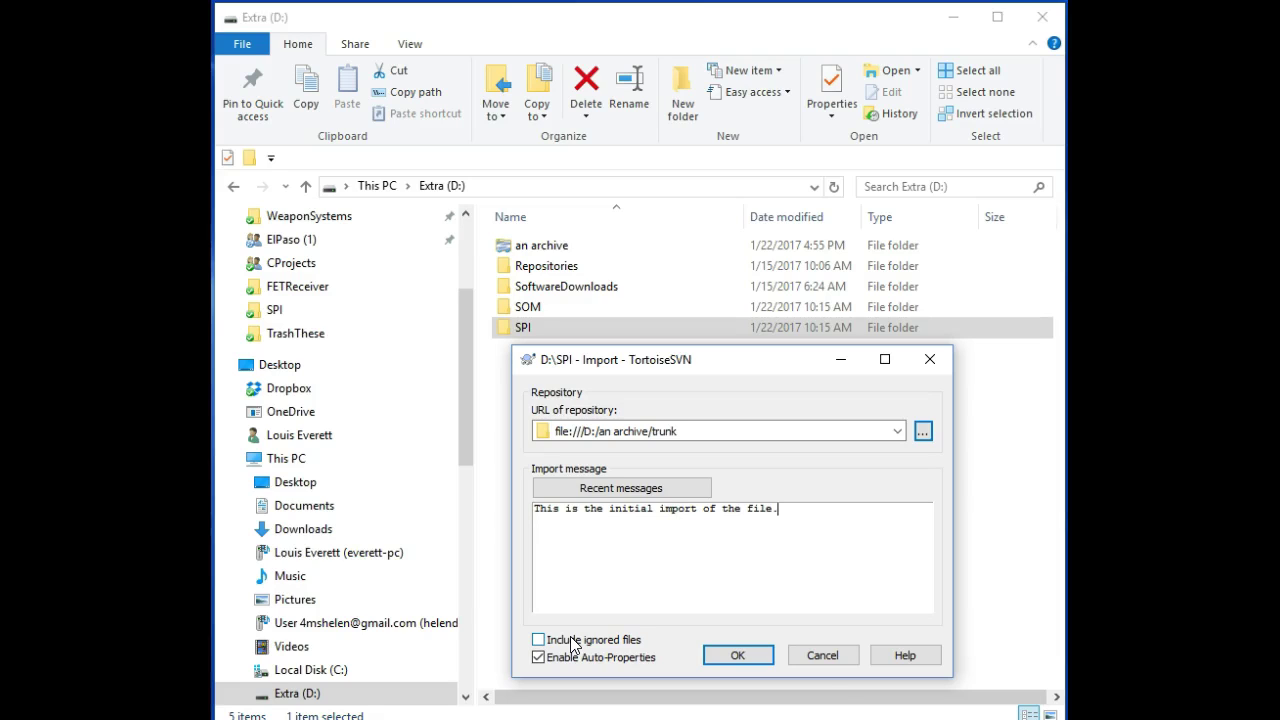
Step: Run the import of the SPI folder into the repository trunk and close the finished import report
{"action": "left_click", "coordinate": [737, 657]}
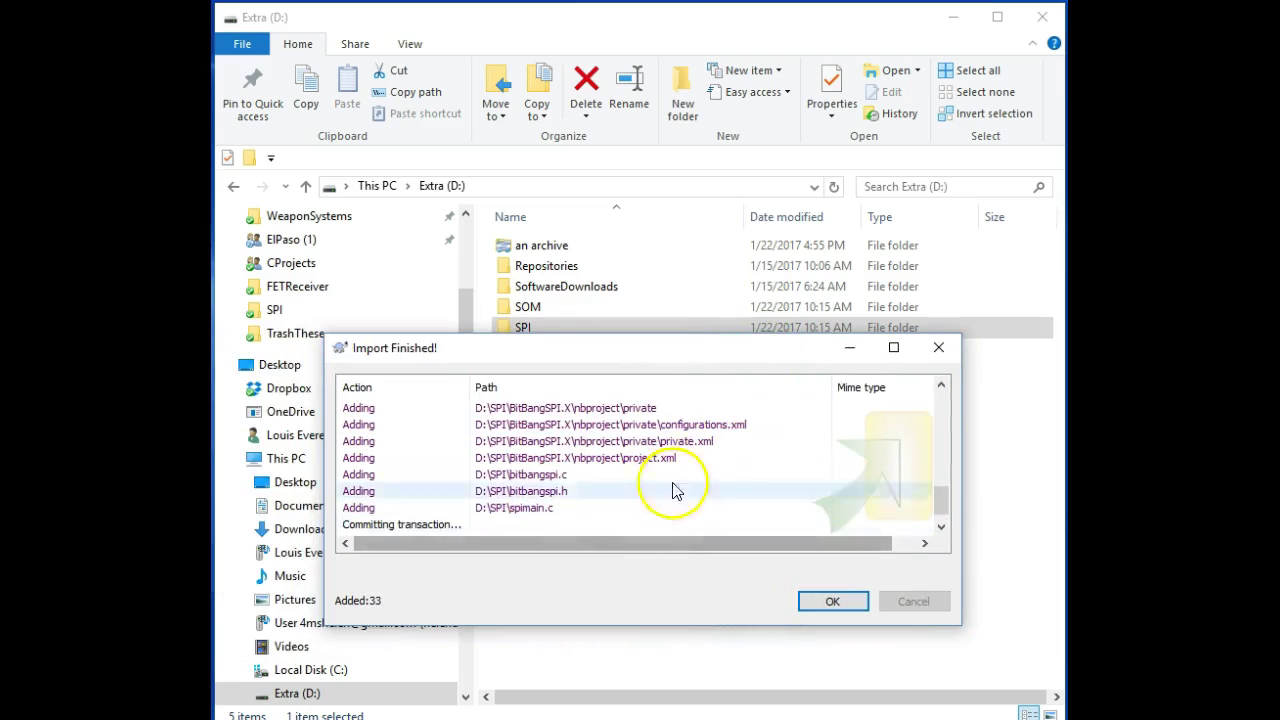
{"action": "mouse_move", "coordinate": [937, 500]}
{"action": "left_mouse_down"}
{"action": "mouse_move", "coordinate": [935, 395]}
{"action": "mouse_move", "coordinate": [937, 508]}
{"action": "left_mouse_up"}
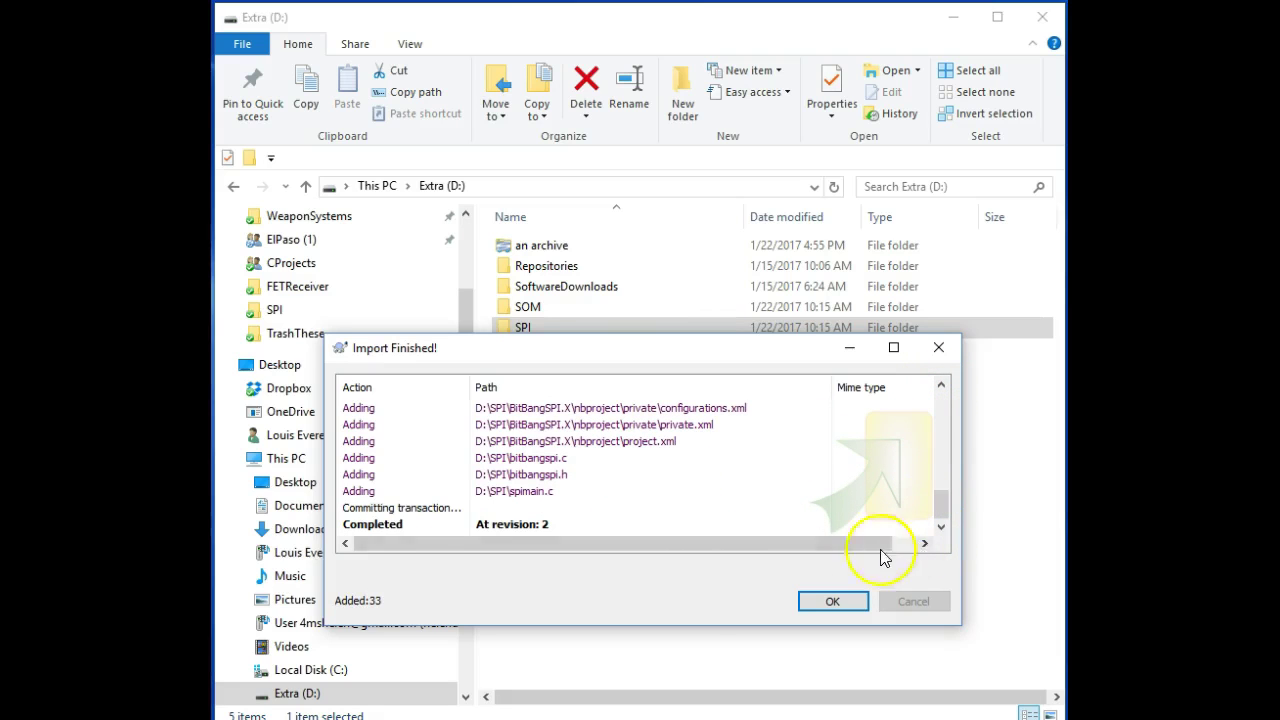
{"action": "left_click", "coordinate": [830, 602]}
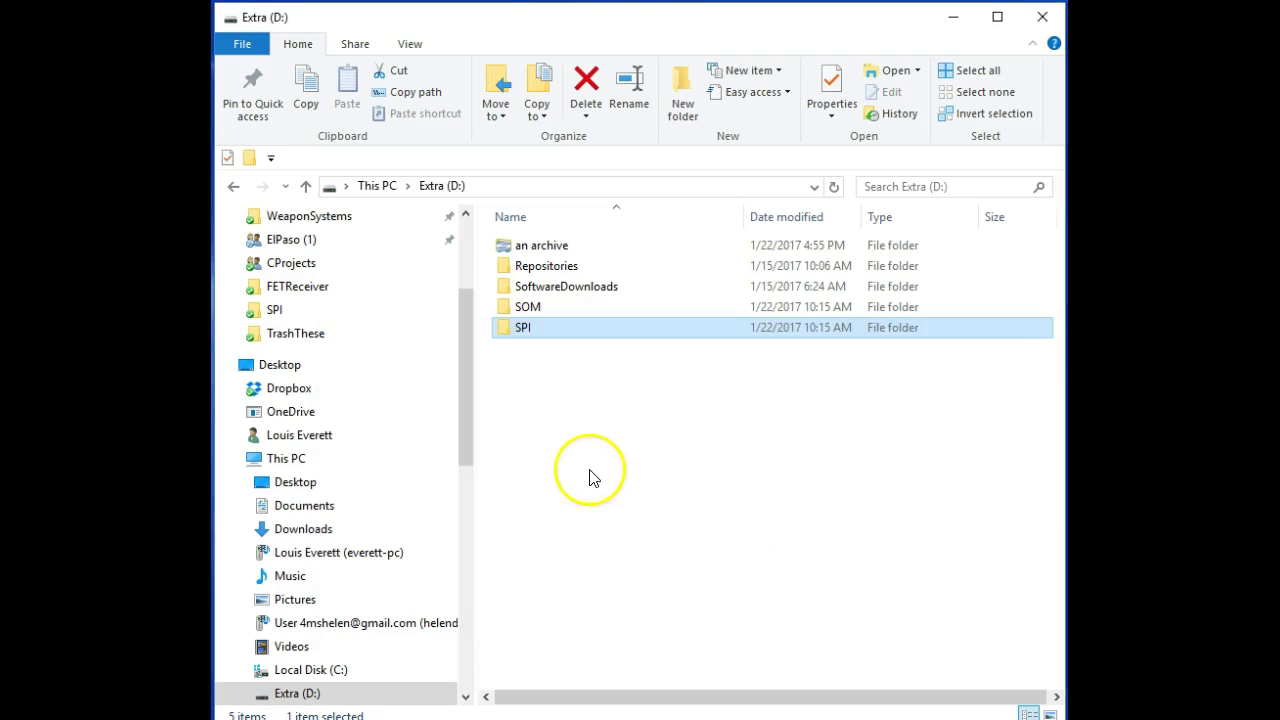
Step: Inspect the contents of the SPI folder and the "an archive" folder, returning to the root of drive D:
{"action": "double_click", "coordinate": [530, 335]}
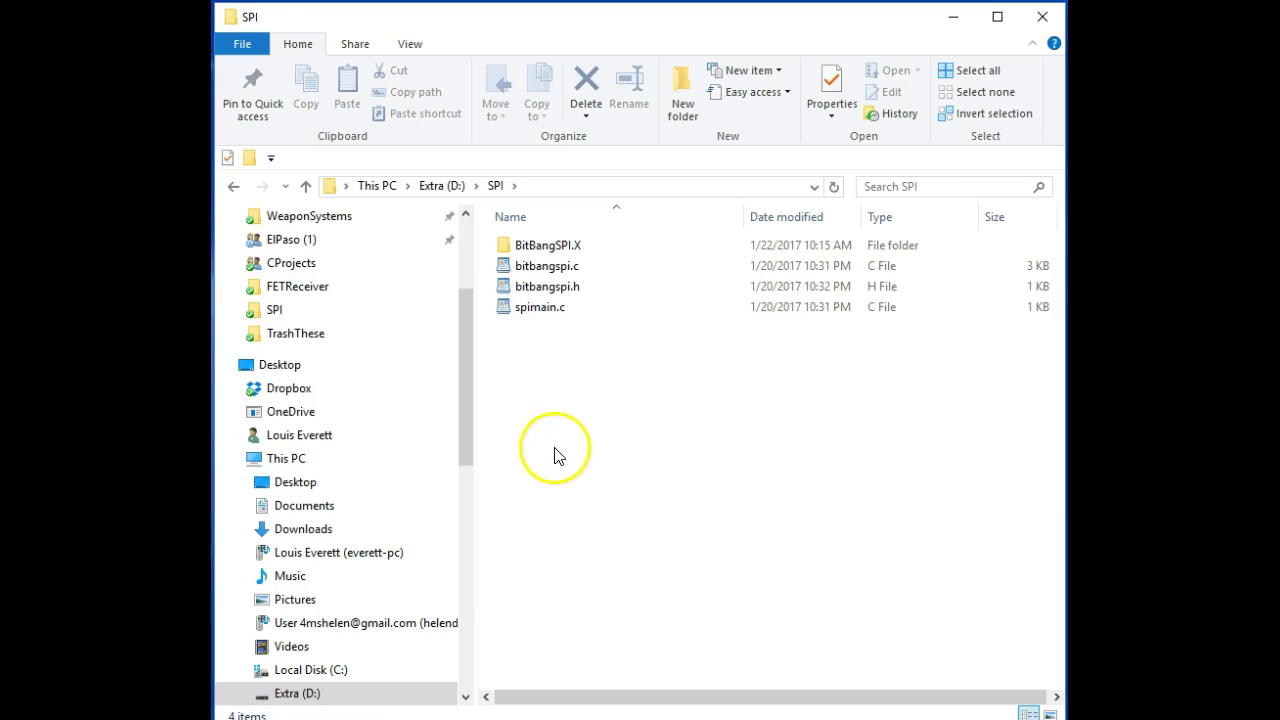
{"action": "left_click", "coordinate": [442, 186]}
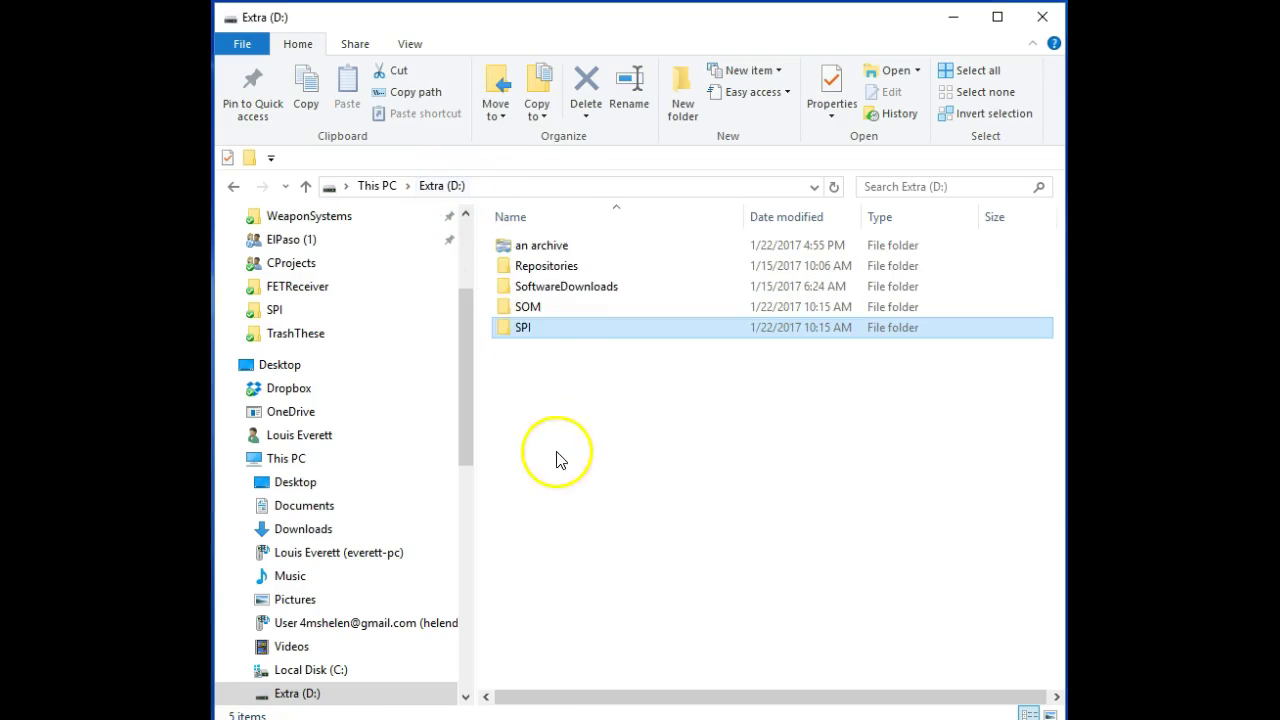
{"action": "double_click", "coordinate": [531, 248]}
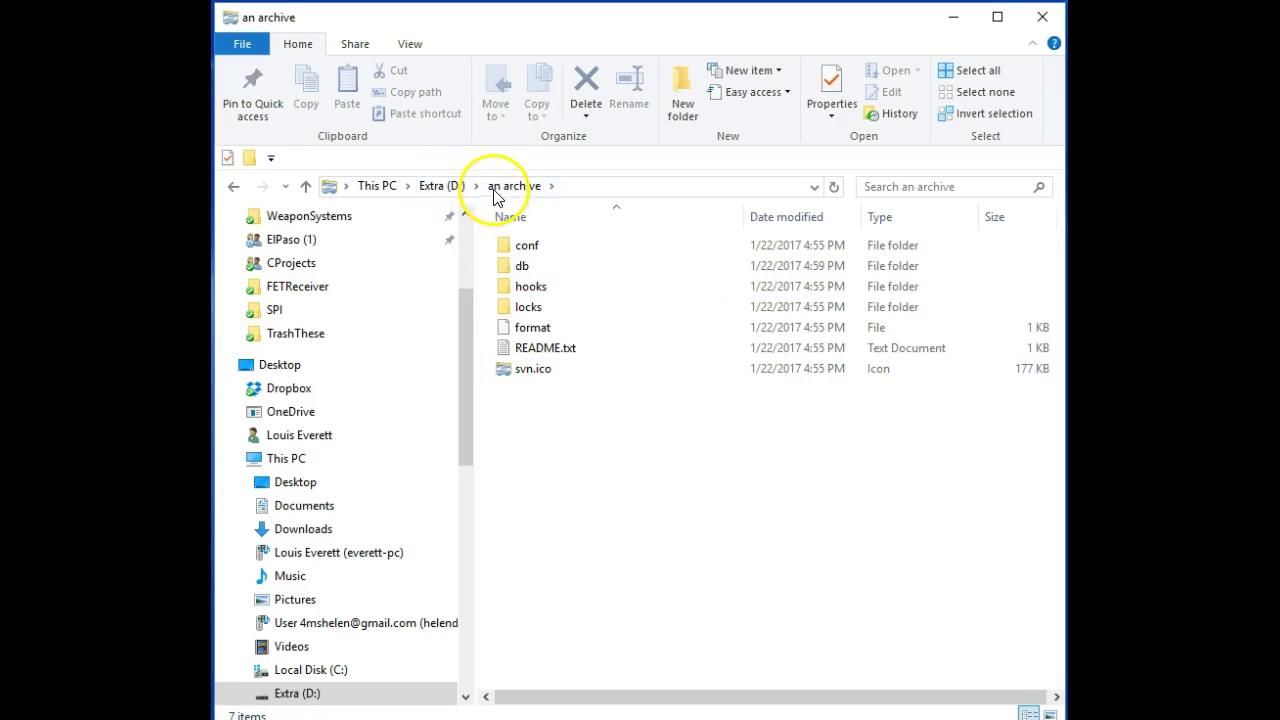
{"action": "left_click", "coordinate": [445, 186]}
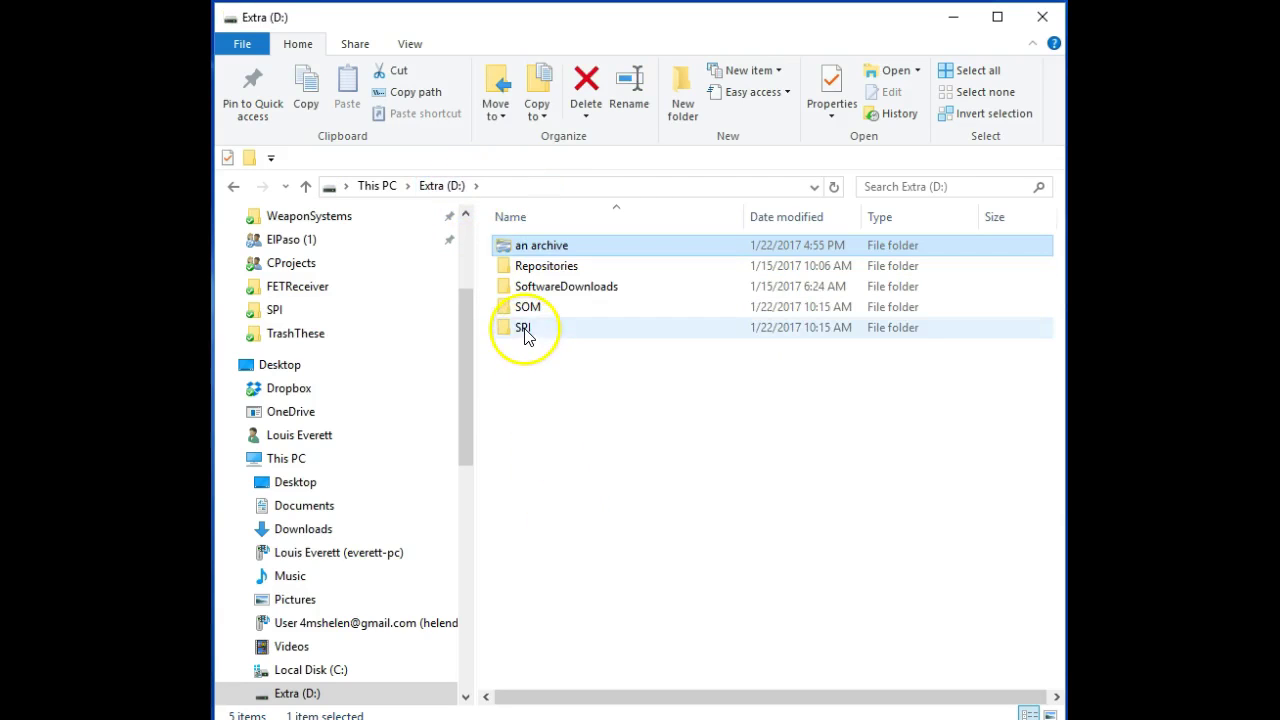
Step: Open the TortoiseSVN Repository Browser from the SPI folder at file:///D:/an archive/trunk
{"action": "left_click", "coordinate": [525, 330]}
{"action": "right_click", "coordinate": [527, 333]}
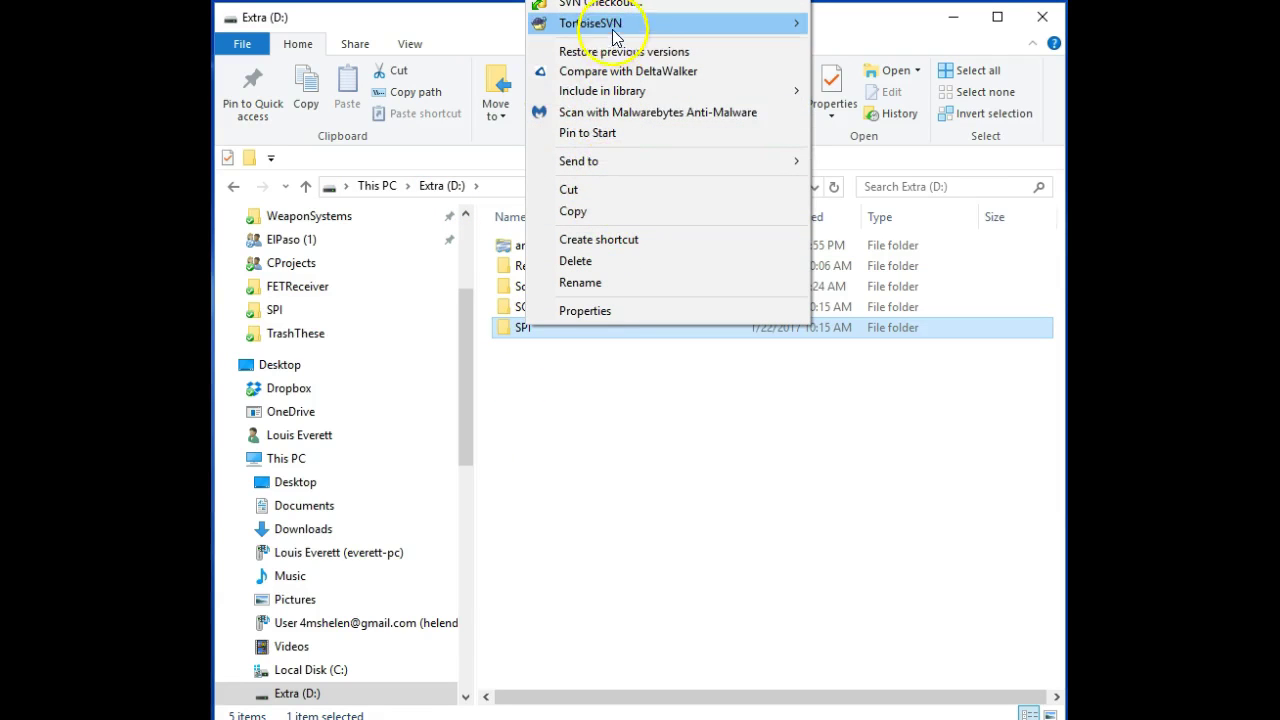
{"action": "mouse_move", "coordinate": [614, 23]}
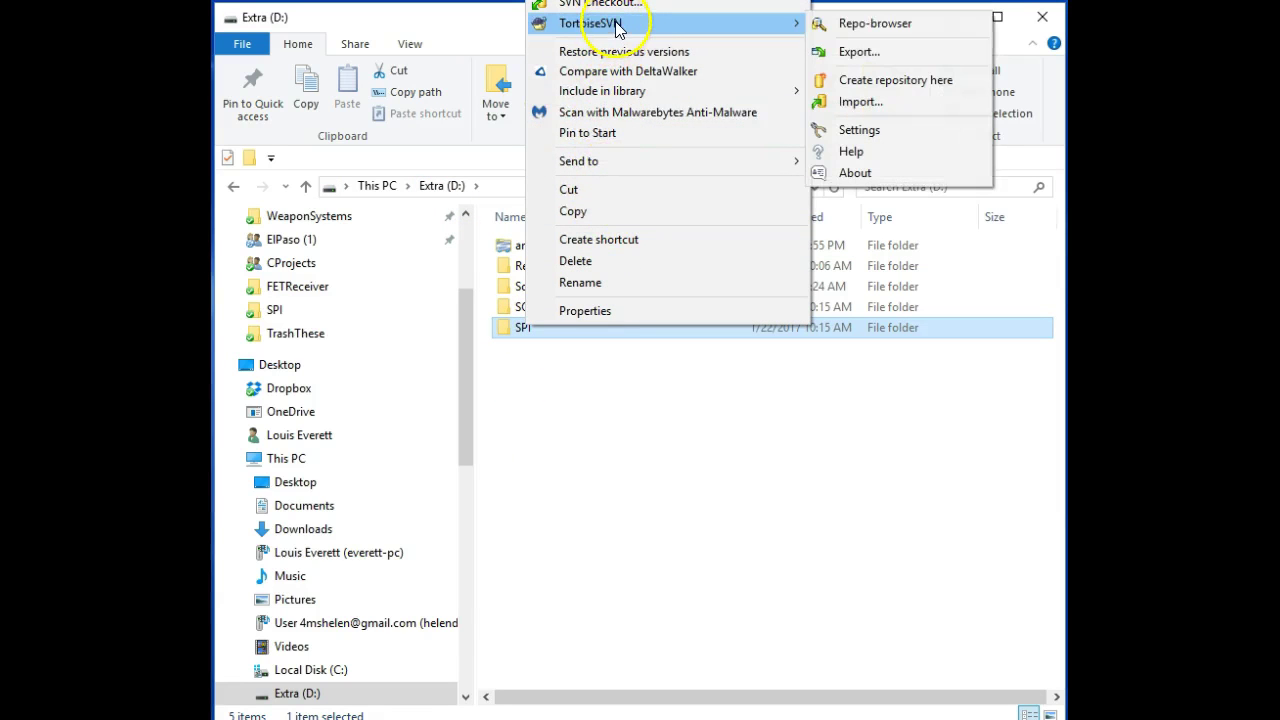
{"action": "left_click", "coordinate": [858, 29]}
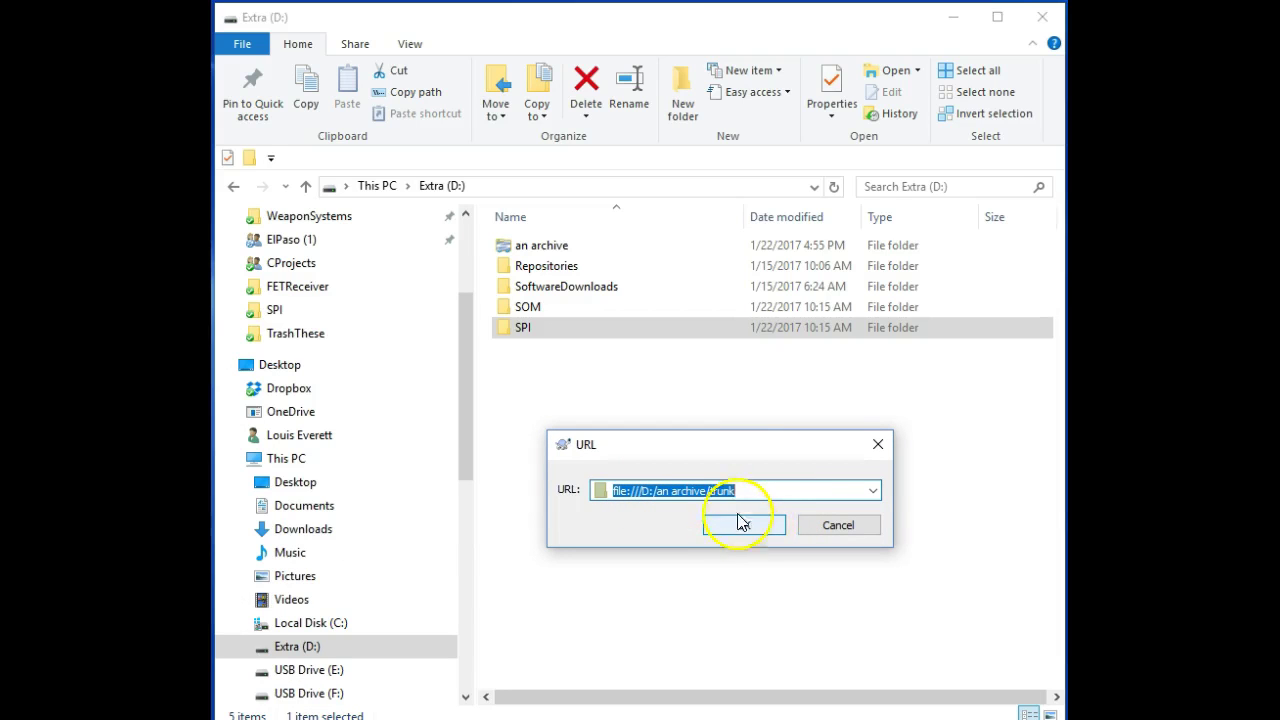
{"action": "left_click", "coordinate": [737, 527]}
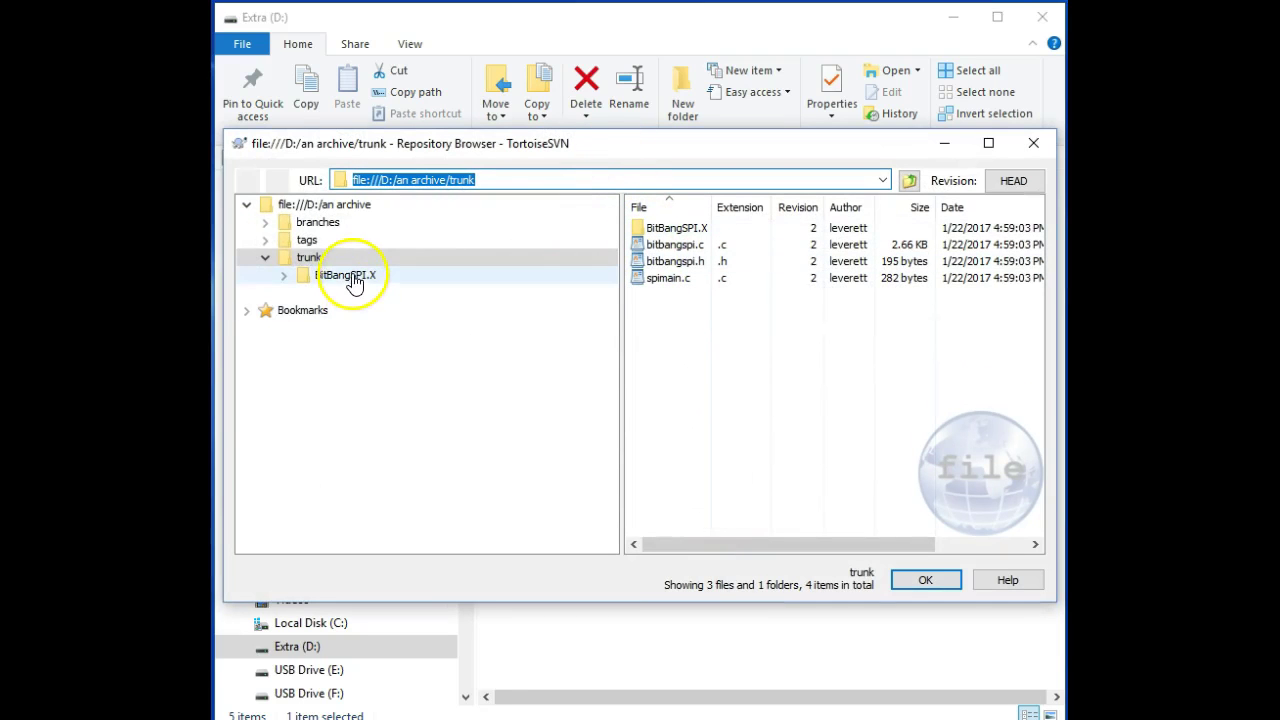
Step: Examine the trunk's BitBangSPI.X folder with its build and debug subfolders, and close the Repository Browser
{"action": "left_click", "coordinate": [310, 258]}
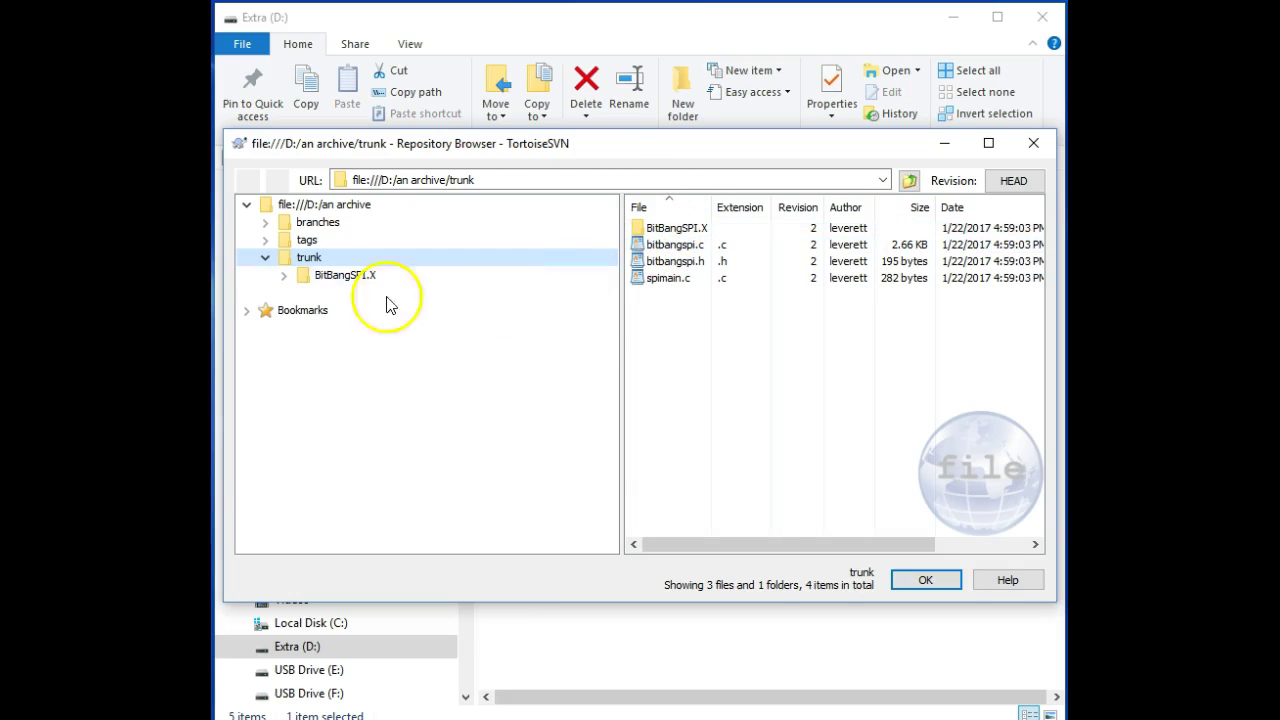
{"action": "left_click", "coordinate": [284, 275]}
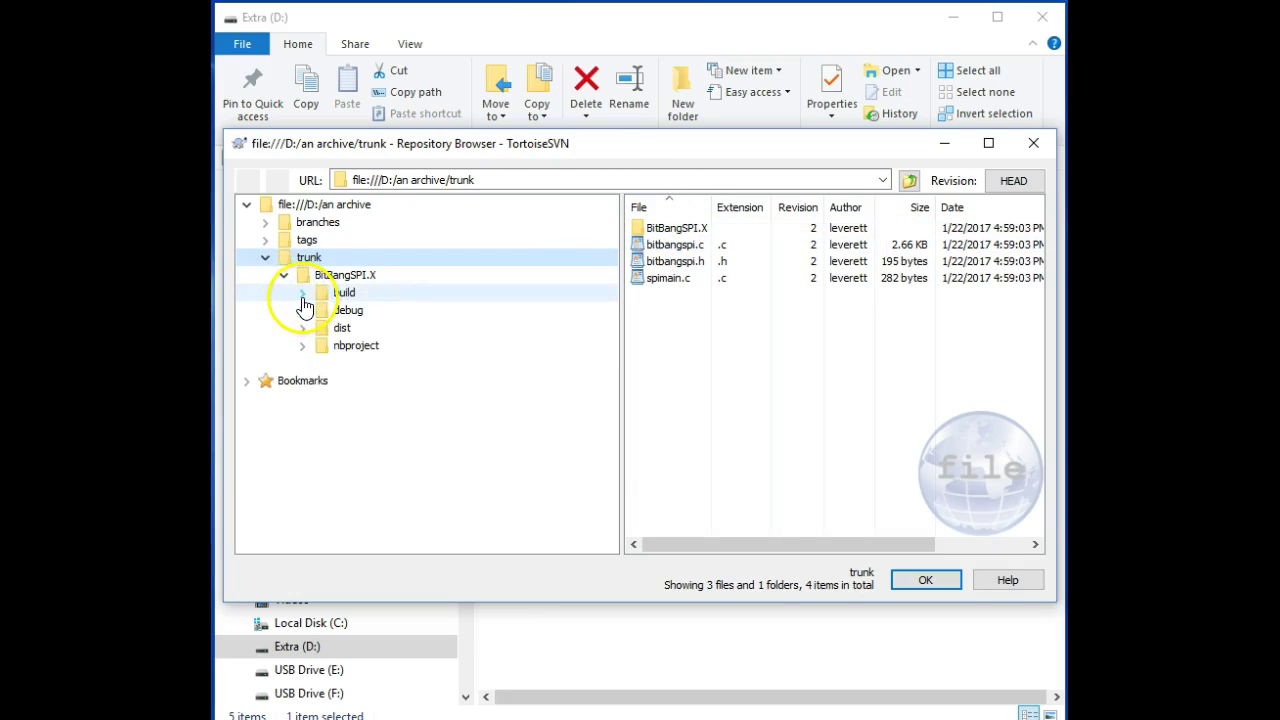
{"action": "left_click", "coordinate": [302, 292]}
{"action": "left_click", "coordinate": [303, 328]}
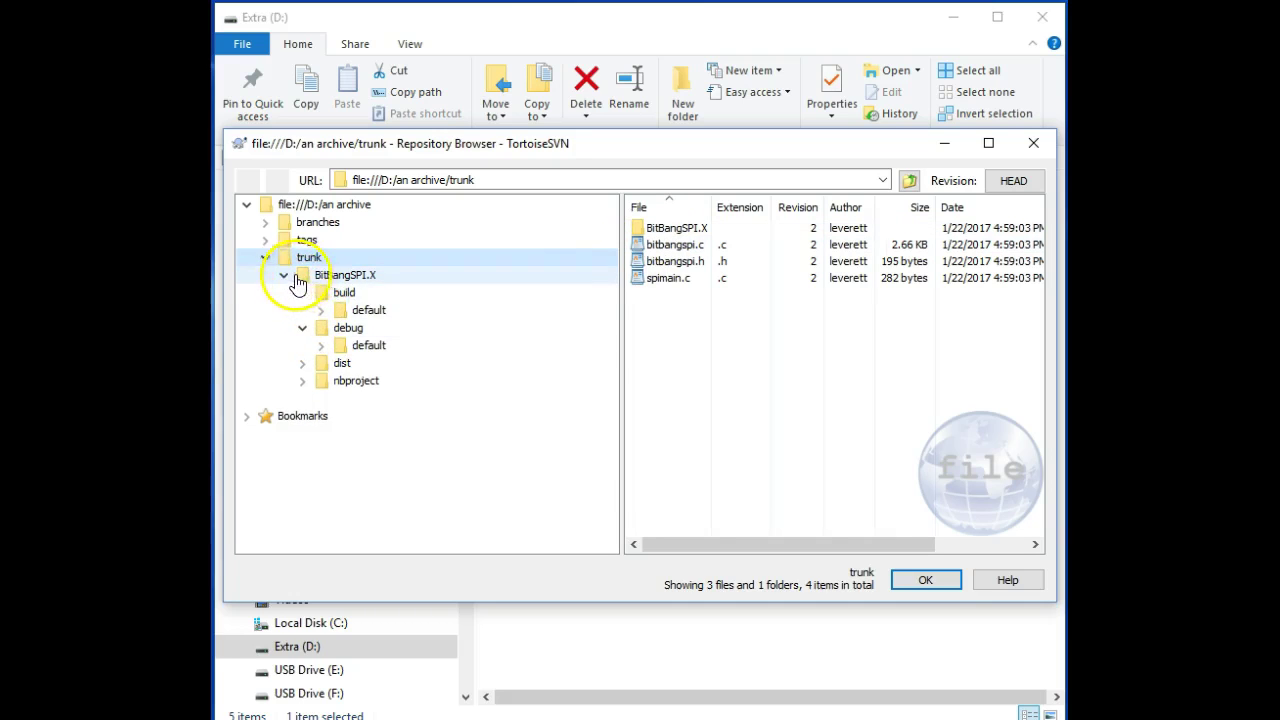
{"action": "left_click", "coordinate": [284, 275]}
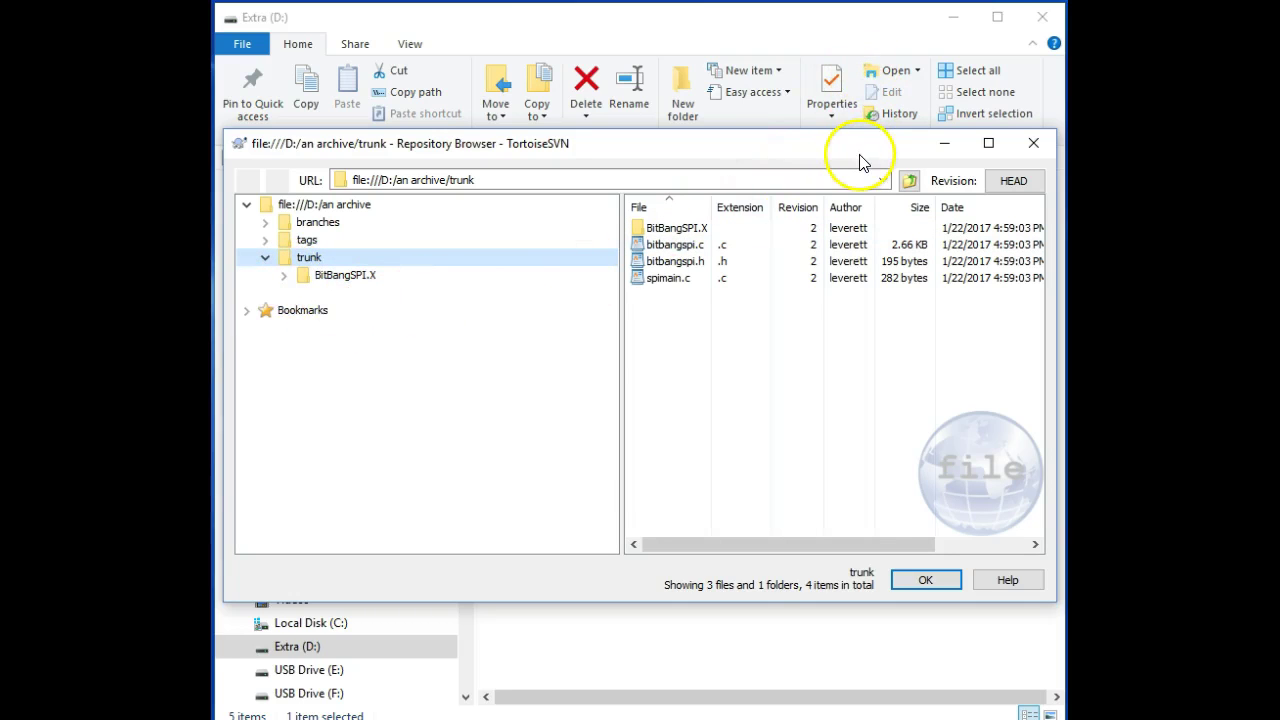
{"action": "left_click", "coordinate": [925, 582]}
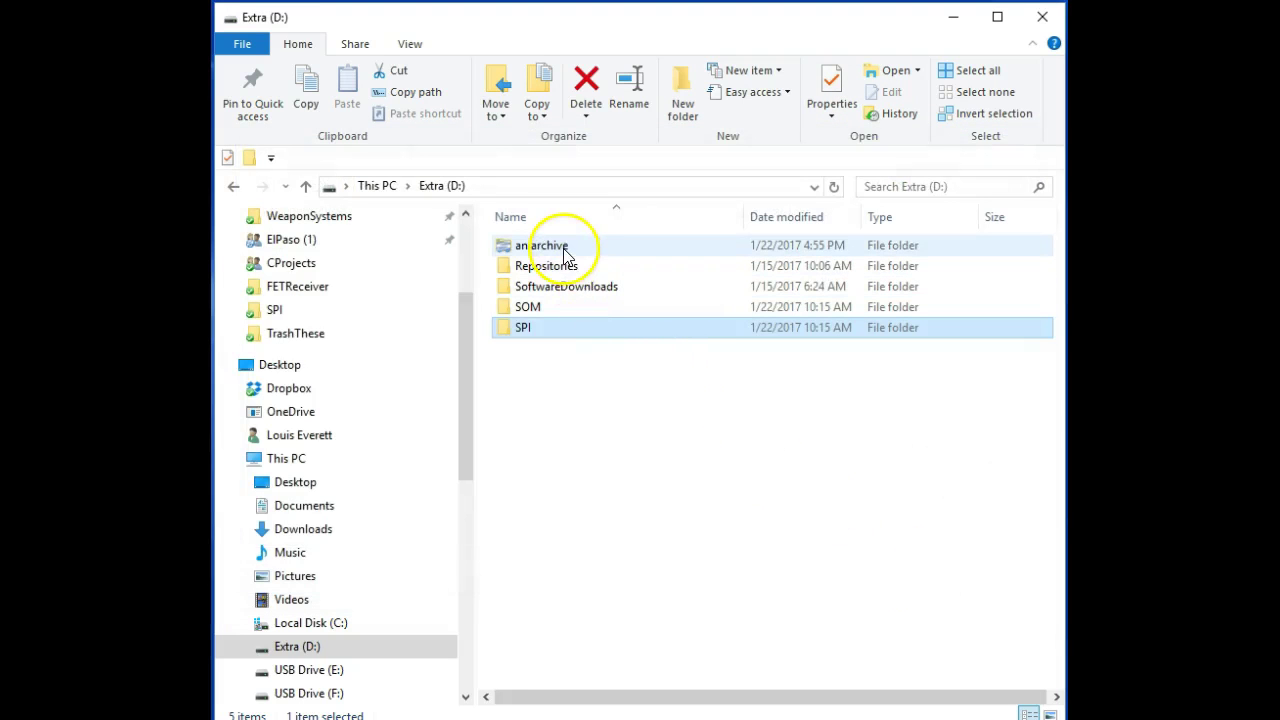
Step: Create a new folder named "SPI tracked" in the root of drive D:
{"action": "left_click", "coordinate": [543, 383]}
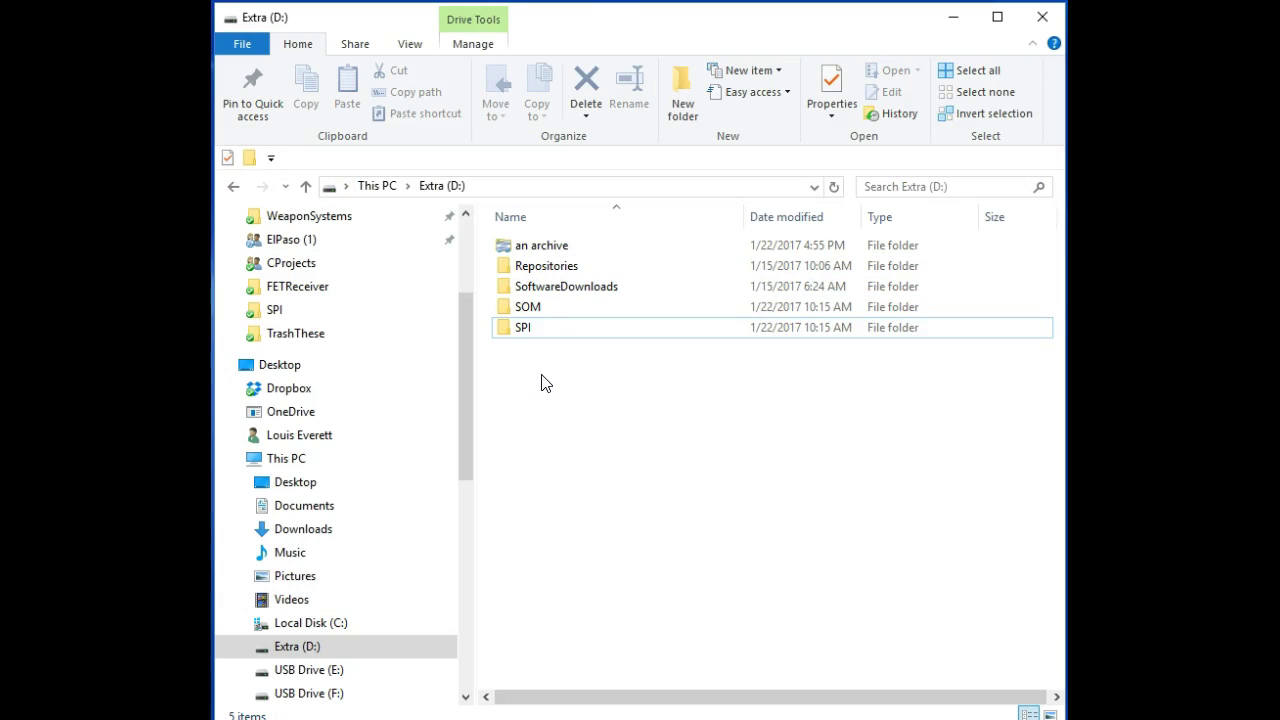
{"action": "left_click", "coordinate": [521, 336]}
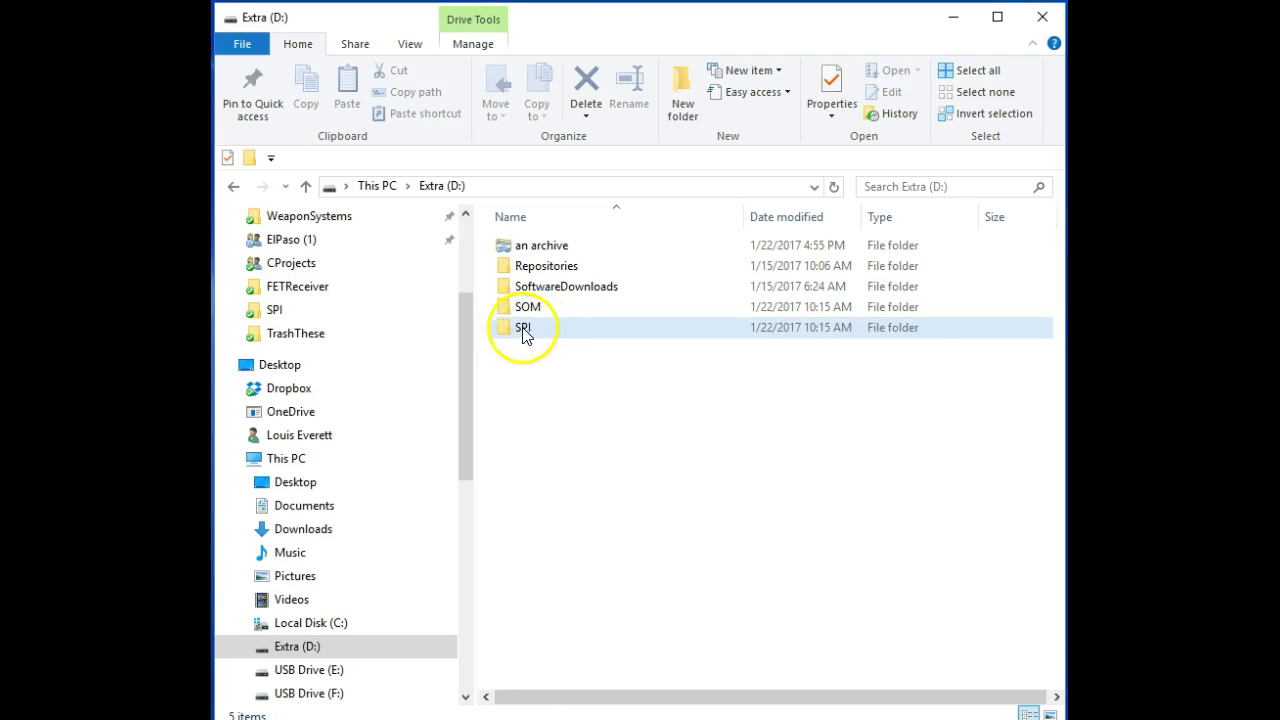
{"action": "left_click", "coordinate": [525, 347]}
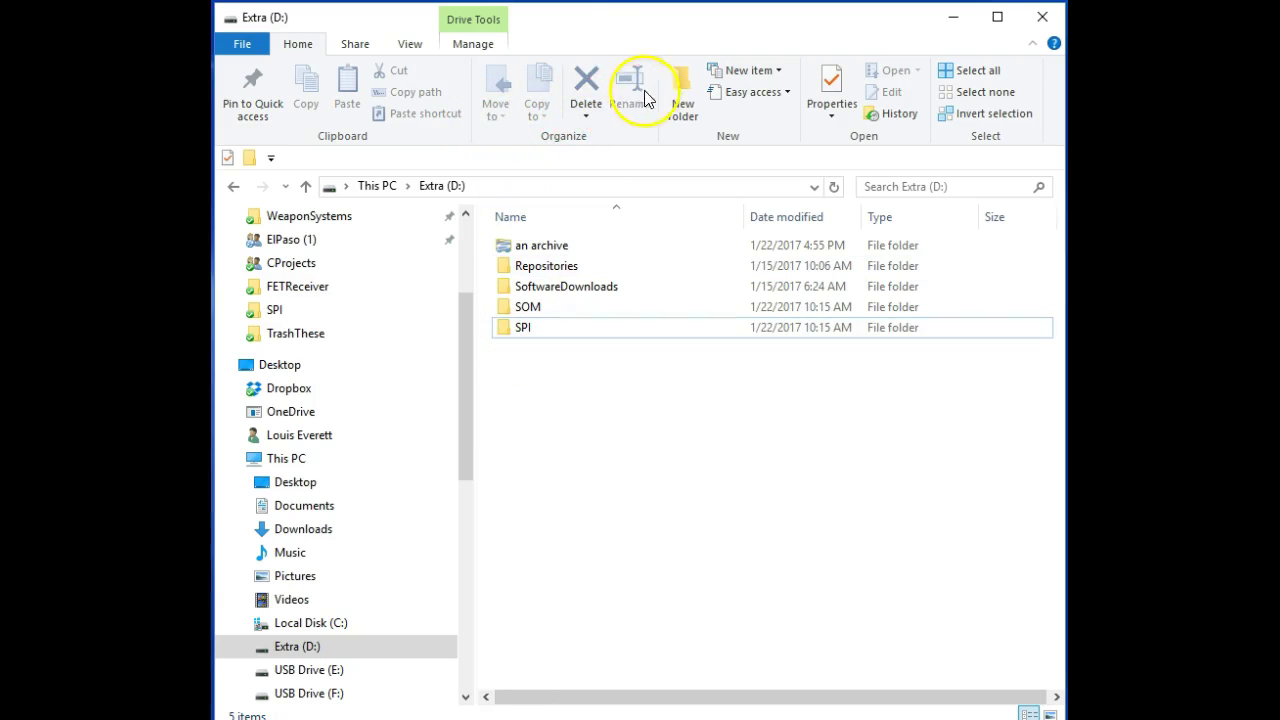
{"action": "left_click", "coordinate": [680, 90]}
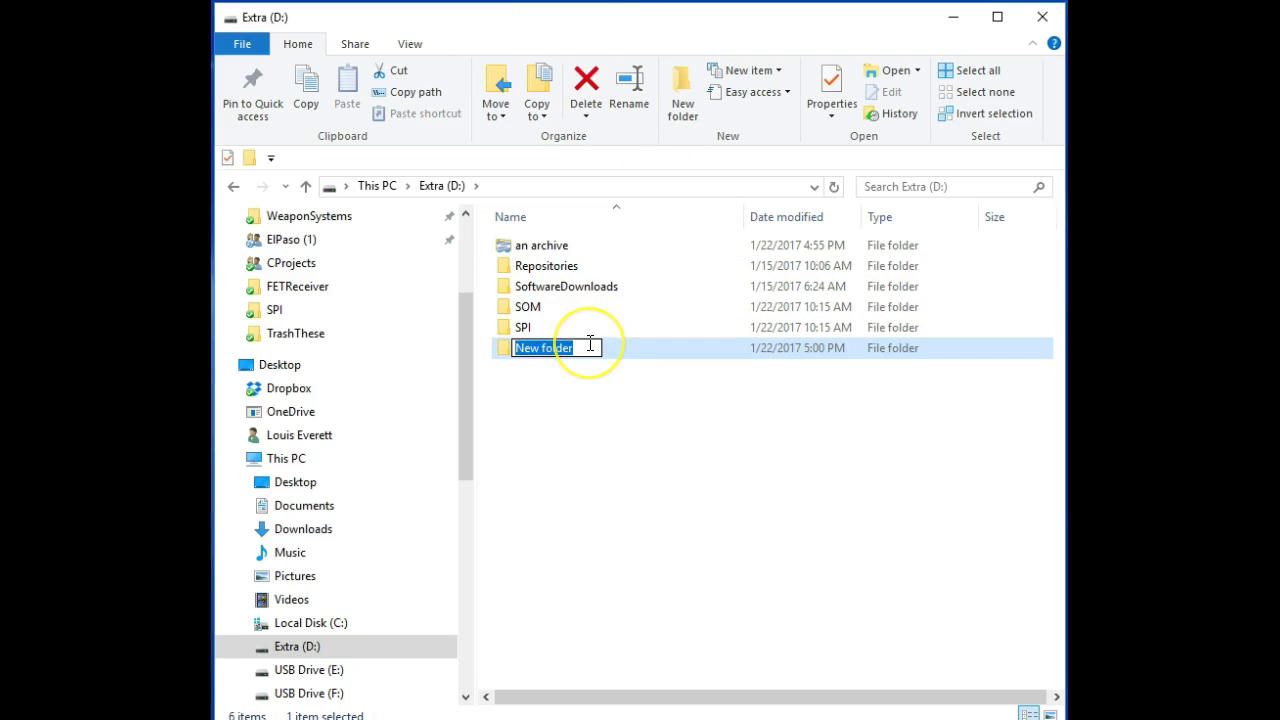
{"action": "type", "text": "SPI"}
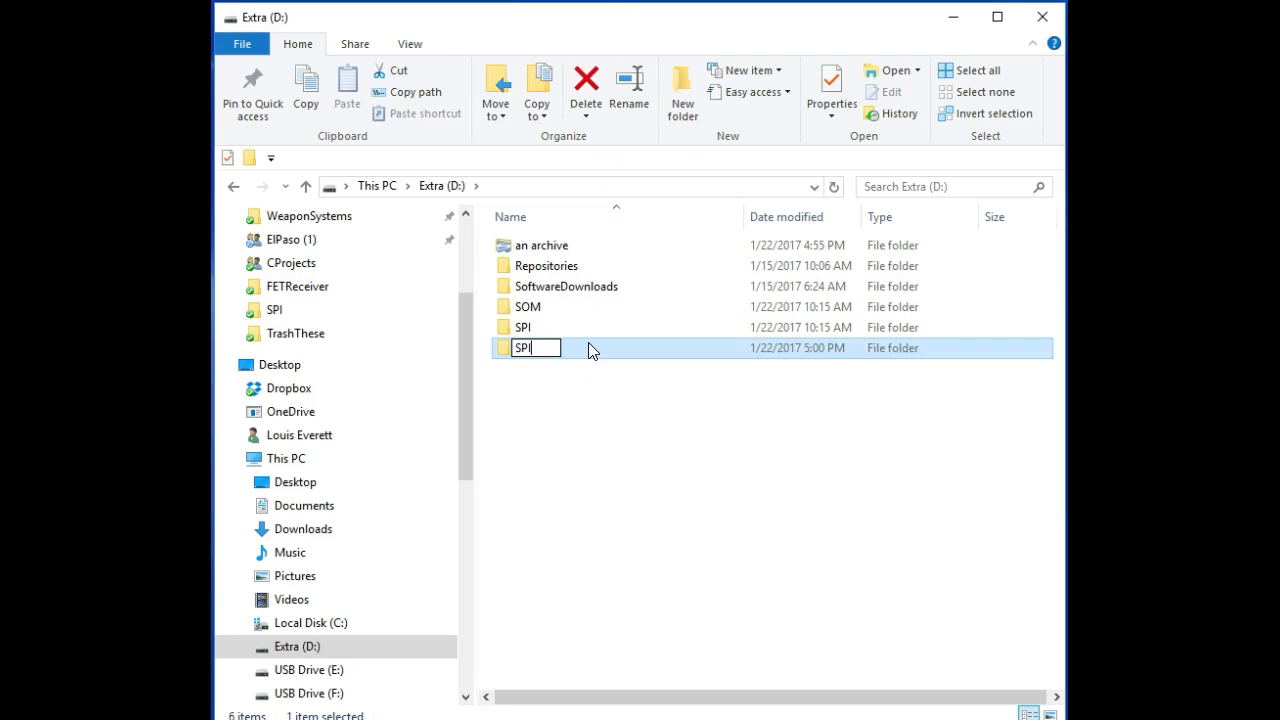
{"action": "type", "text": " tracked"}
{"action": "key", "text": "Return"}
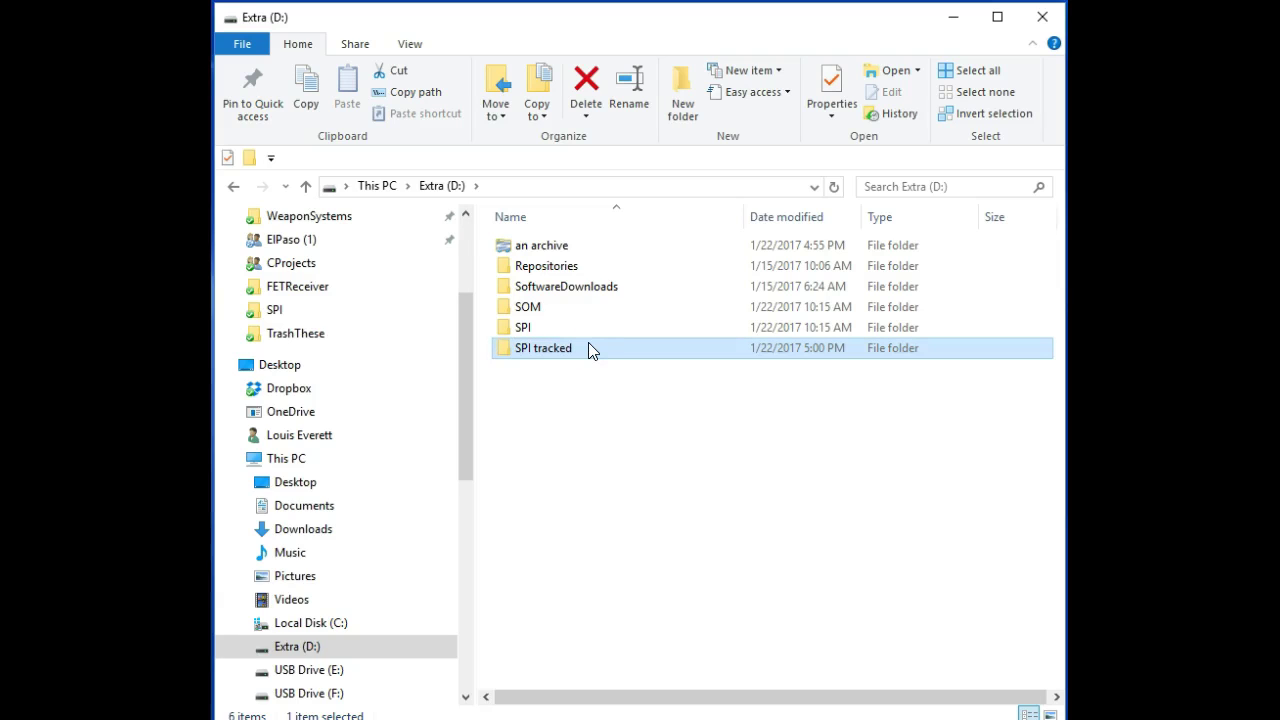
Step: Start an SVN checkout for the "SPI tracked" folder, with repository URL file:///D:/an archive/trunk and checkout directory D:\SPI tracked
{"action": "right_click", "coordinate": [537, 356]}
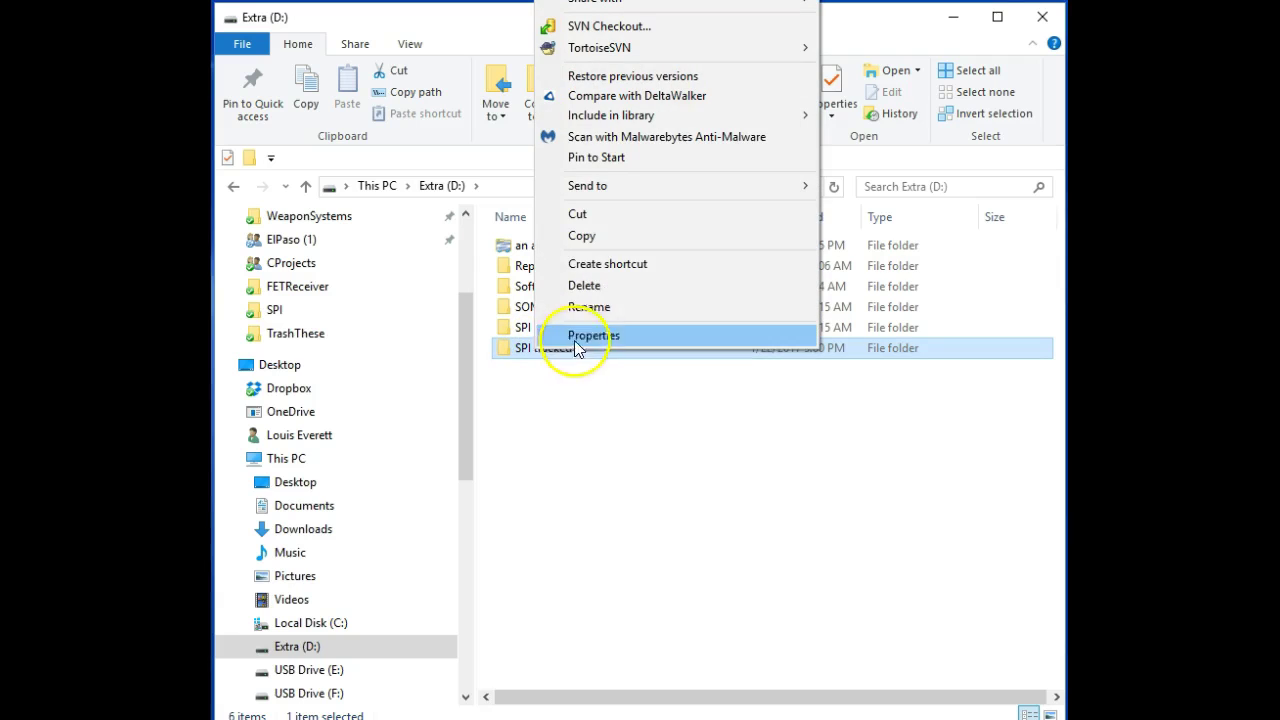
{"action": "left_click", "coordinate": [624, 28]}
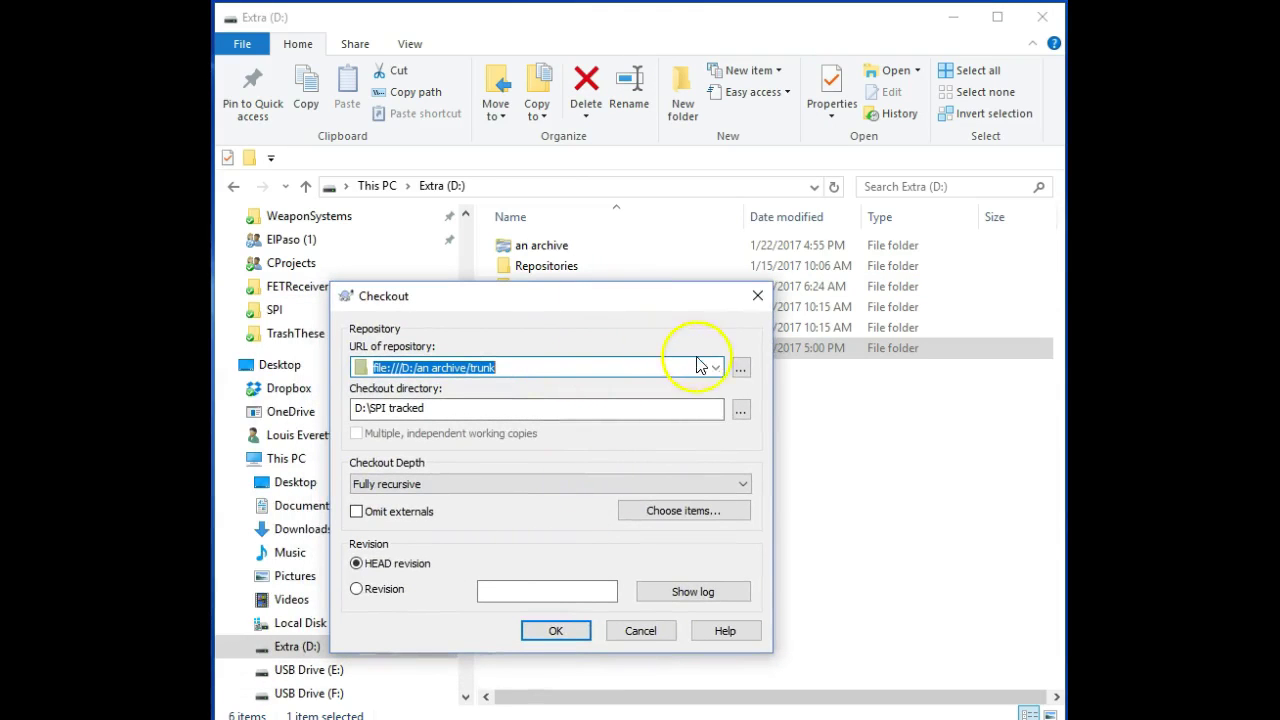
{"action": "left_click", "coordinate": [740, 370]}
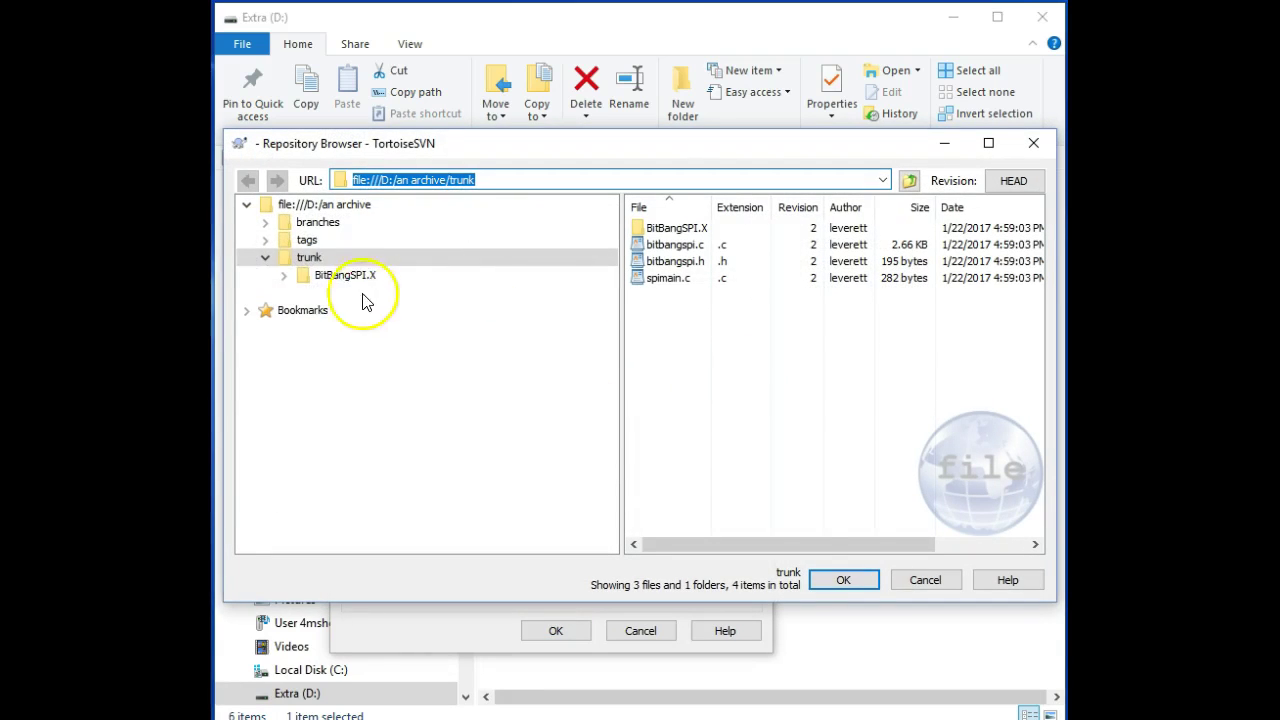
{"action": "left_click", "coordinate": [320, 262]}
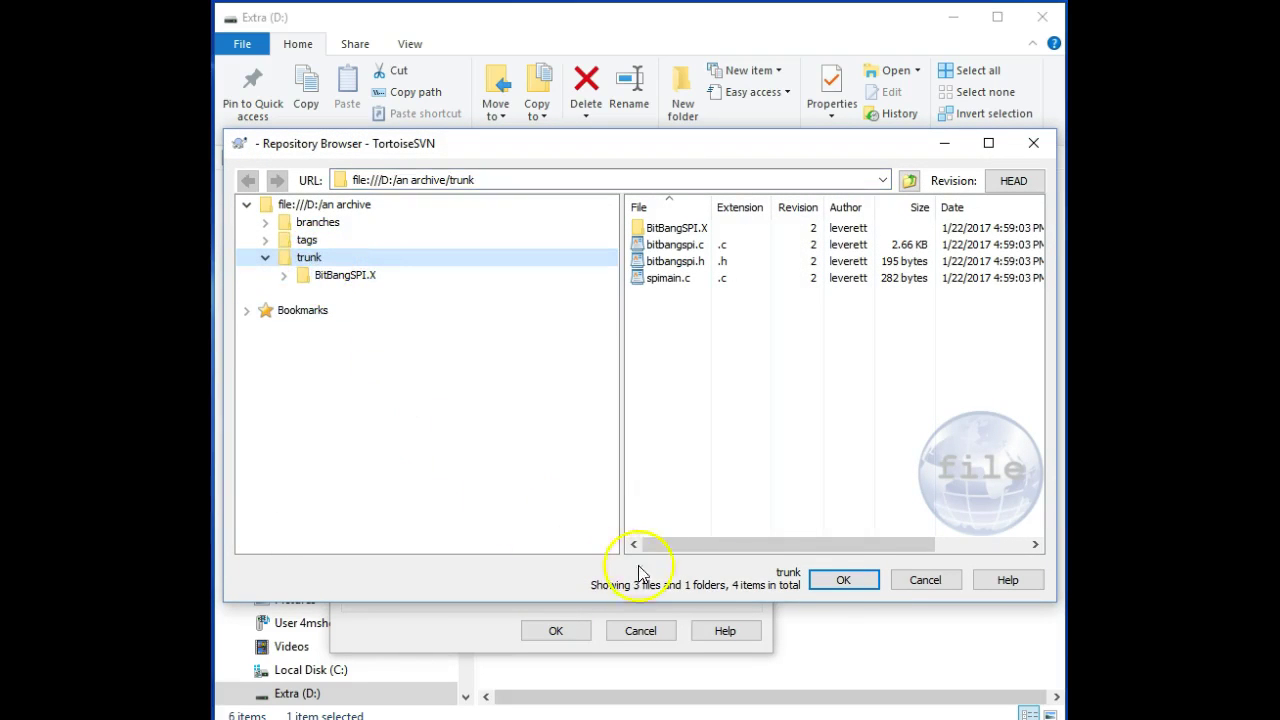
{"action": "left_click", "coordinate": [840, 580]}
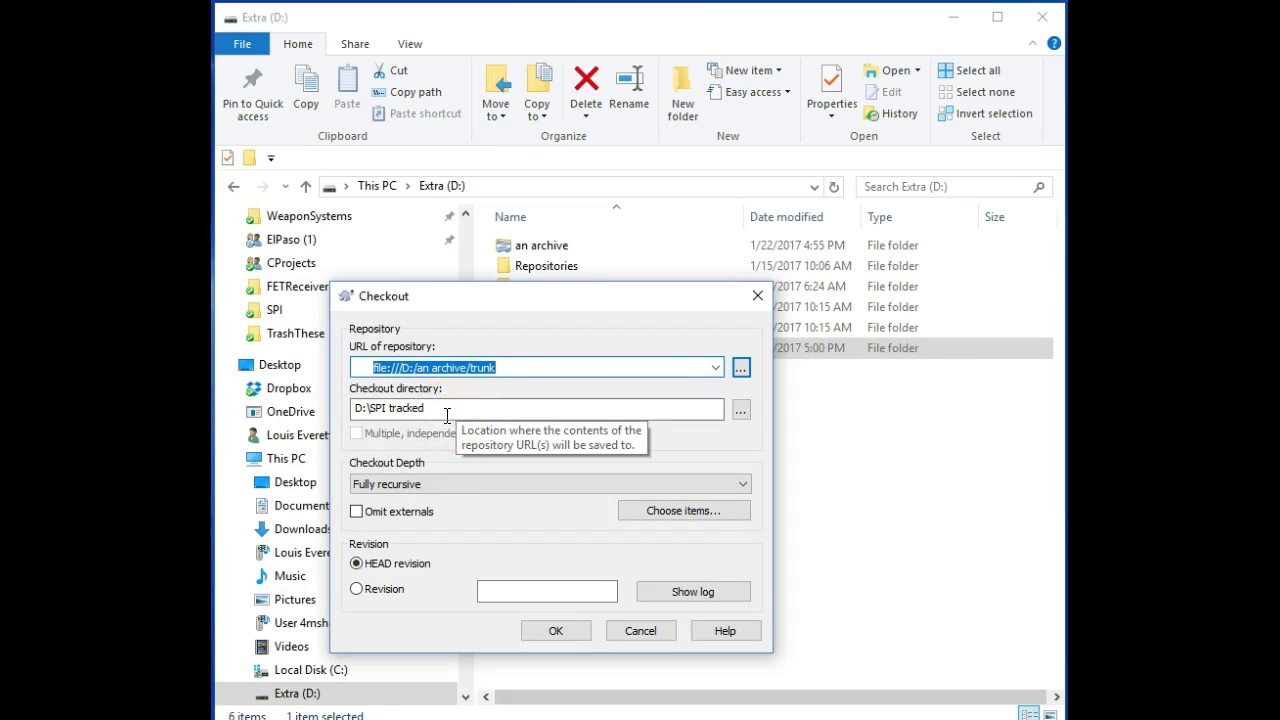
{"action": "left_click", "coordinate": [740, 412]}
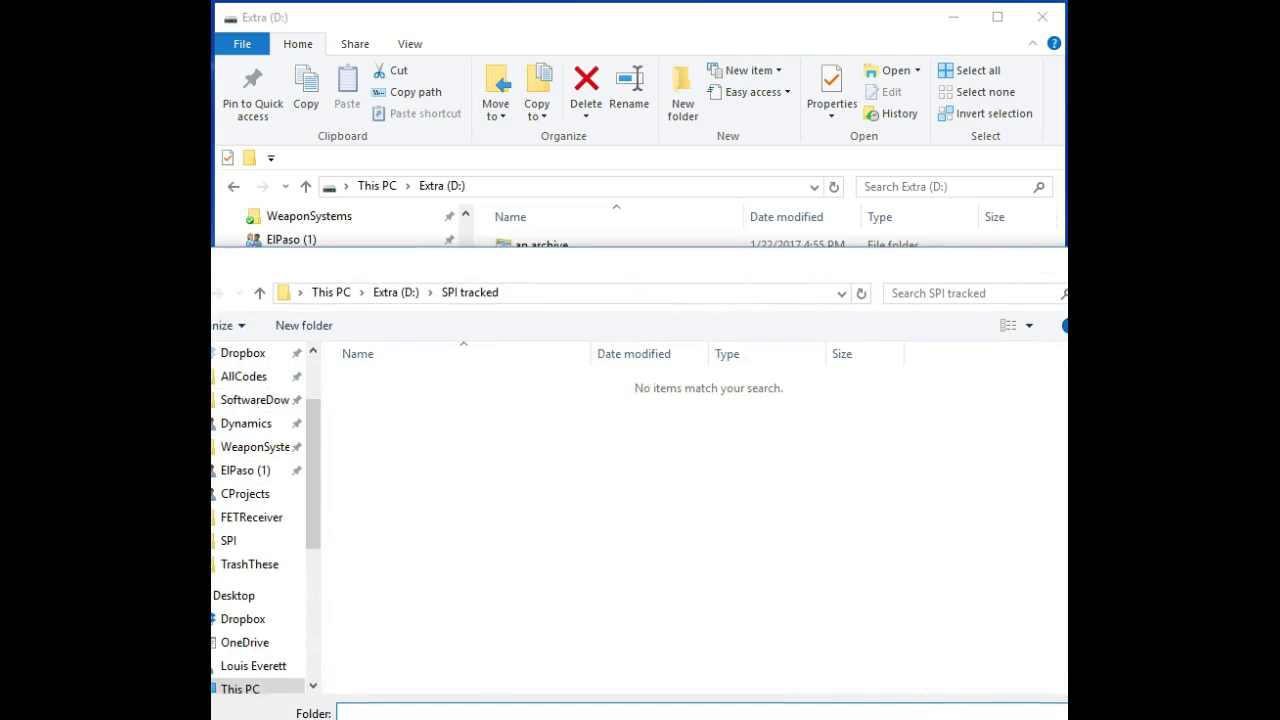
{"action": "key", "text": "Return"}
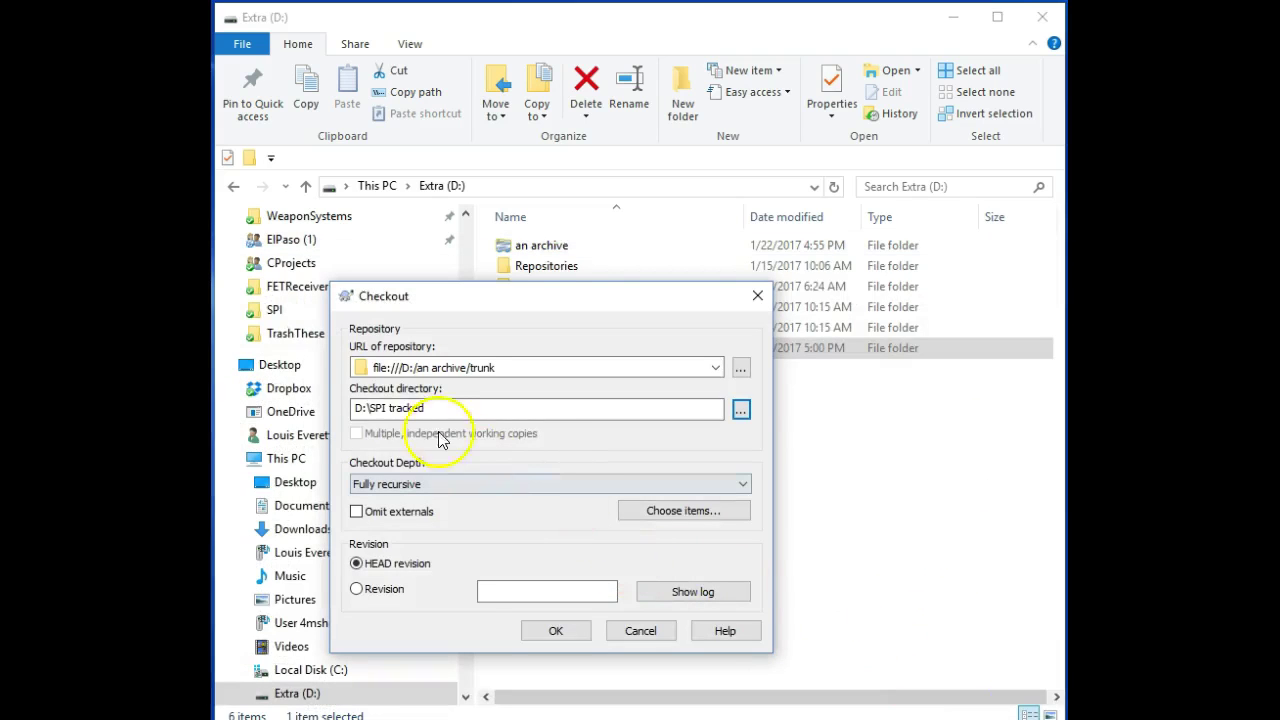
Step: Switch the checkout to a specific revision, review the trunk's log messages, and close the log without choosing a revision
{"action": "left_click", "coordinate": [357, 590]}
{"action": "left_click", "coordinate": [670, 593]}
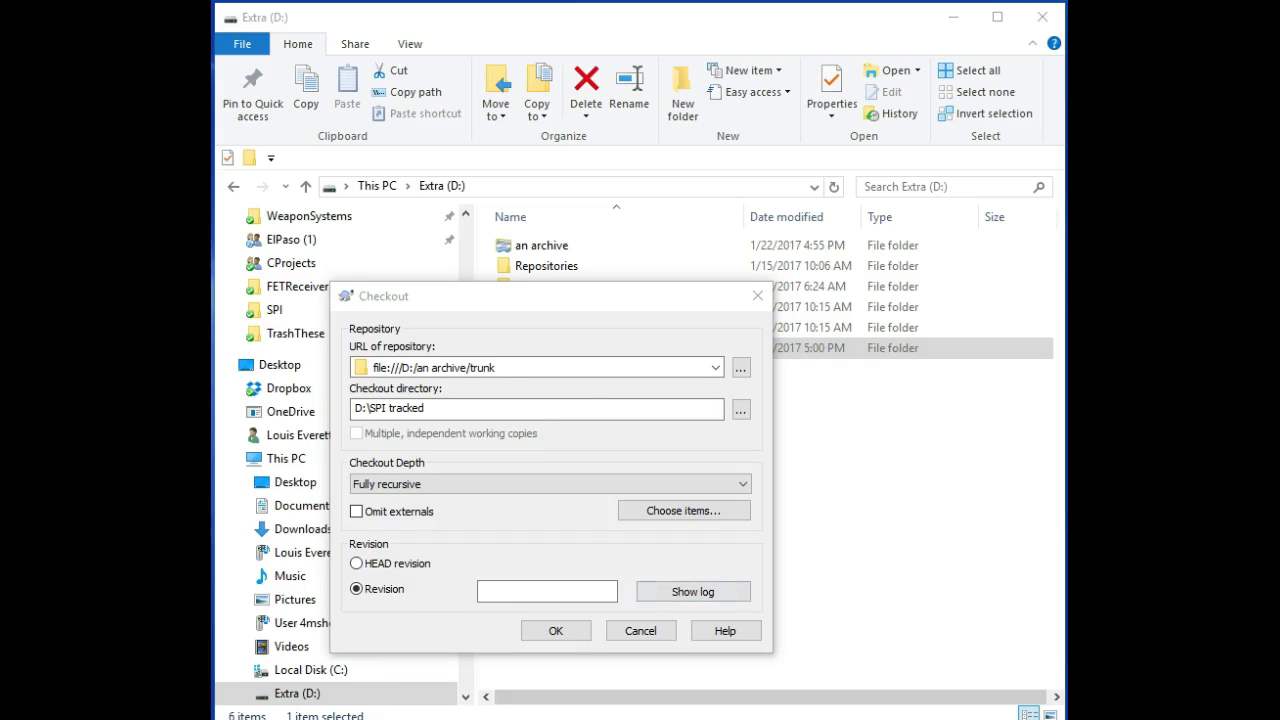
{"action": "left_click", "coordinate": [693, 591]}
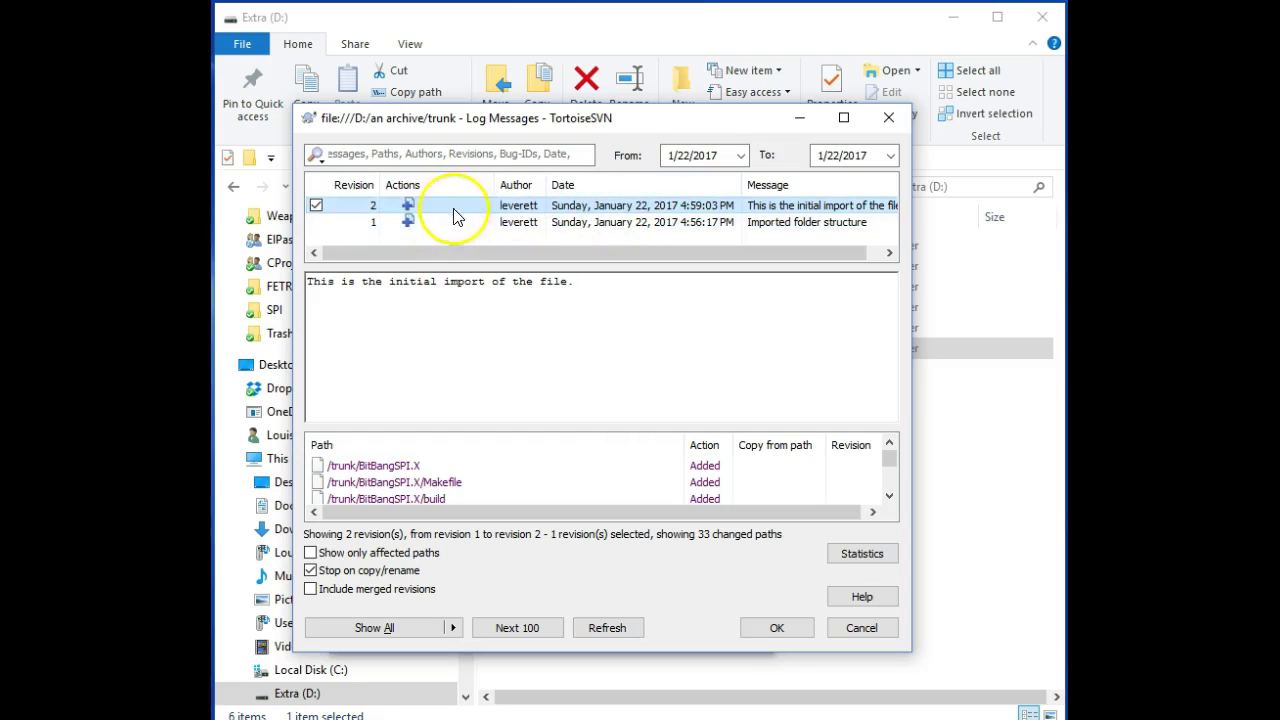
{"action": "left_click", "coordinate": [566, 222], "text": "shift"}
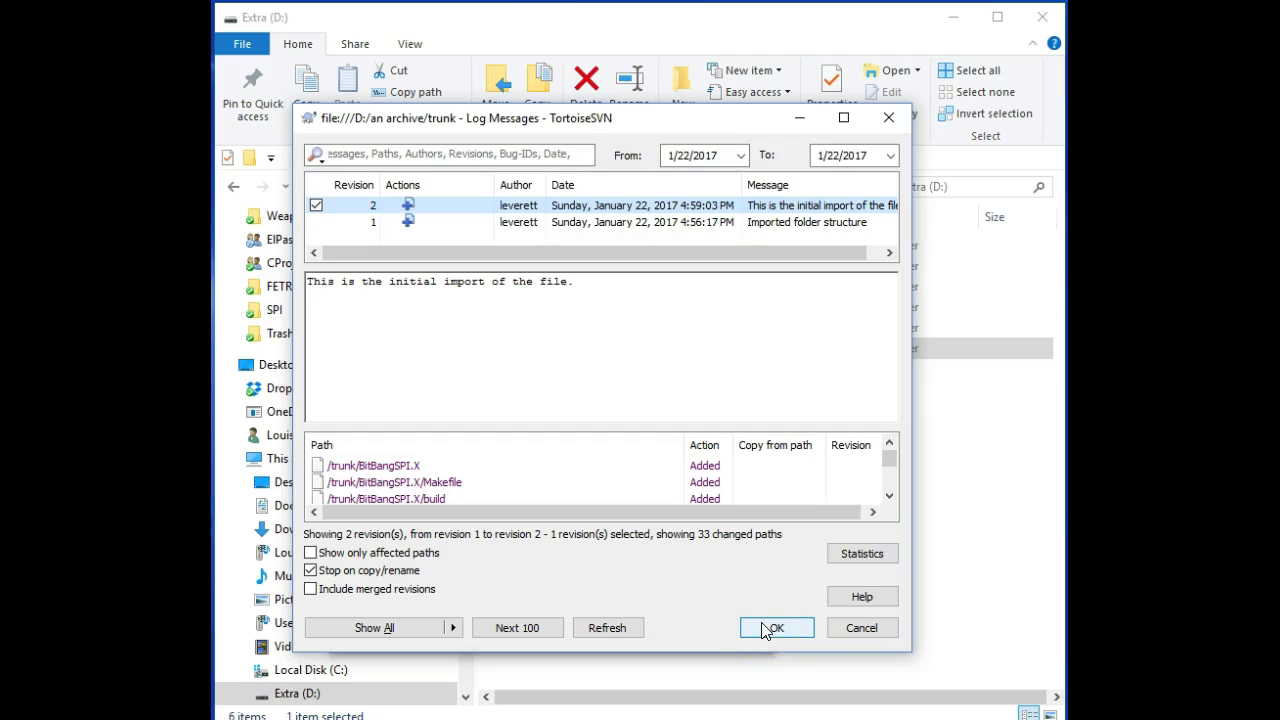
{"action": "left_click", "coordinate": [841, 631]}
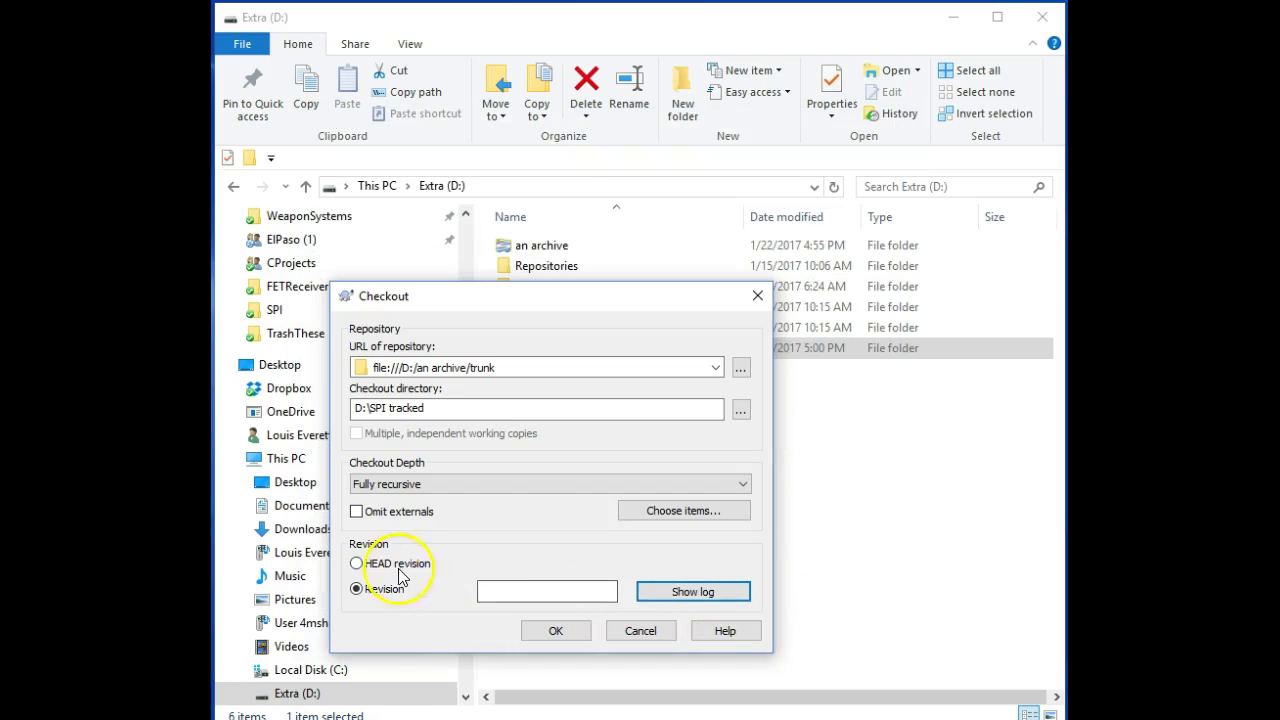
Step: Set the checkout to the HEAD revision and check the trunk out into D:\SPI tracked
{"action": "left_click", "coordinate": [358, 567]}
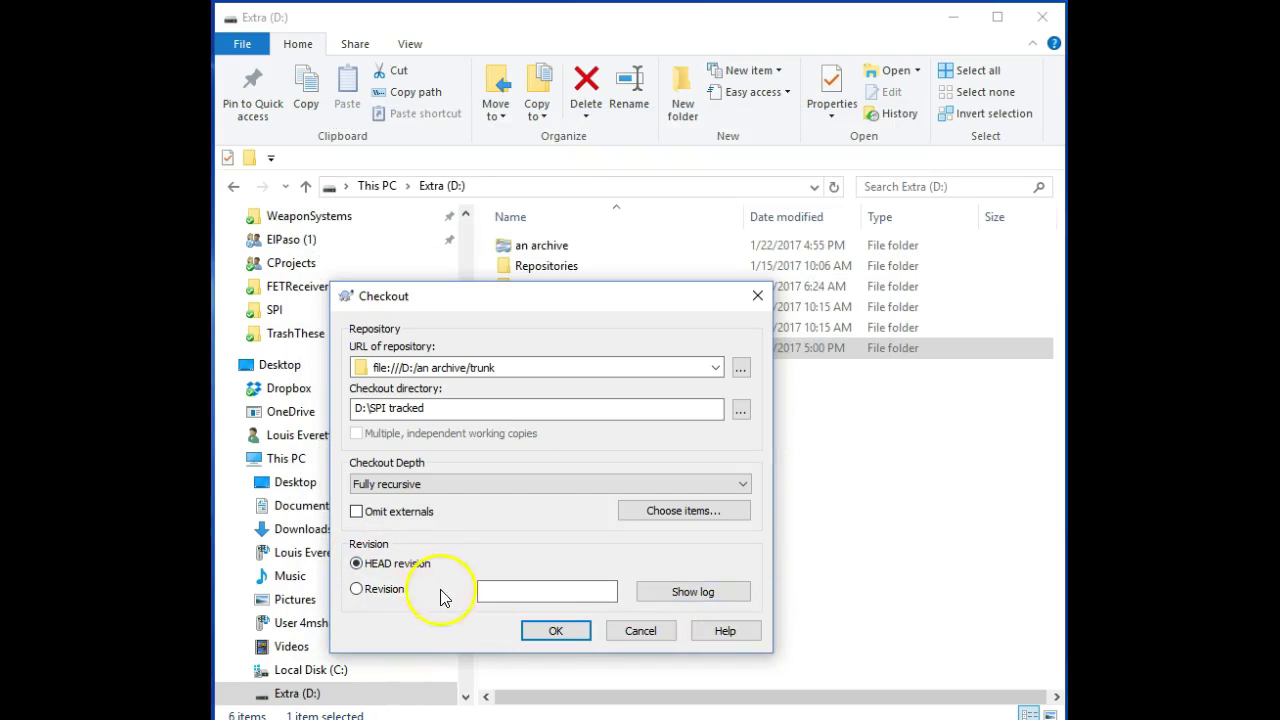
{"action": "left_click", "coordinate": [562, 632]}
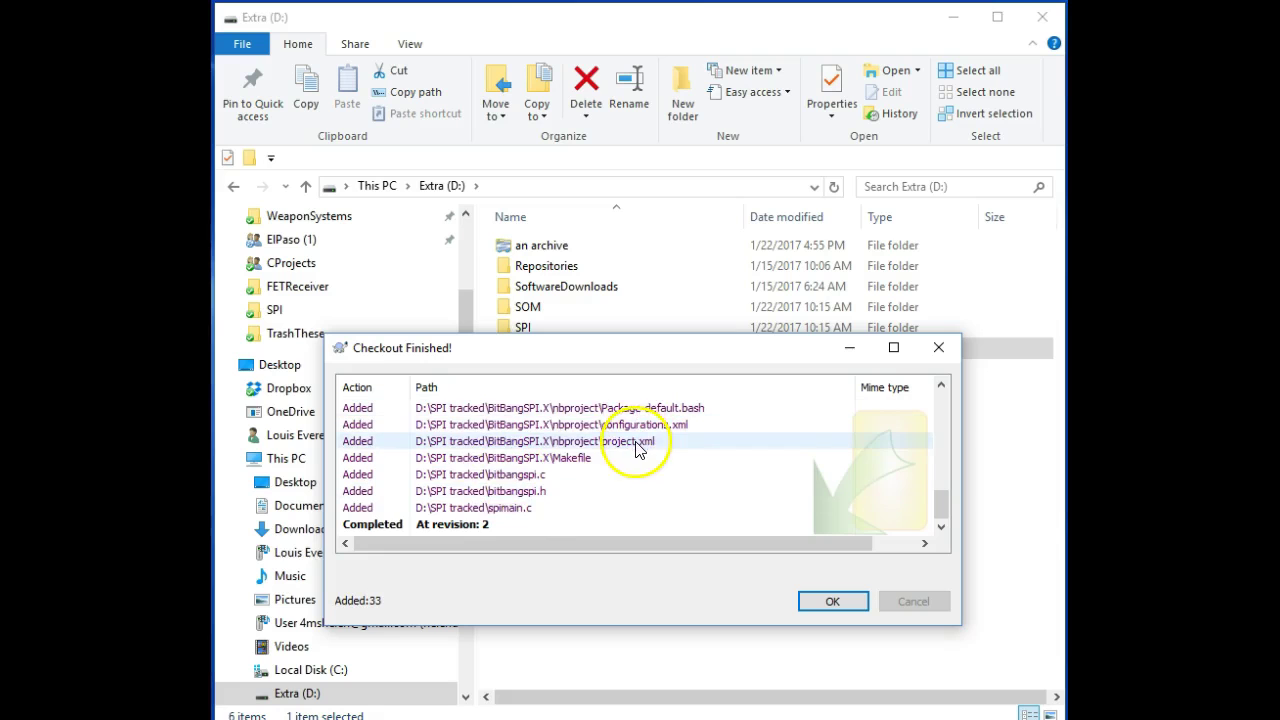
Step: Dismiss the checkout report and check the "SPI tracked" folder for uncommitted changes with SVN Commit, leaving without committing
{"action": "left_click", "coordinate": [826, 602]}
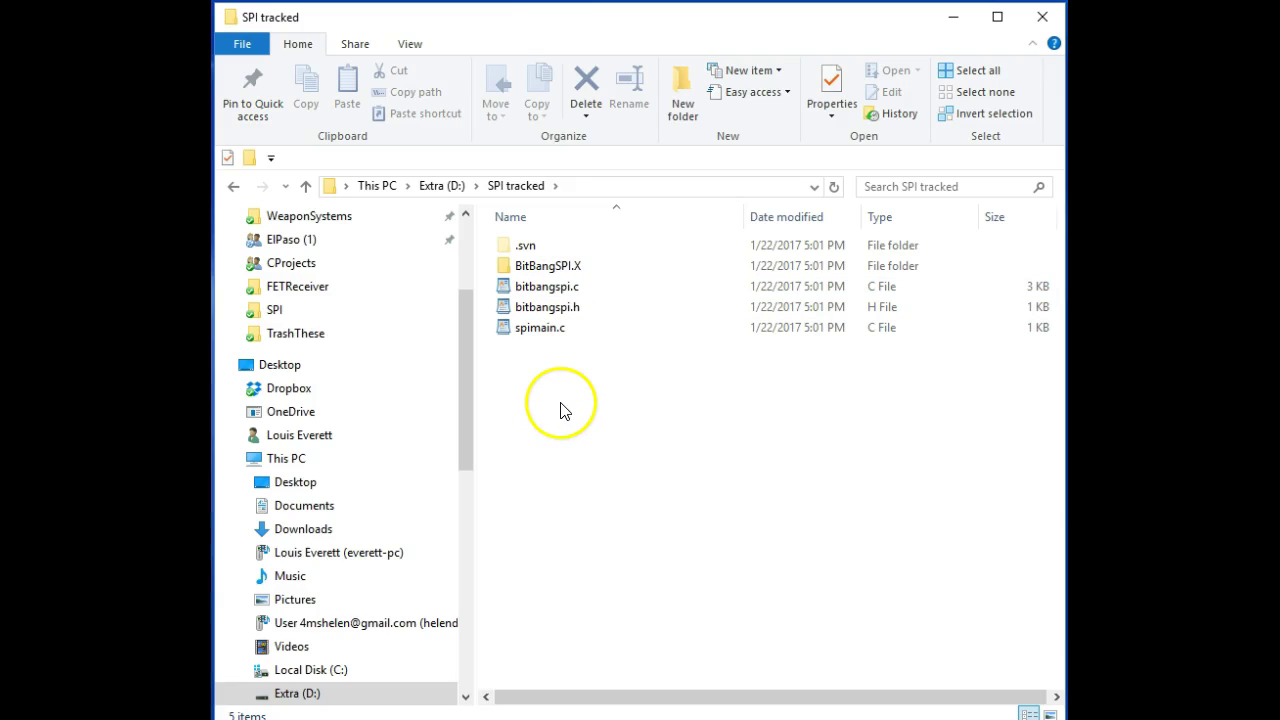
{"action": "left_click", "coordinate": [448, 190]}
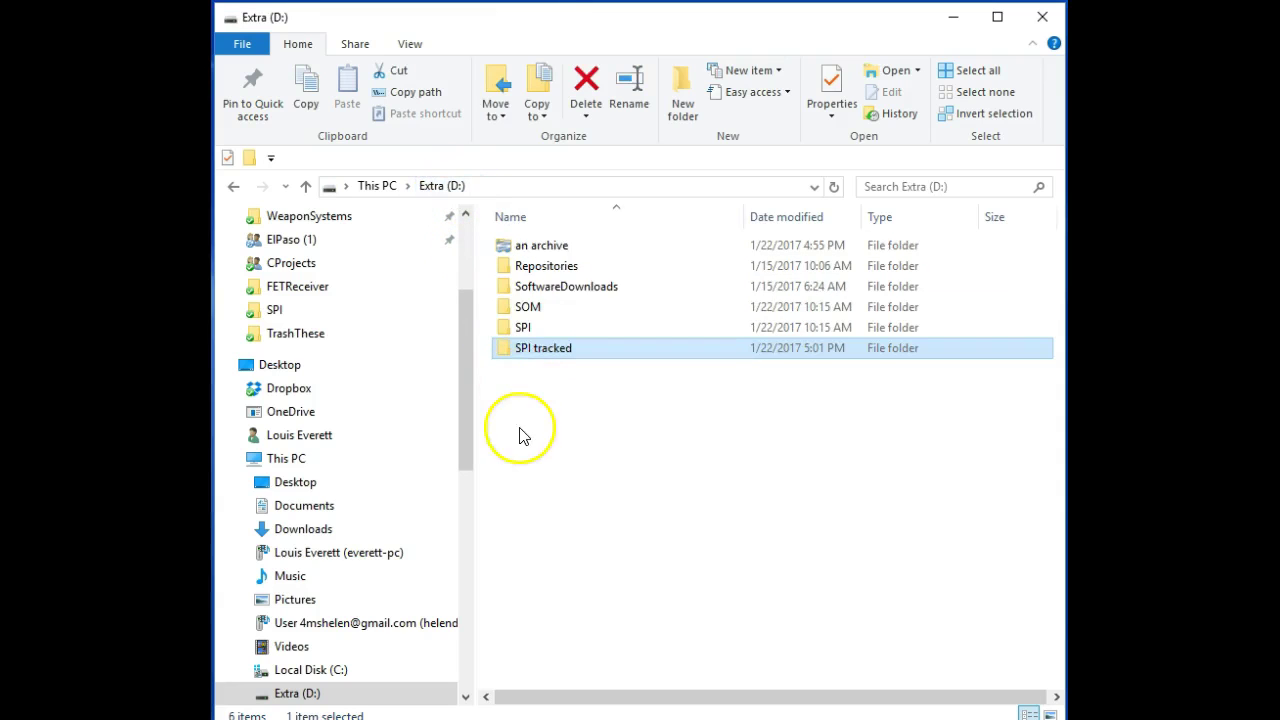
{"action": "right_click", "coordinate": [537, 352]}
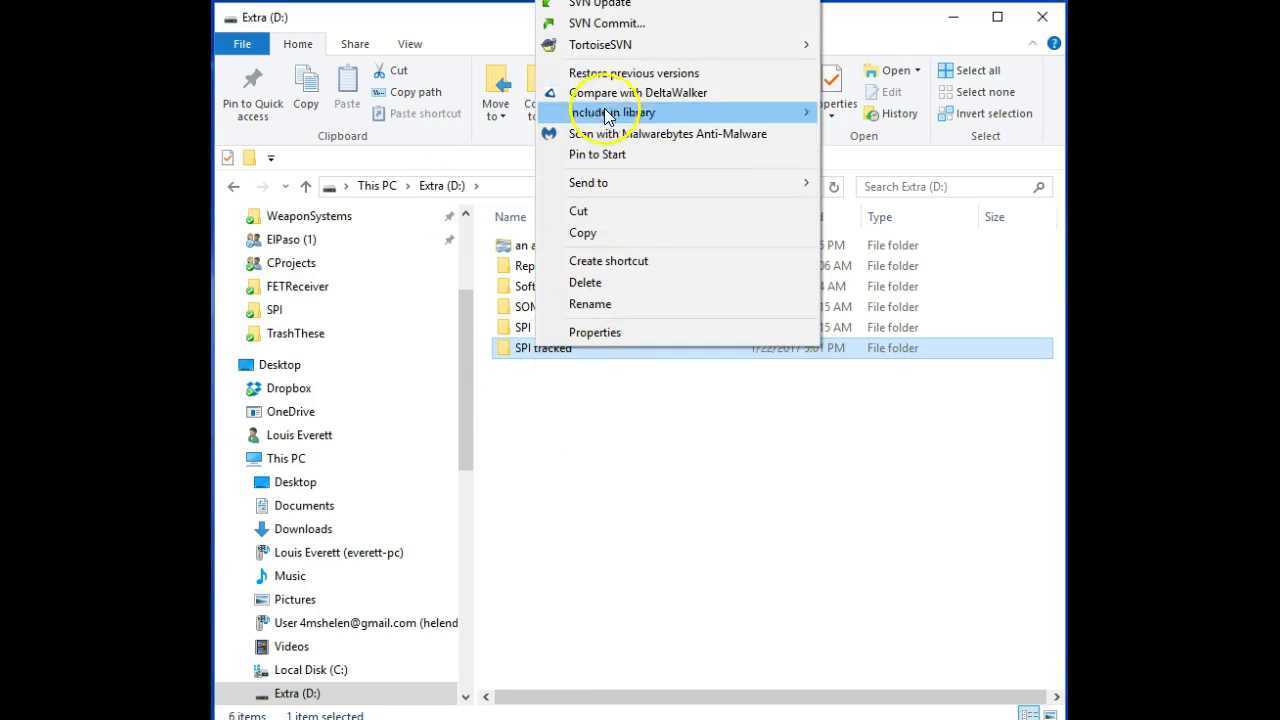
{"action": "left_click", "coordinate": [605, 28]}
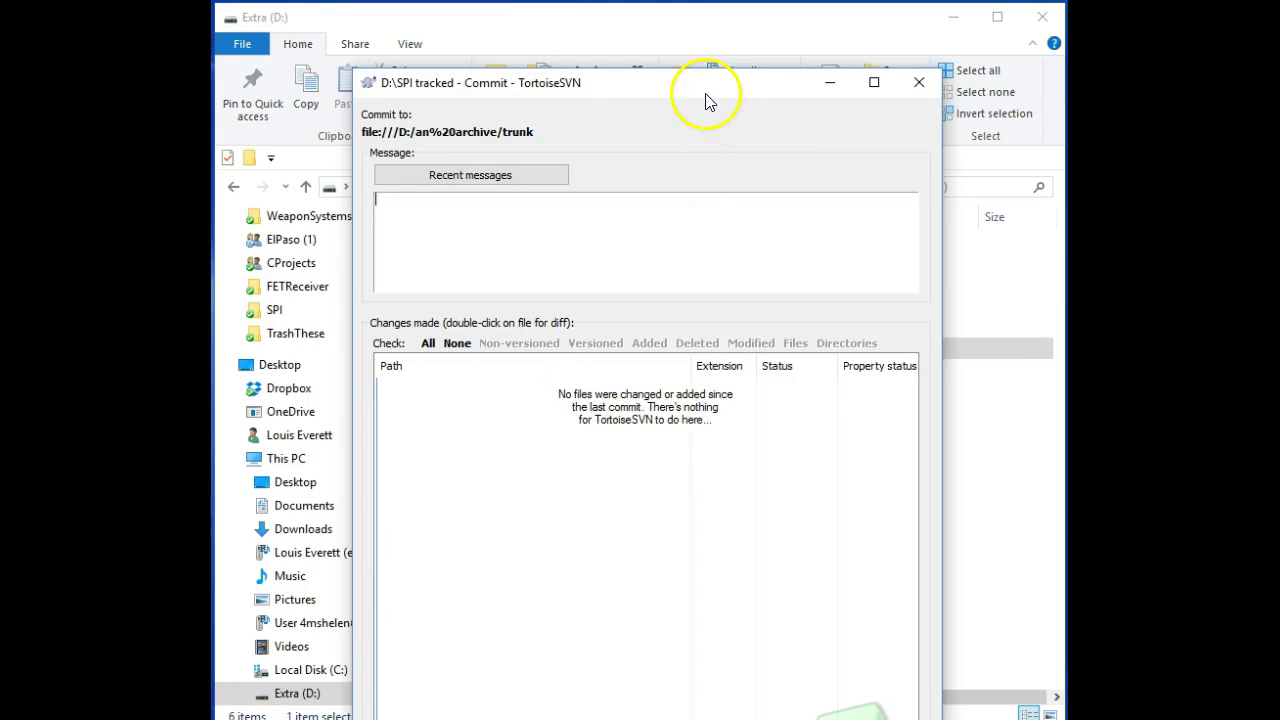
{"action": "left_click_drag", "start_coordinate": [706, 80], "coordinate": [512, 0]}
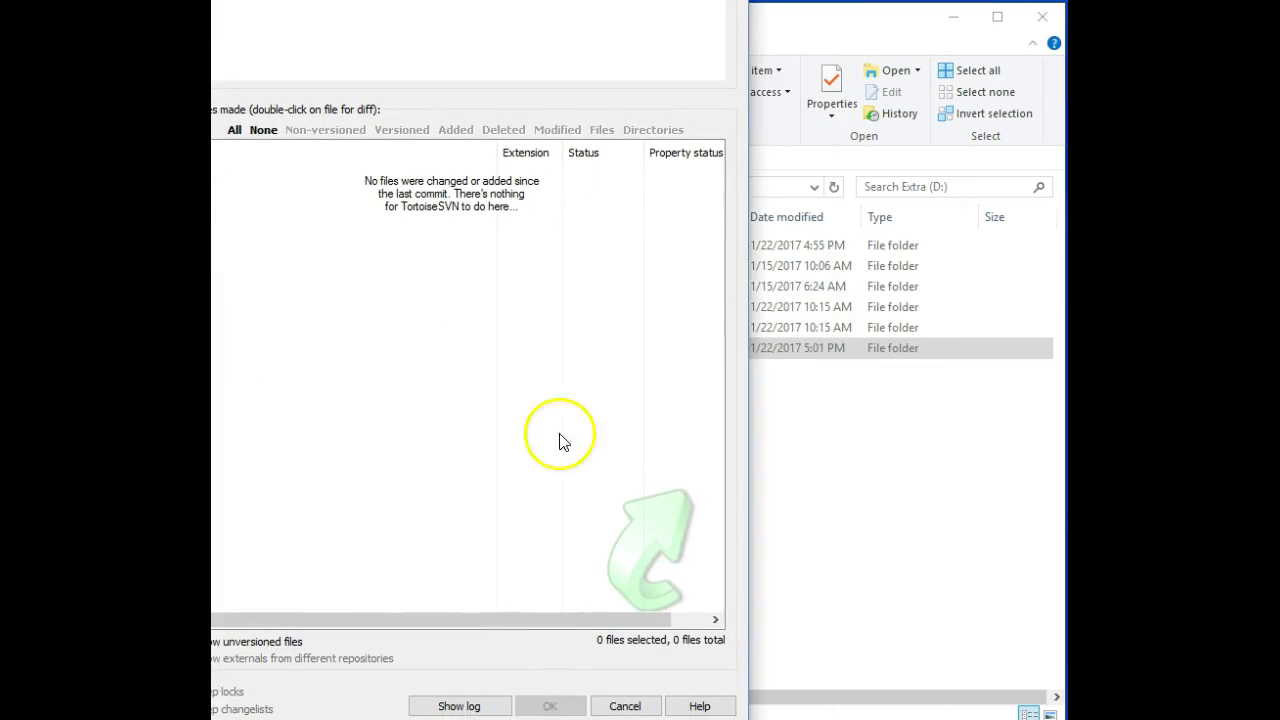
{"action": "left_click", "coordinate": [622, 705]}
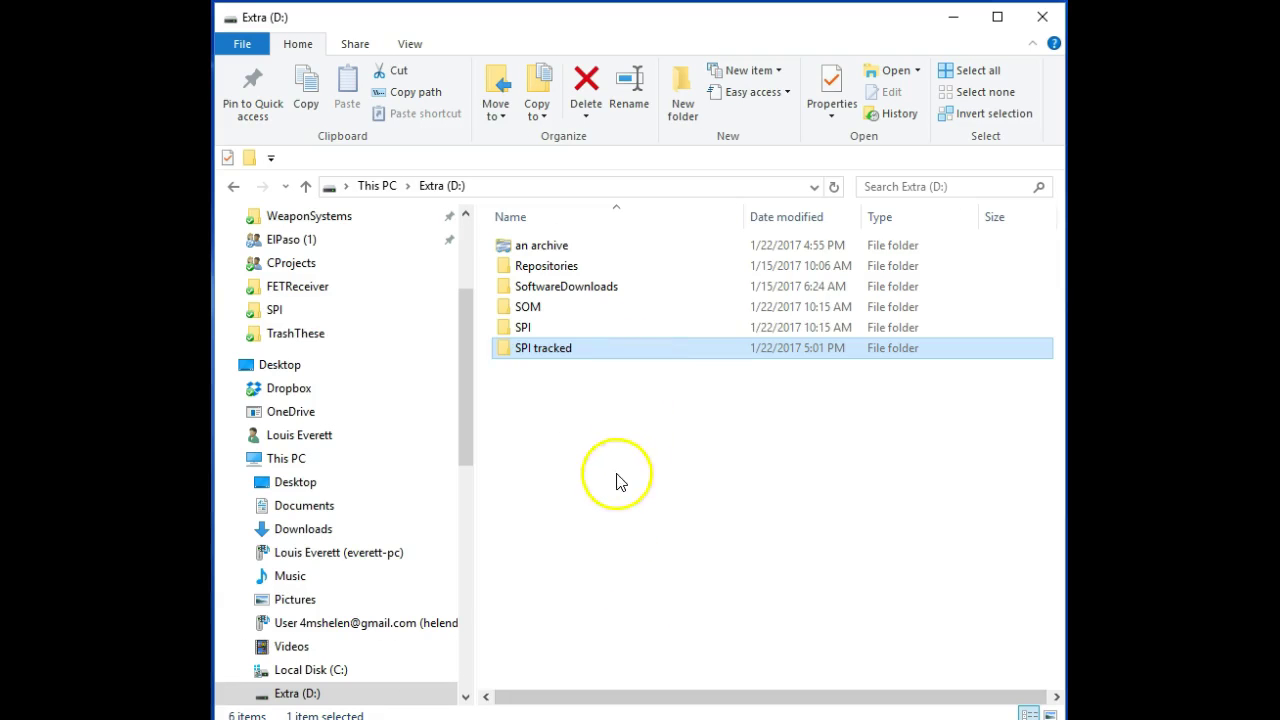
Step: In bitbangspi.c of the "SPI tracked" folder, append 1 to the MISOTRIS define so it reads TRISAbits.TRISA41, save and close the file
{"action": "double_click", "coordinate": [529, 347]}
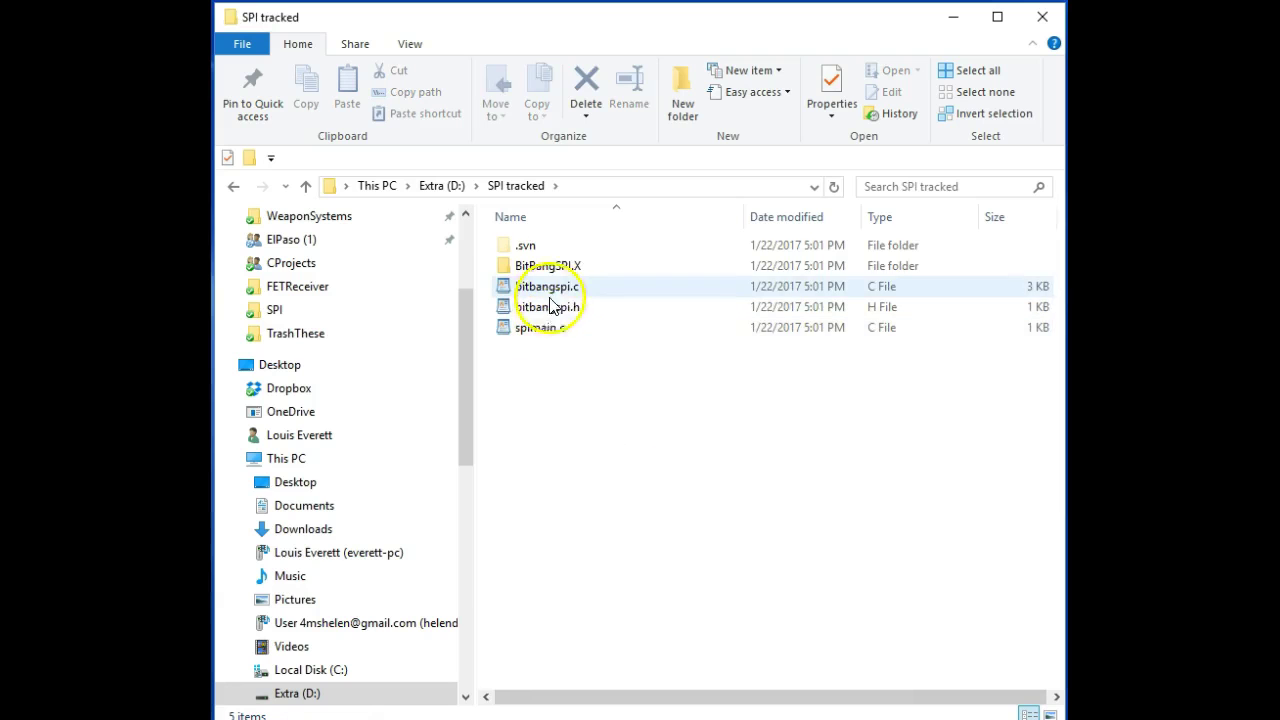
{"action": "double_click", "coordinate": [545, 287]}
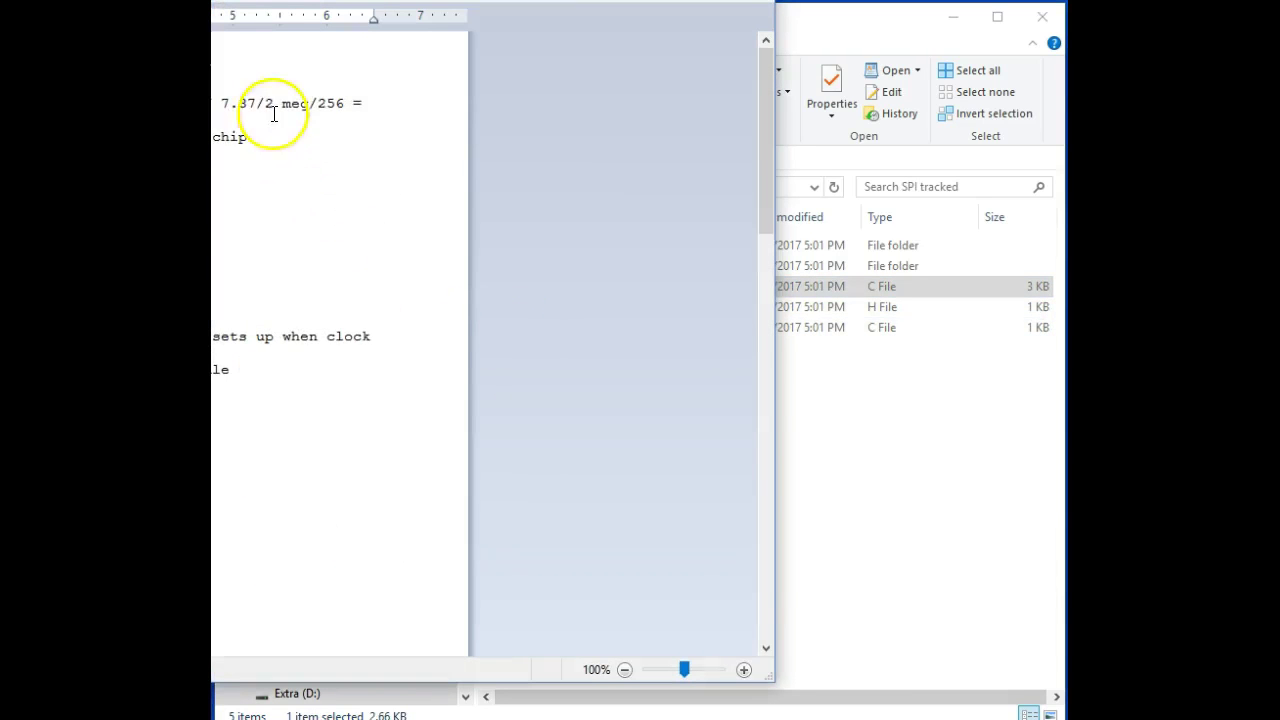
{"action": "left_click_drag", "start_coordinate": [153, 0], "coordinate": [651, 9]}
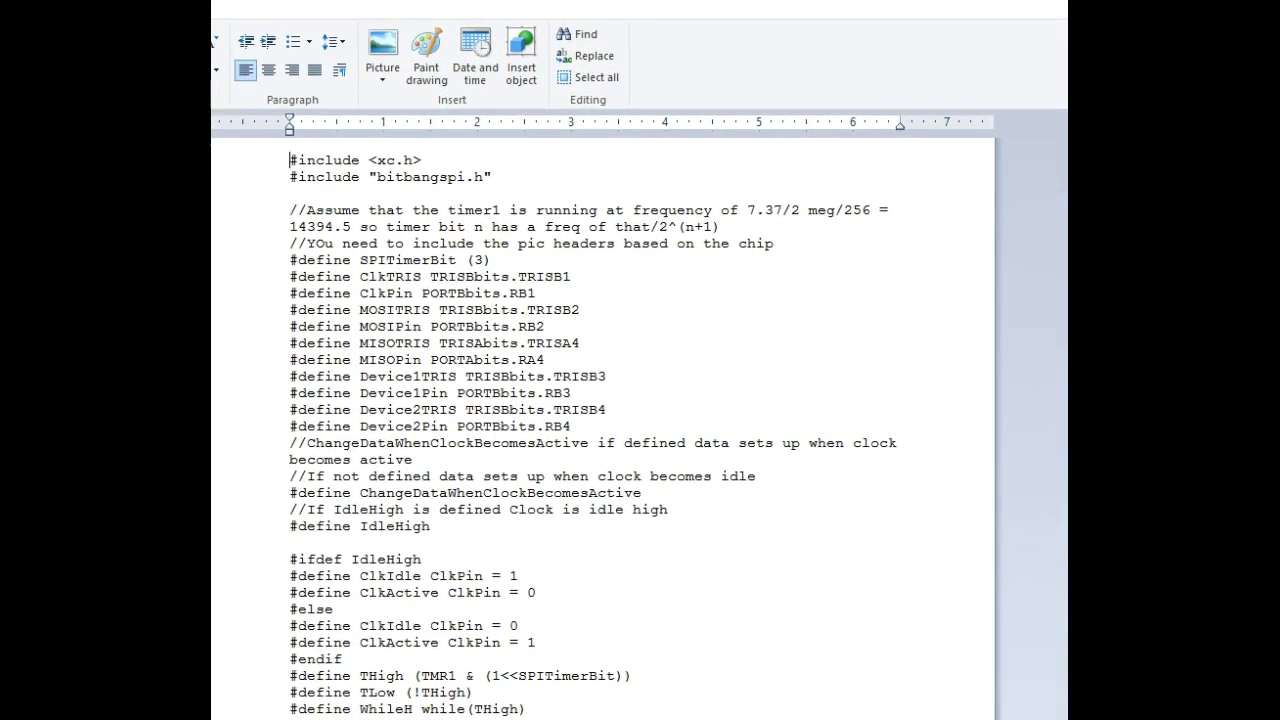
{"action": "left_click_drag", "start_coordinate": [308, 0], "coordinate": [576, 122]}
{"action": "left_click_drag", "start_coordinate": [749, 137], "coordinate": [580, 63]}
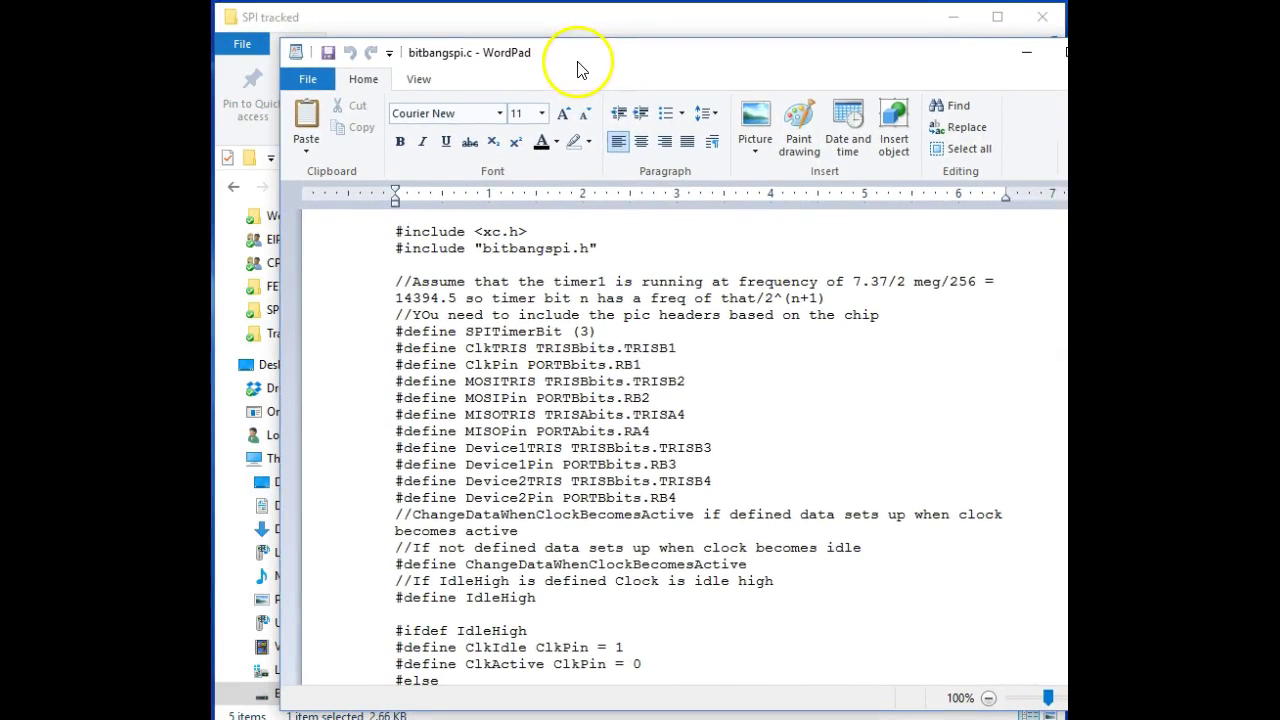
{"action": "left_click", "coordinate": [708, 412]}
{"action": "type", "text": "1"}
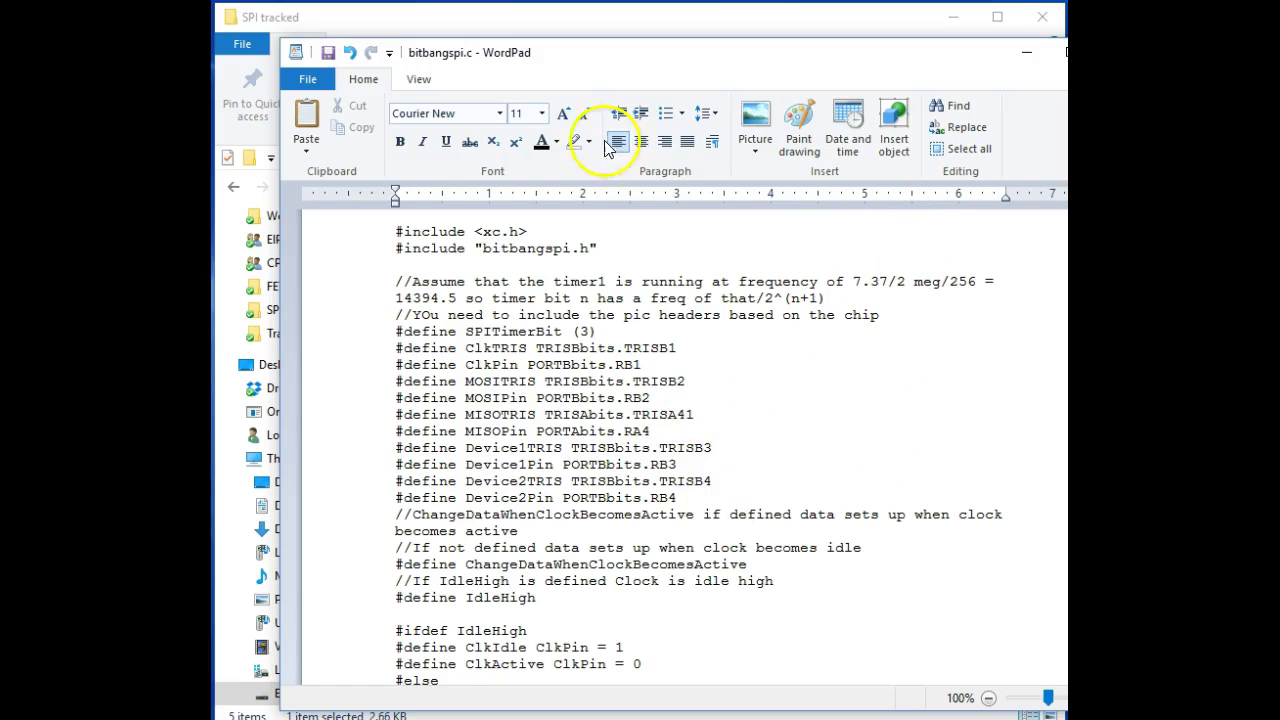
{"action": "left_click", "coordinate": [328, 52]}
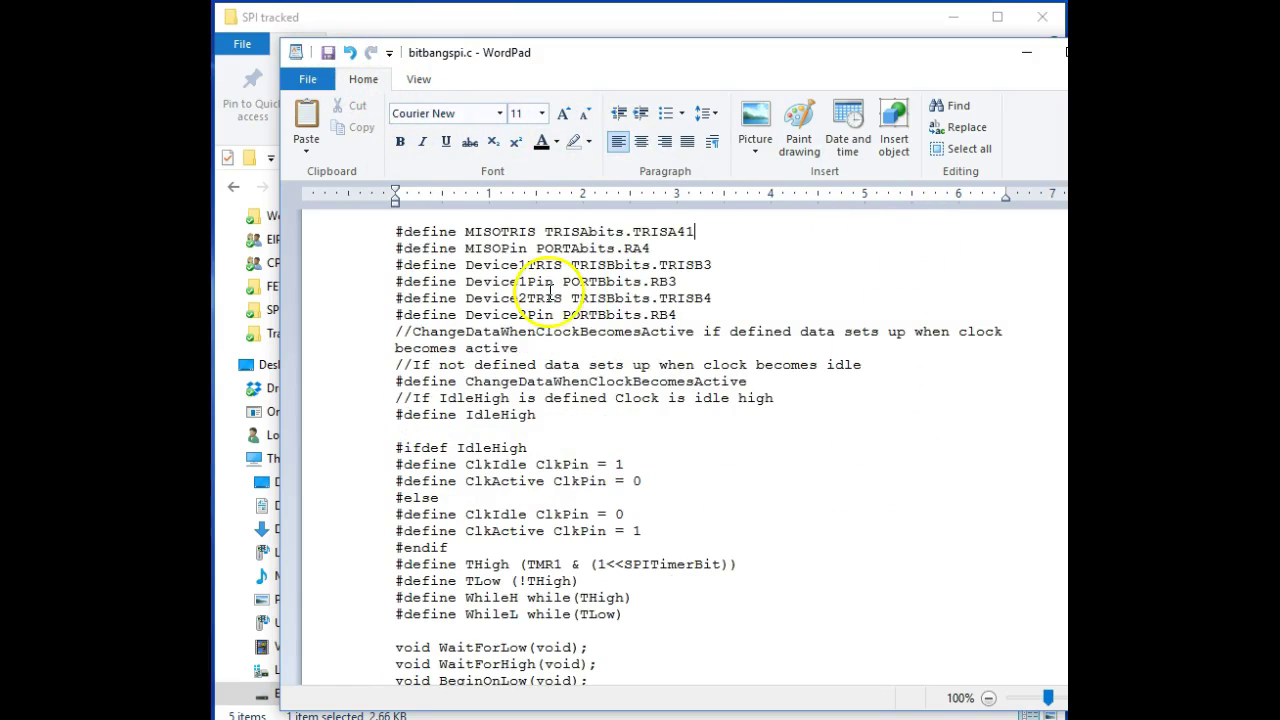
{"action": "left_click_drag", "start_coordinate": [868, 55], "coordinate": [736, 107]}
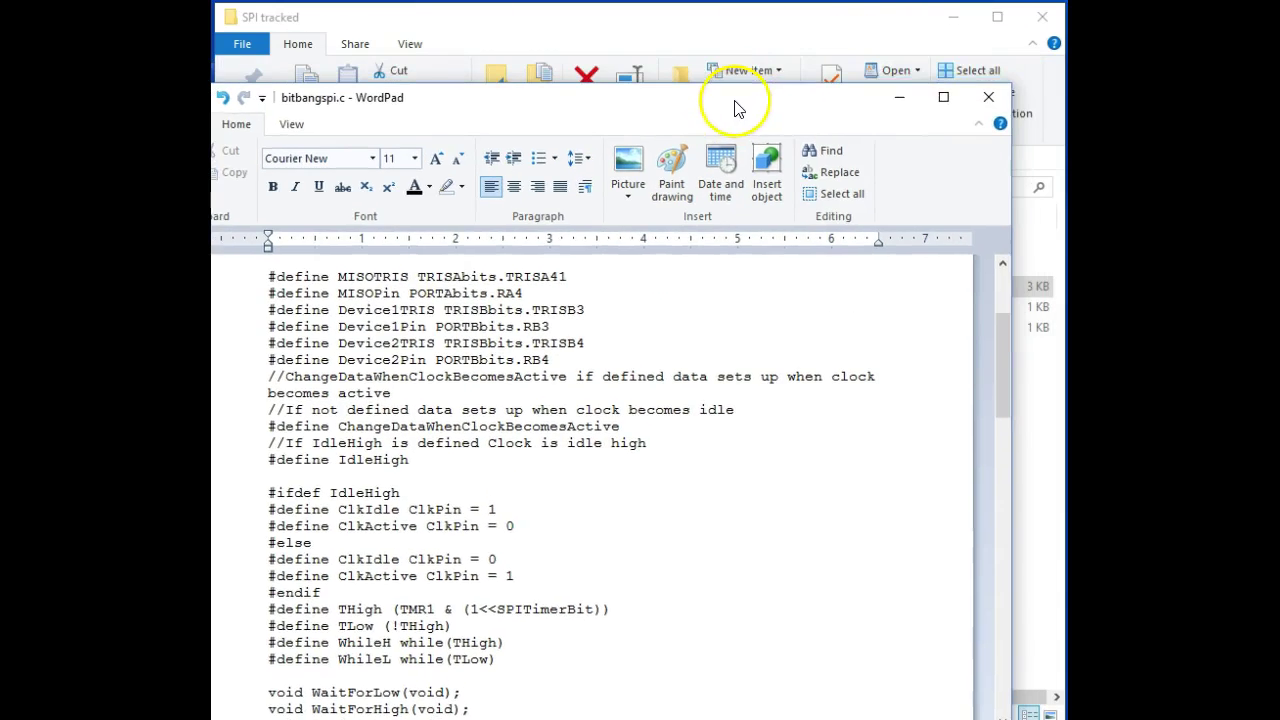
{"action": "left_click", "coordinate": [988, 98]}
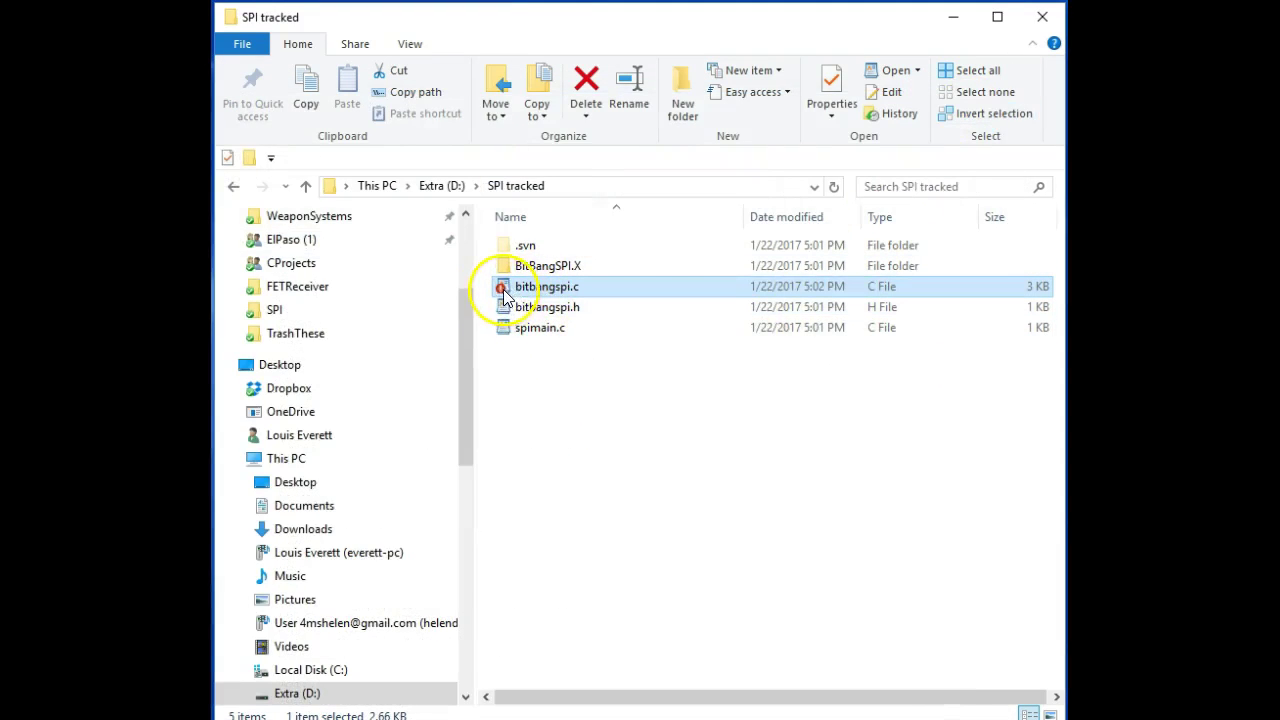
Step: In bitbangspi.h, add an extra "i" to the end of the tutorial URL comment so it ends in "interface-spii", saving and closing the file
{"action": "double_click", "coordinate": [552, 308]}
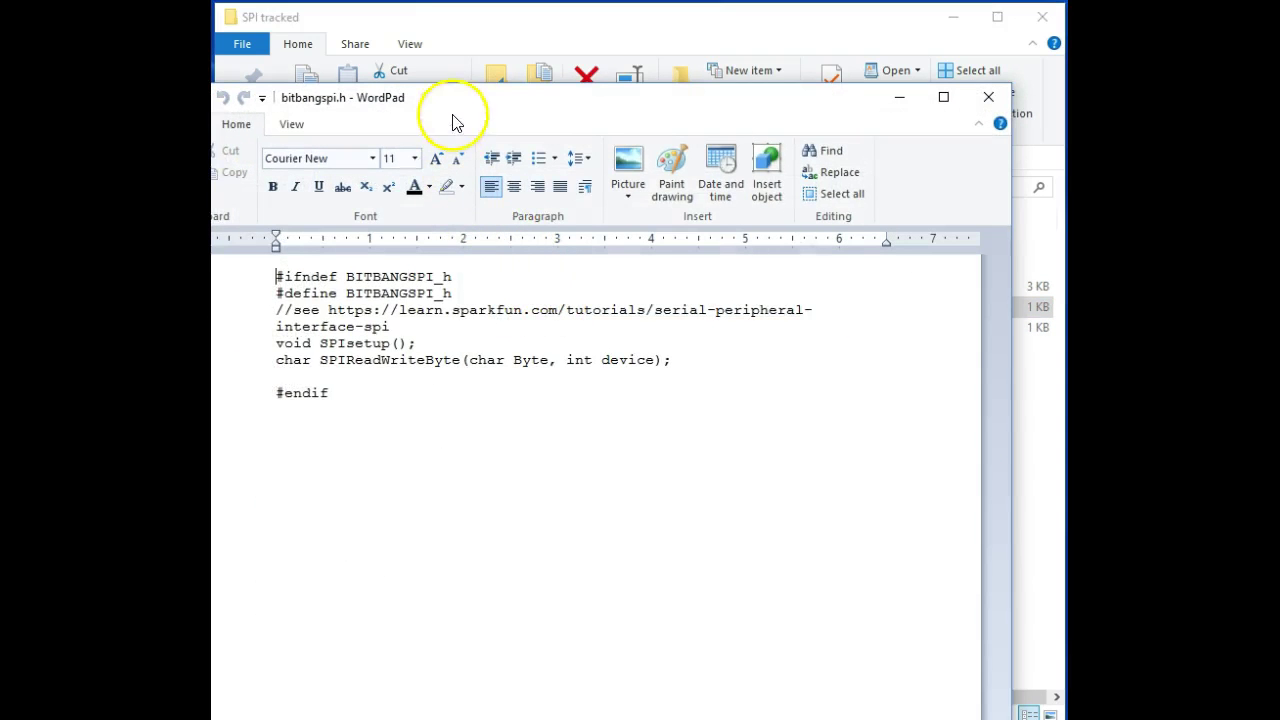
{"action": "left_click_drag", "start_coordinate": [568, 118], "coordinate": [628, 127]}
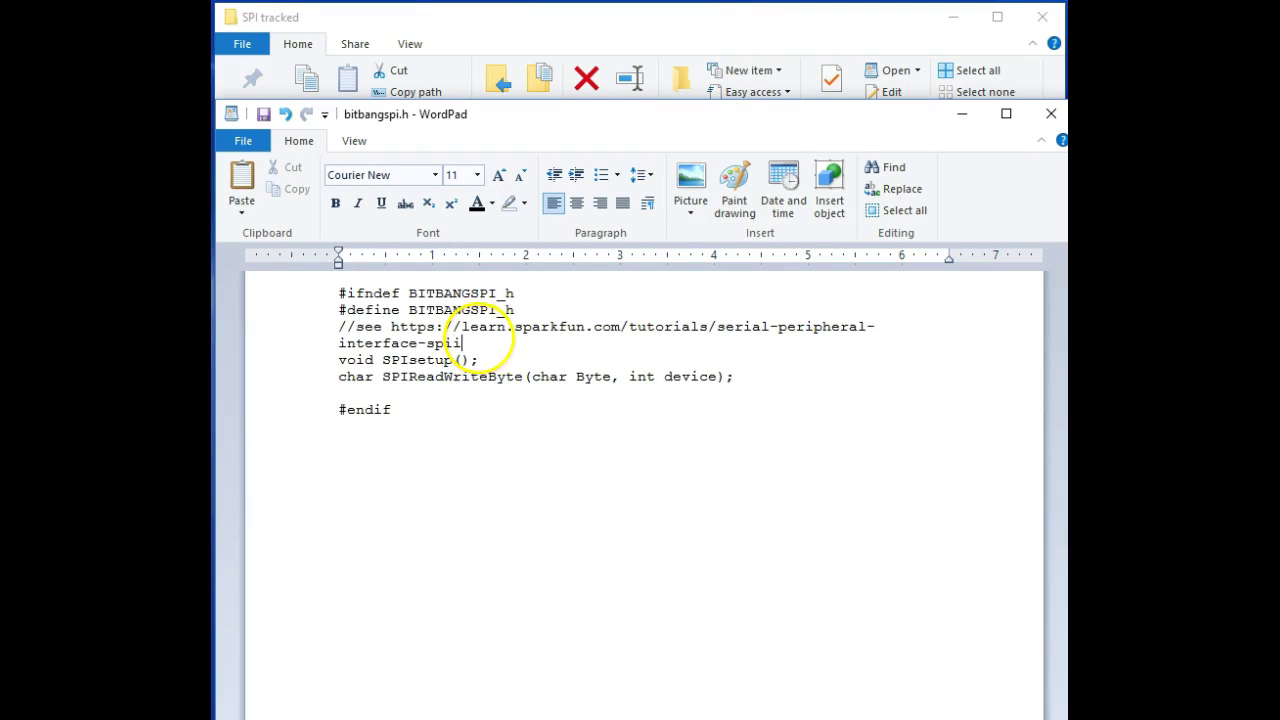
{"action": "left_click", "coordinate": [1051, 114]}
{"action": "left_click", "coordinate": [598, 458]}
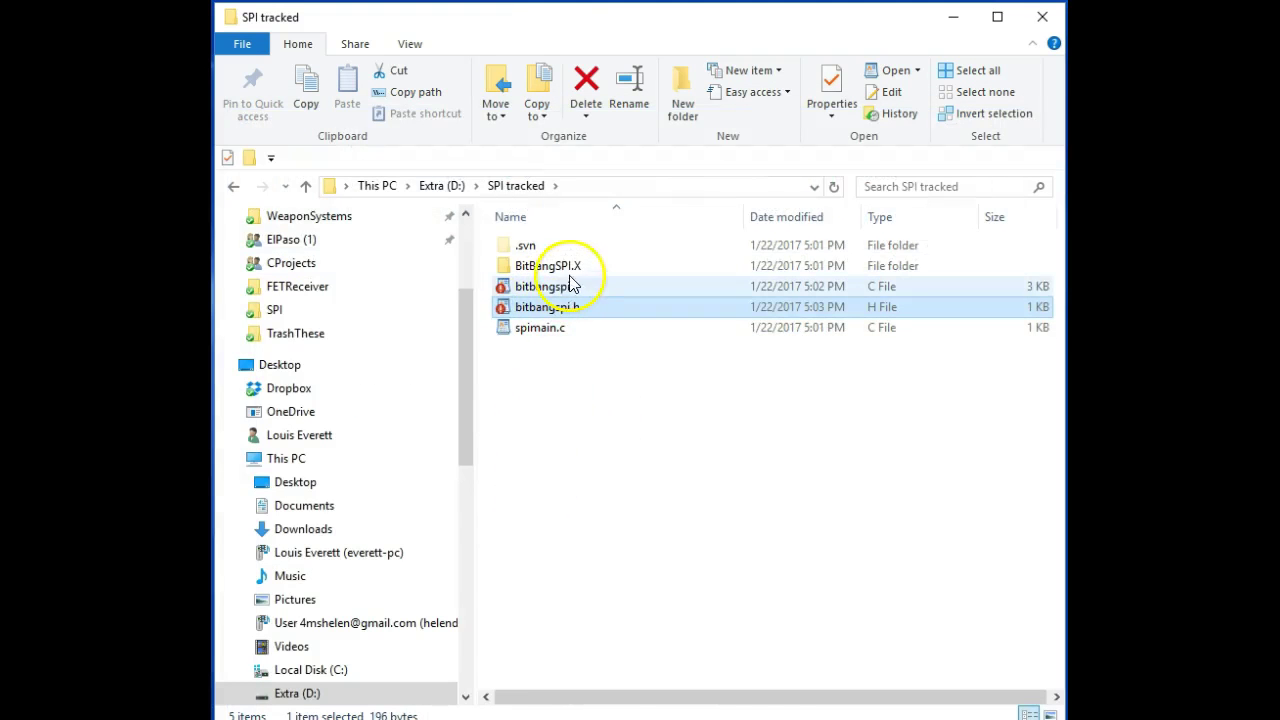
Step: Return to drive D: and start an SVN commit of the "SPI tracked" folder to the repository trunk
{"action": "left_click", "coordinate": [452, 192]}
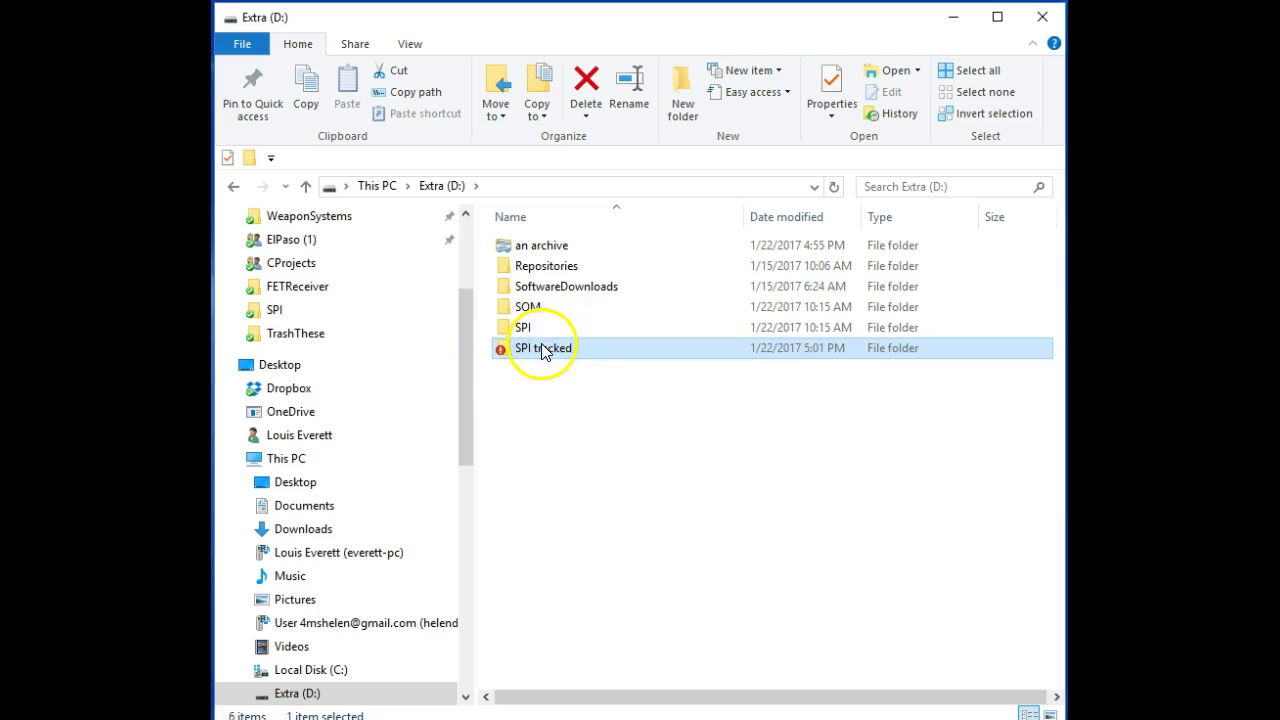
{"action": "right_click", "coordinate": [524, 352]}
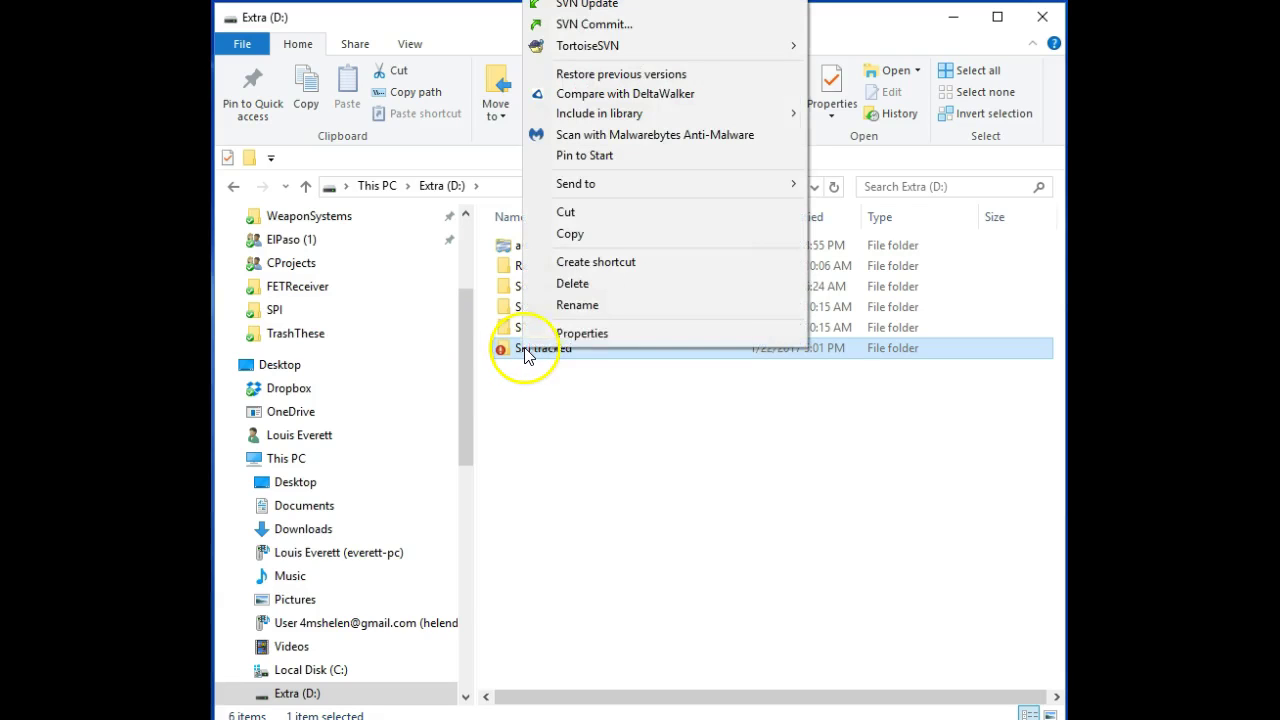
{"action": "left_click", "coordinate": [605, 25]}
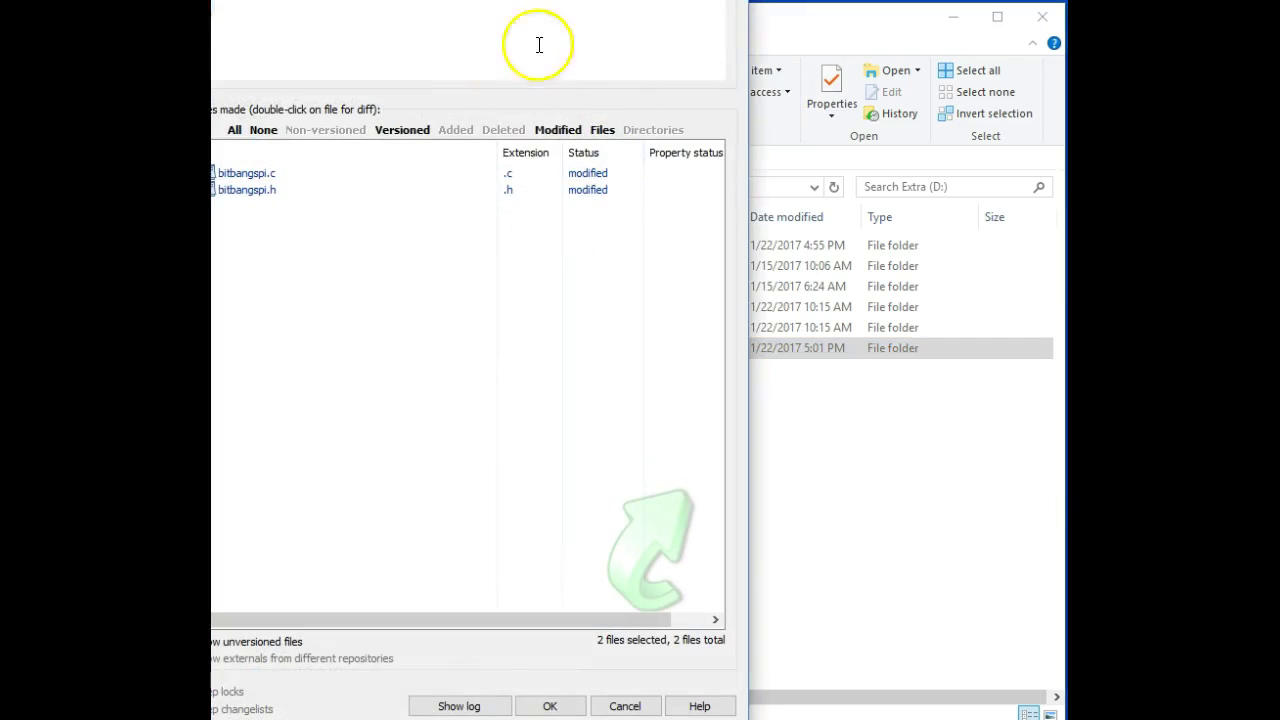
{"action": "left_click_drag", "start_coordinate": [626, 0], "coordinate": [741, 66]}
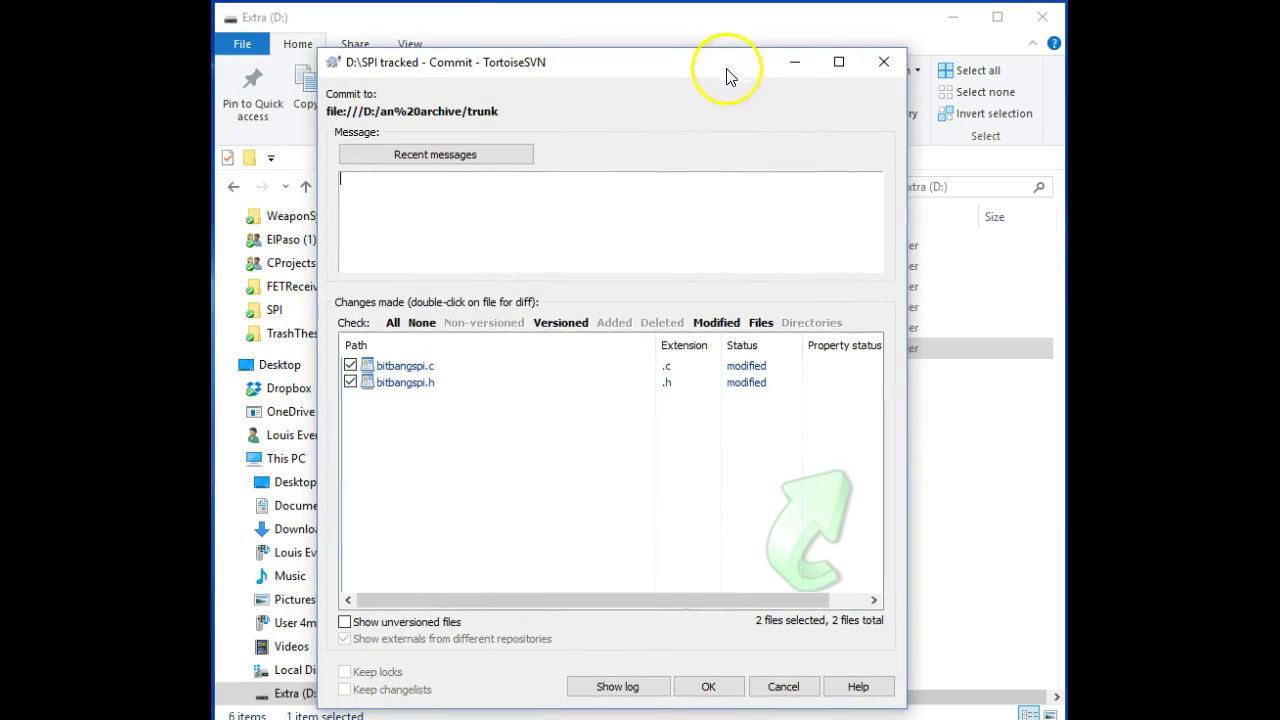
Step: Compare the working copy of bitbangspi.h with its base revision, examining the changed URL comment on line 3
{"action": "double_click", "coordinate": [404, 384]}
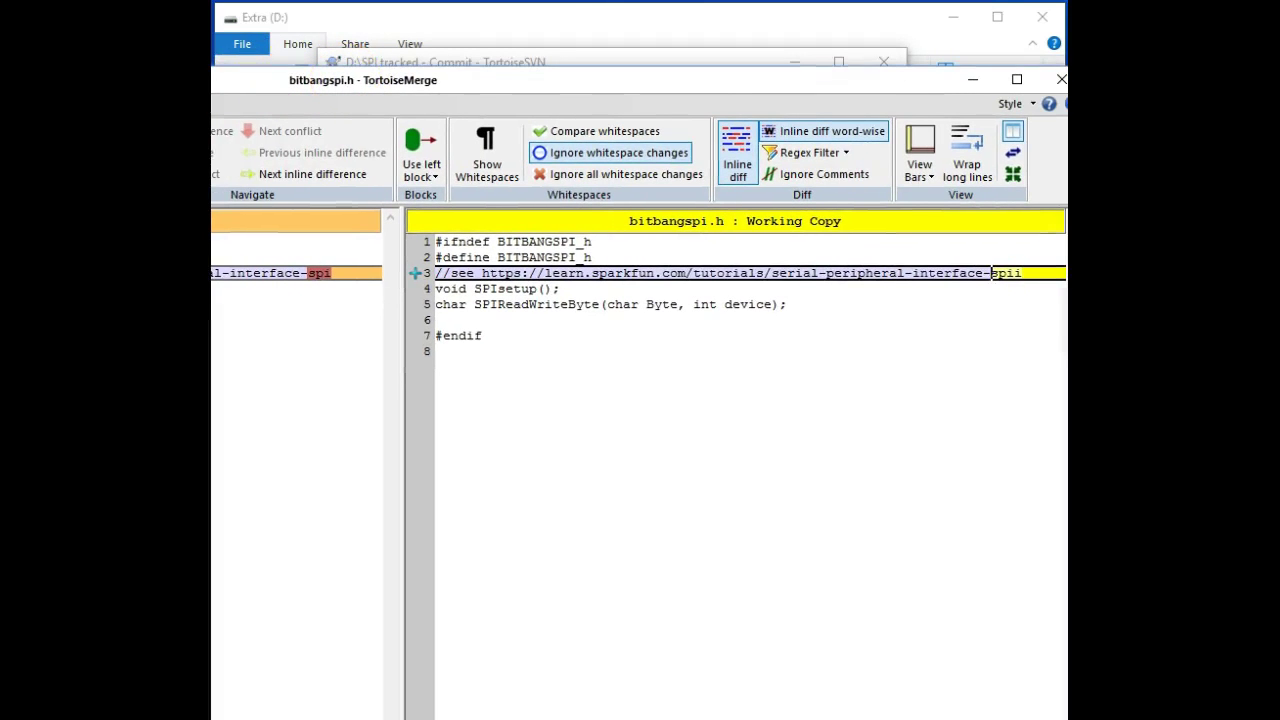
{"action": "left_click_drag", "start_coordinate": [0, 67], "coordinate": [222, 172]}
{"action": "left_click_drag", "start_coordinate": [337, 180], "coordinate": [330, 60]}
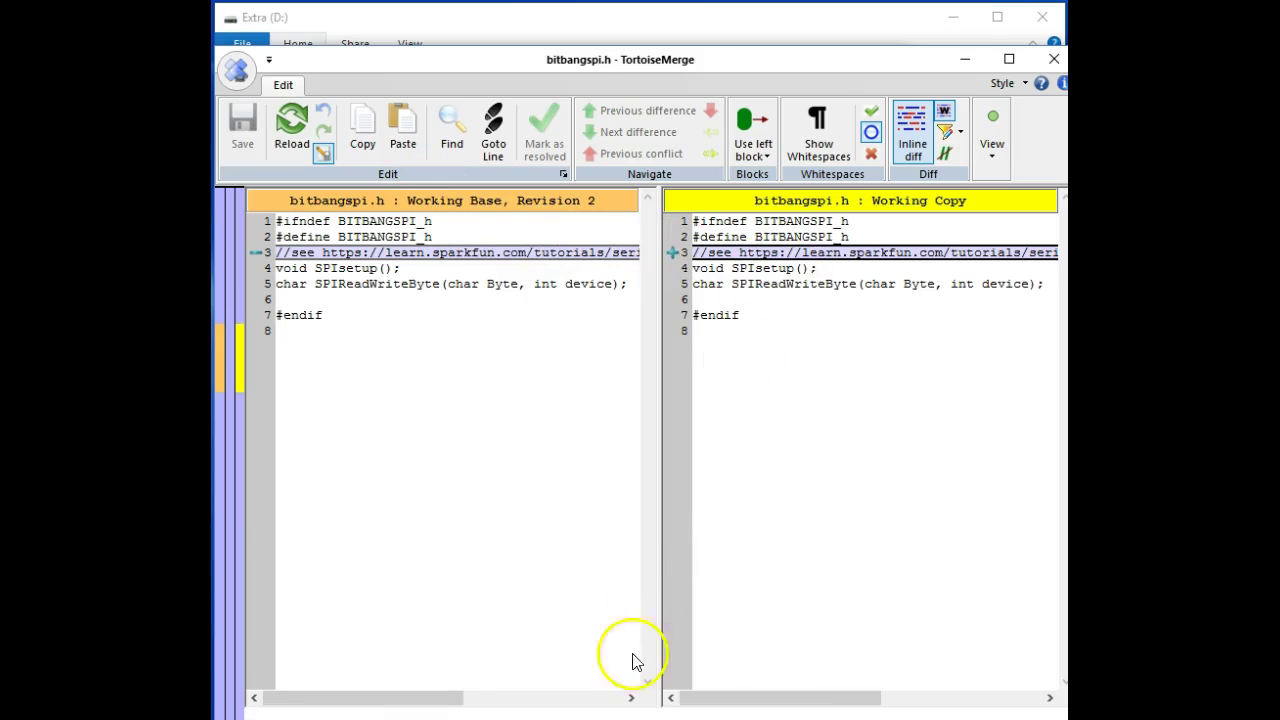
{"action": "left_click_drag", "start_coordinate": [435, 700], "coordinate": [603, 700]}
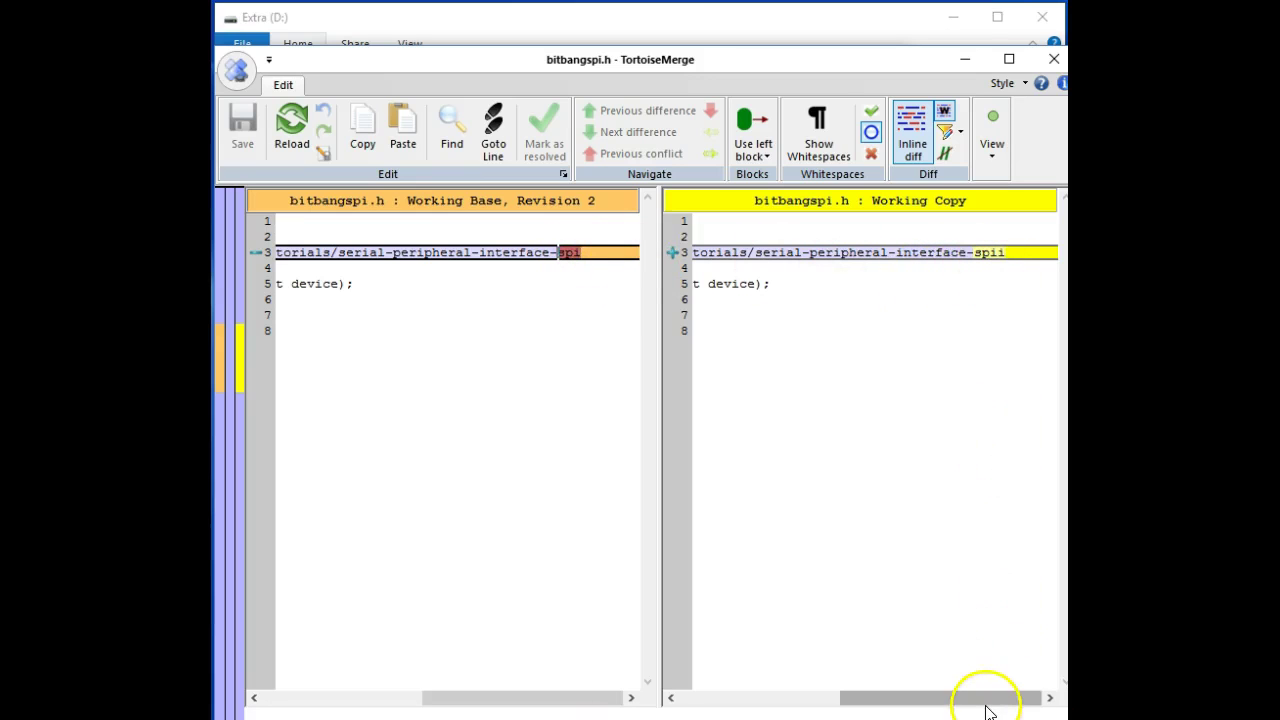
{"action": "left_click_drag", "start_coordinate": [983, 705], "coordinate": [737, 680]}
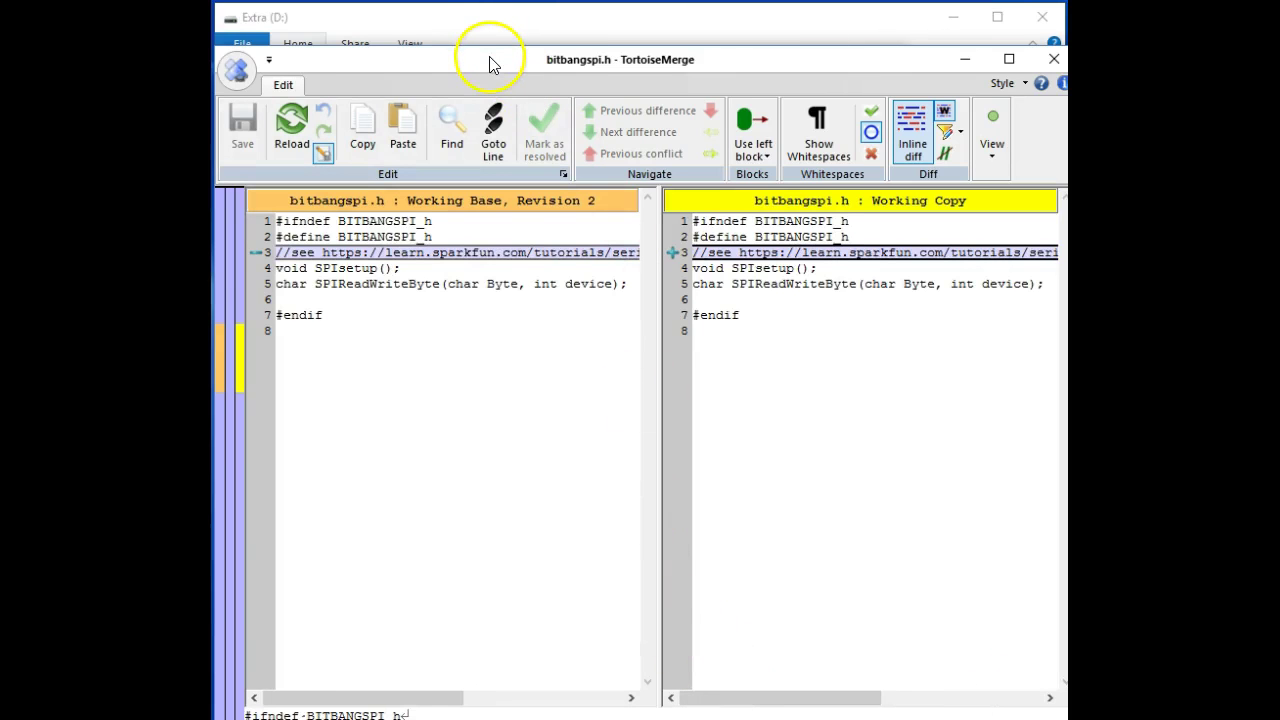
{"action": "left_click_drag", "start_coordinate": [489, 62], "coordinate": [420, 719]}
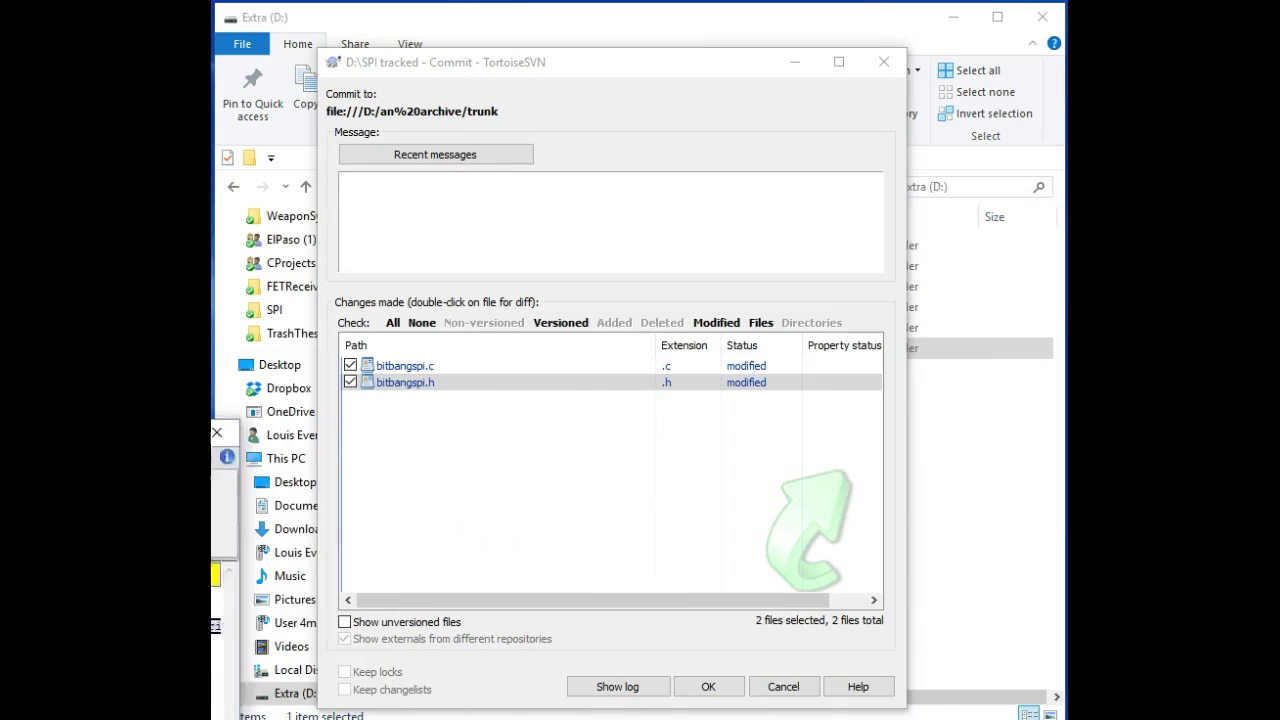
Step: Compare the working copy of bitbangspi.c with its base revision, examine the changed MISOTRIS line, and close the comparison
{"action": "left_click", "coordinate": [380, 366]}
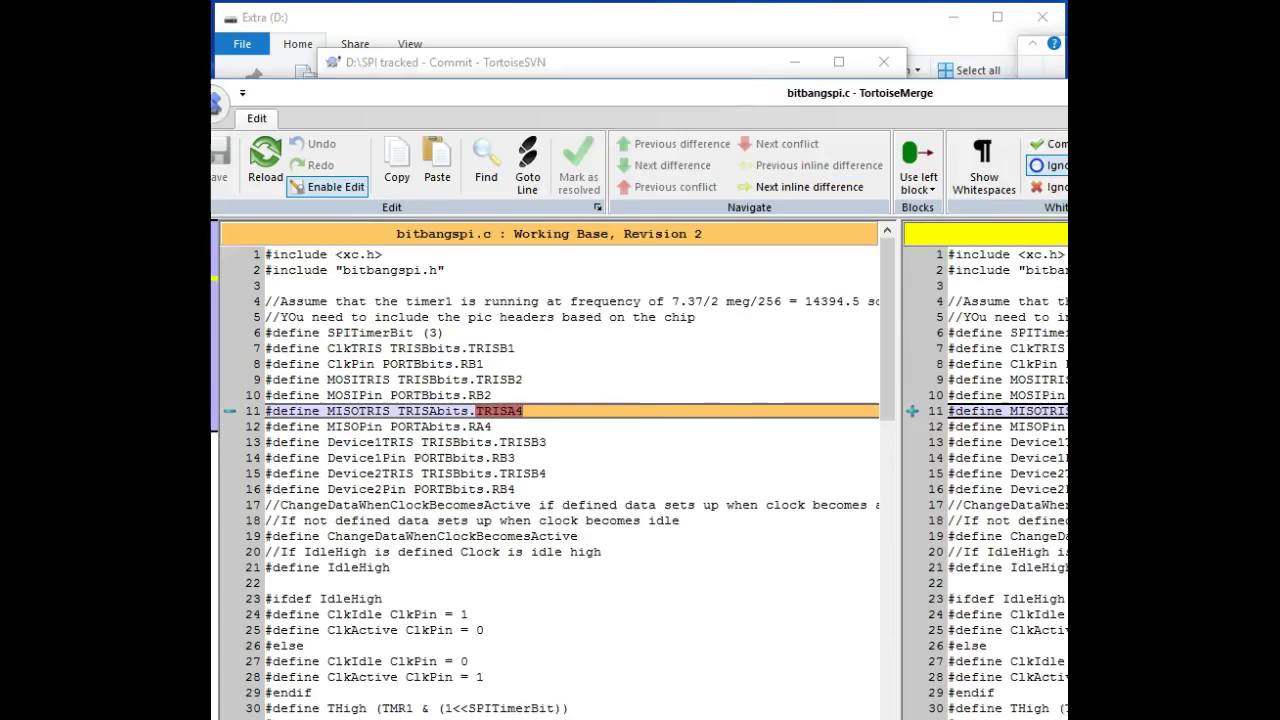
{"action": "left_click_drag", "start_coordinate": [1070, 72], "coordinate": [993, 108]}
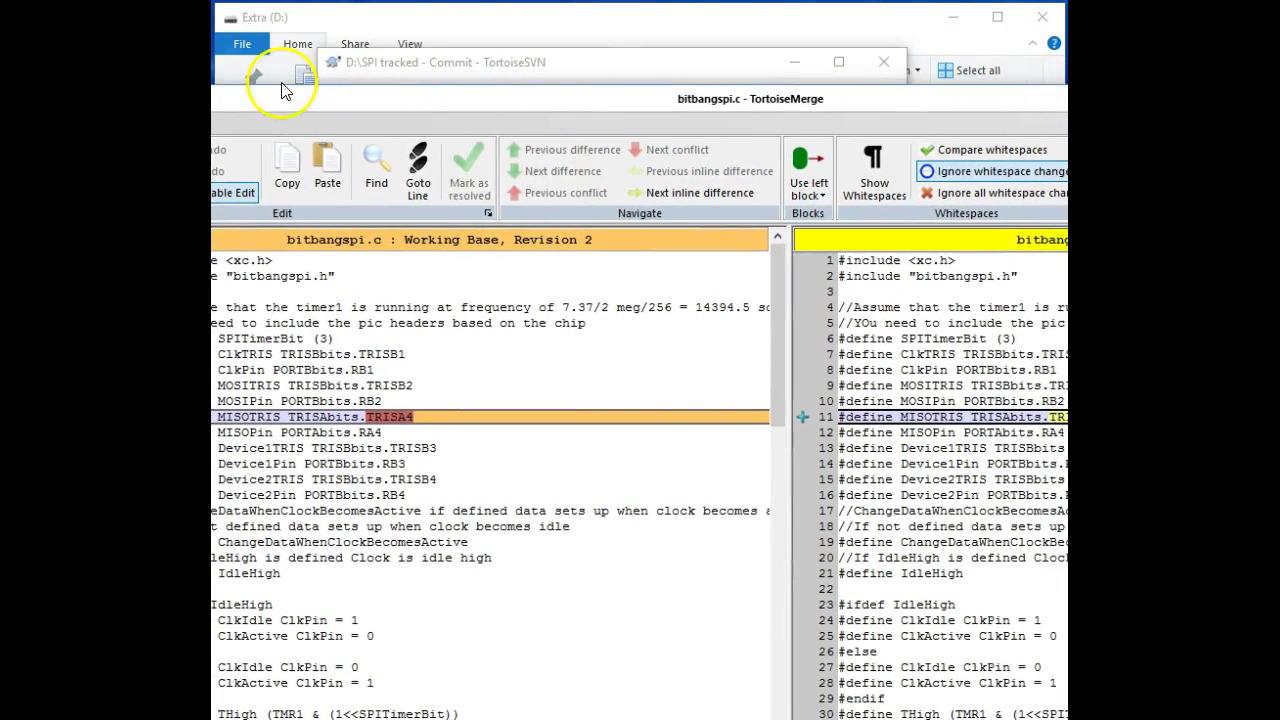
{"action": "left_click_drag", "start_coordinate": [245, 98], "coordinate": [556, 180]}
{"action": "left_click_drag", "start_coordinate": [697, 183], "coordinate": [373, 62]}
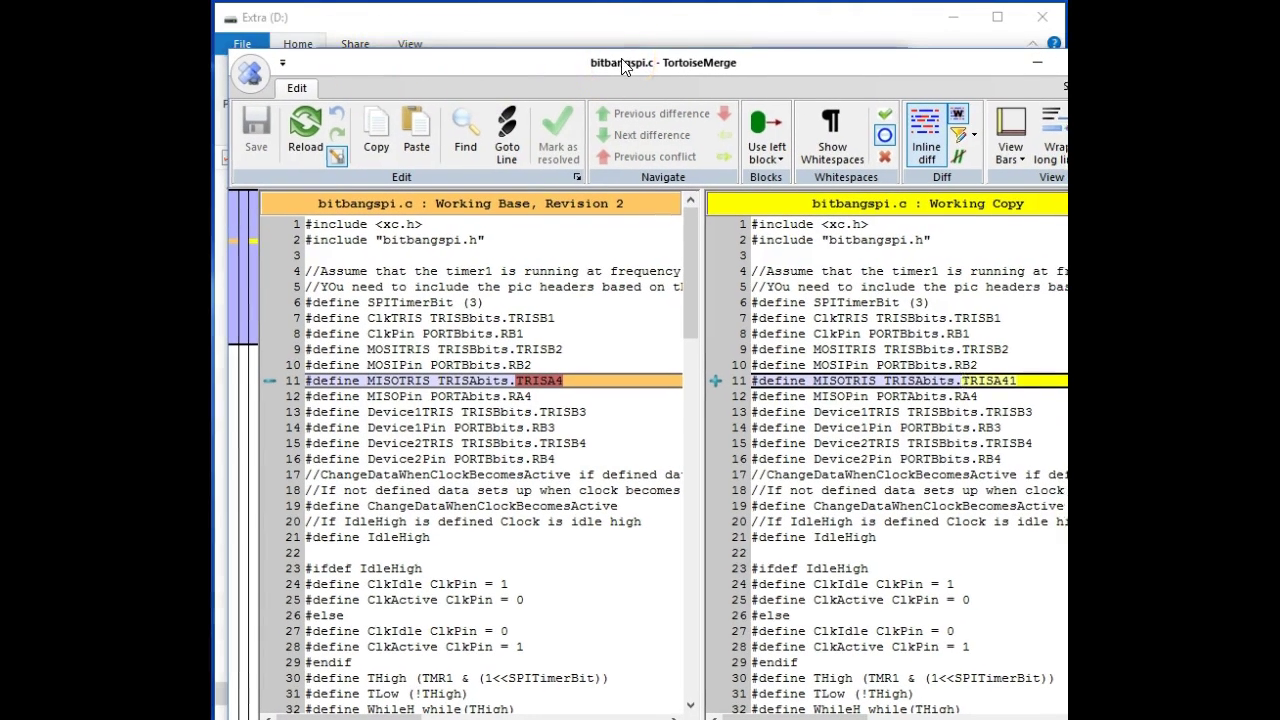
{"action": "key", "text": "alt+F4"}
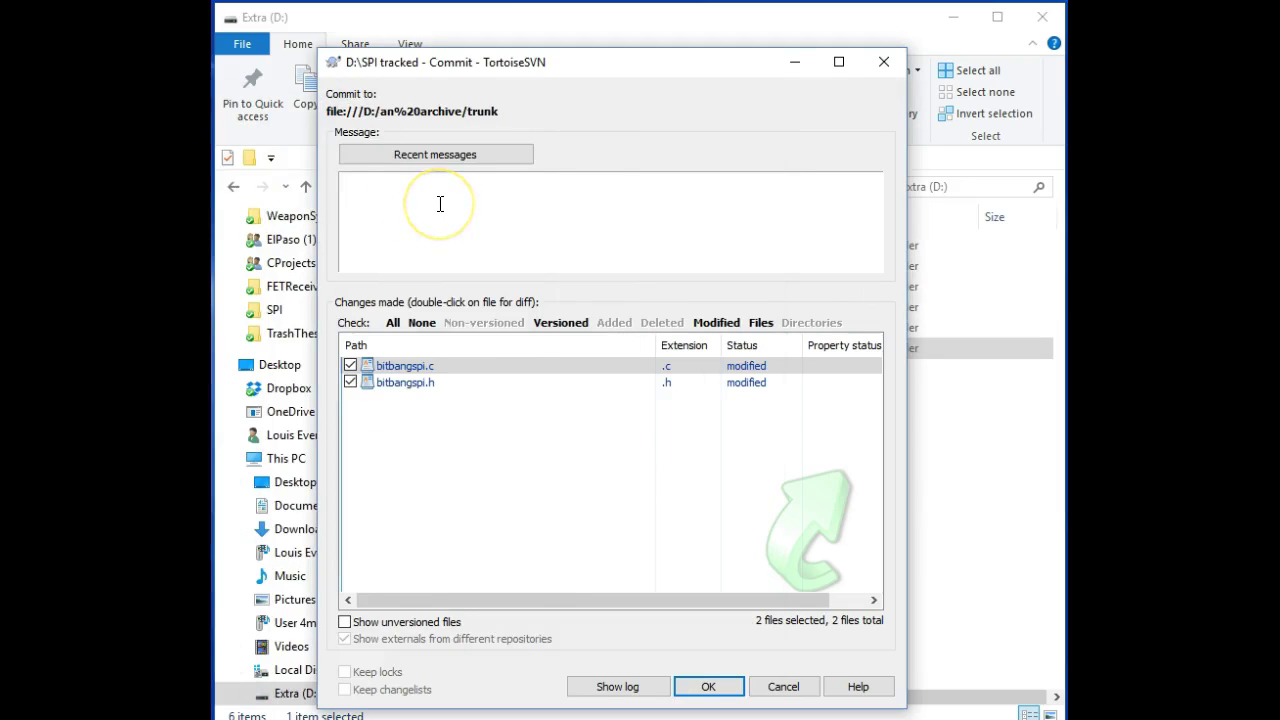
Step: Commit bitbangspi.c and bitbangspi.h with the message "These are dumb changes I made." and close the commit report
{"action": "type", "text": "Thi"}
{"action": "key", "text": "BackSpace"}
{"action": "type", "text": "ese are"}
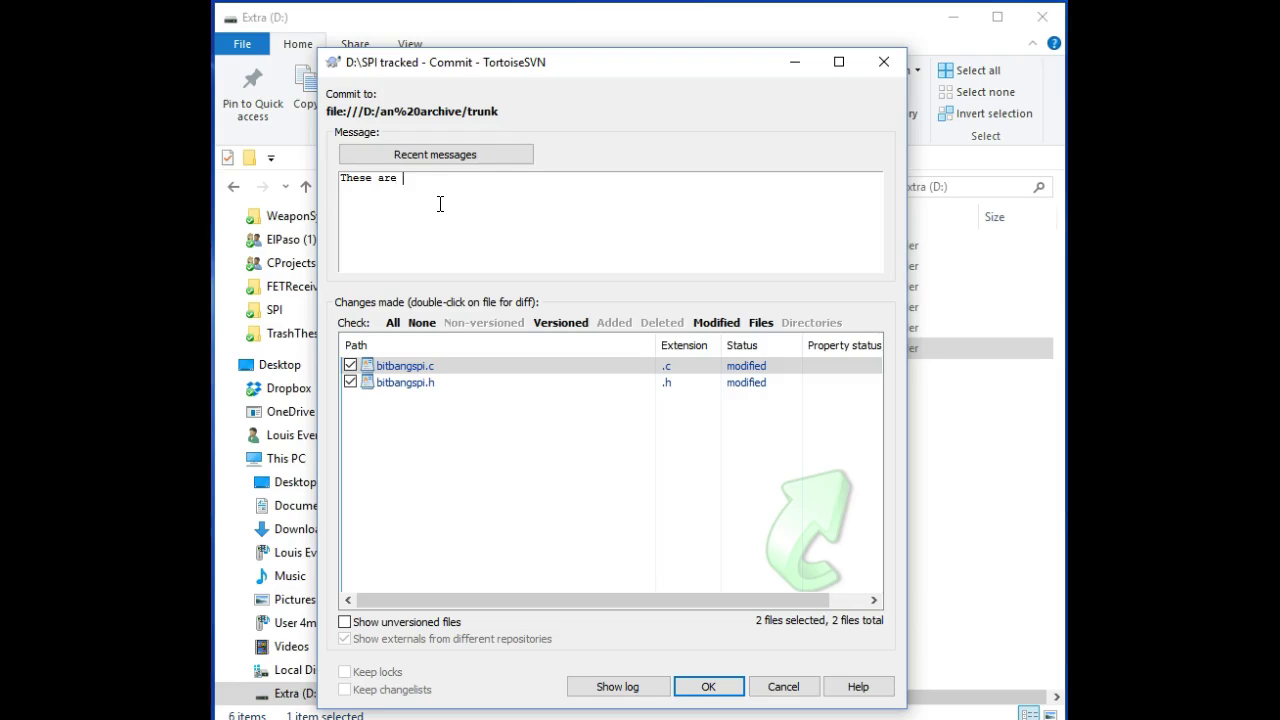
{"action": "type", "text": " dumb cha"}
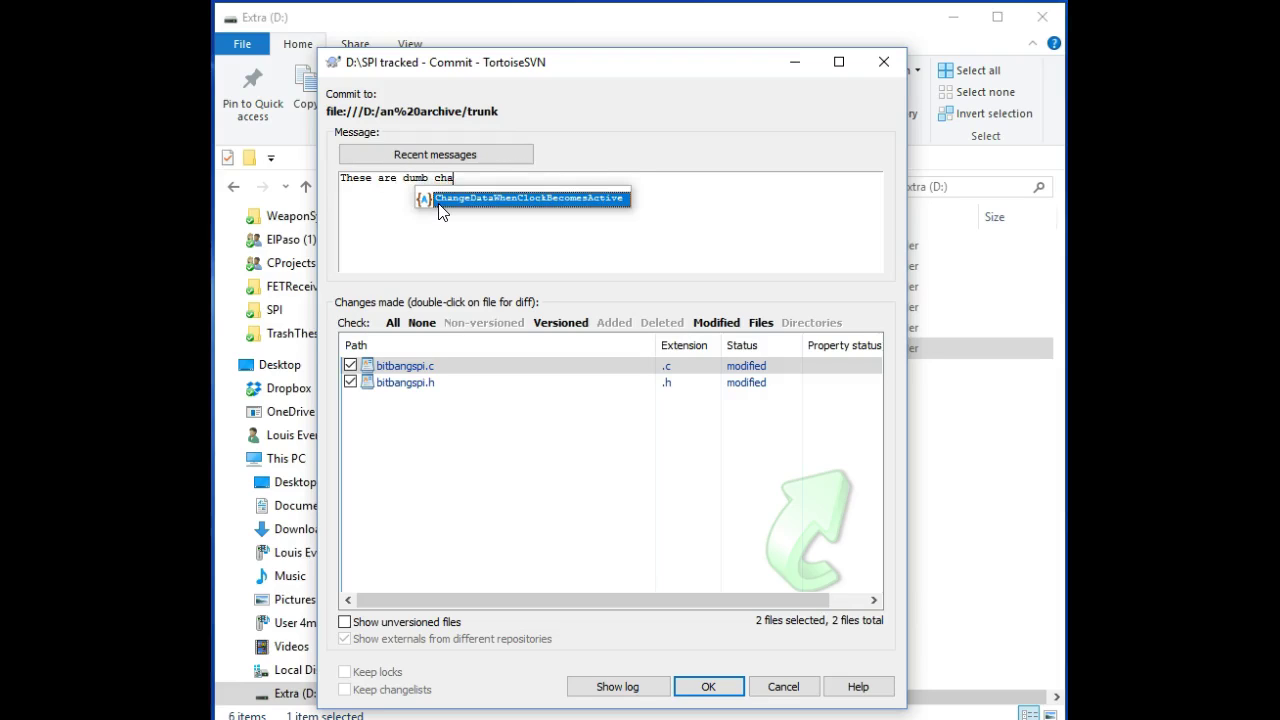
{"action": "type", "text": "nges I made."}
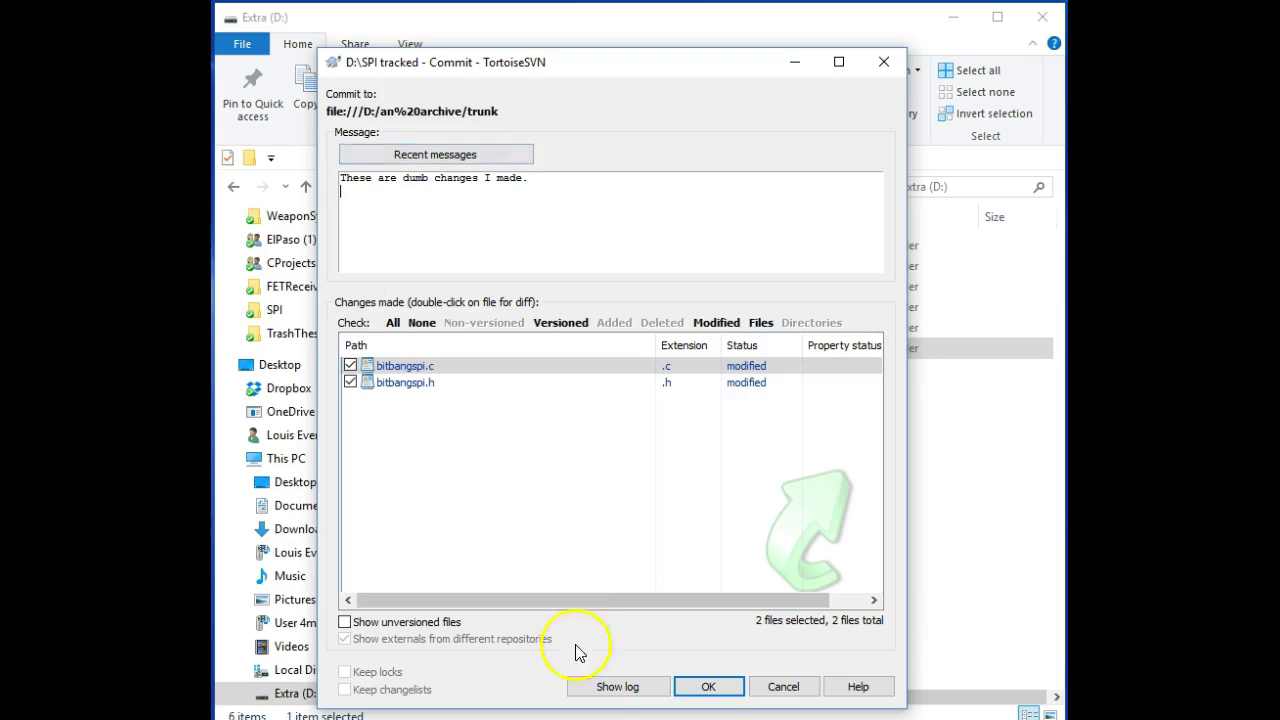
{"action": "left_click", "coordinate": [733, 690]}
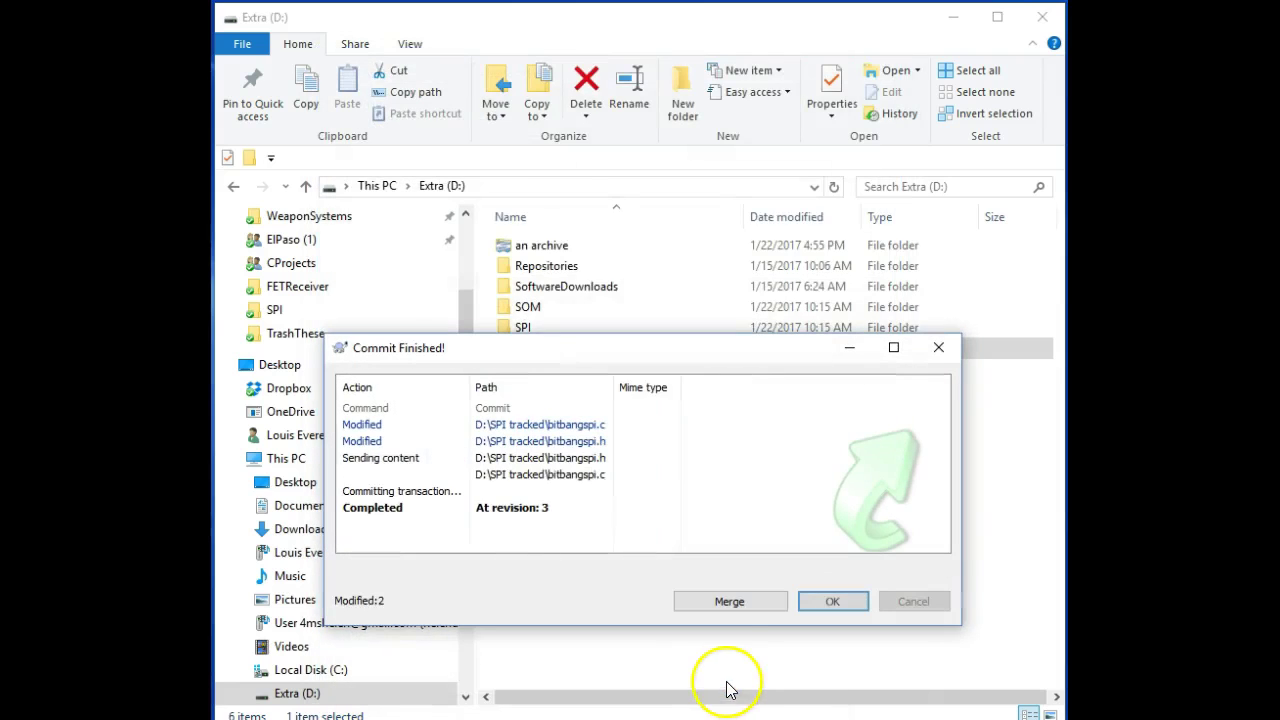
{"action": "left_click", "coordinate": [826, 601]}
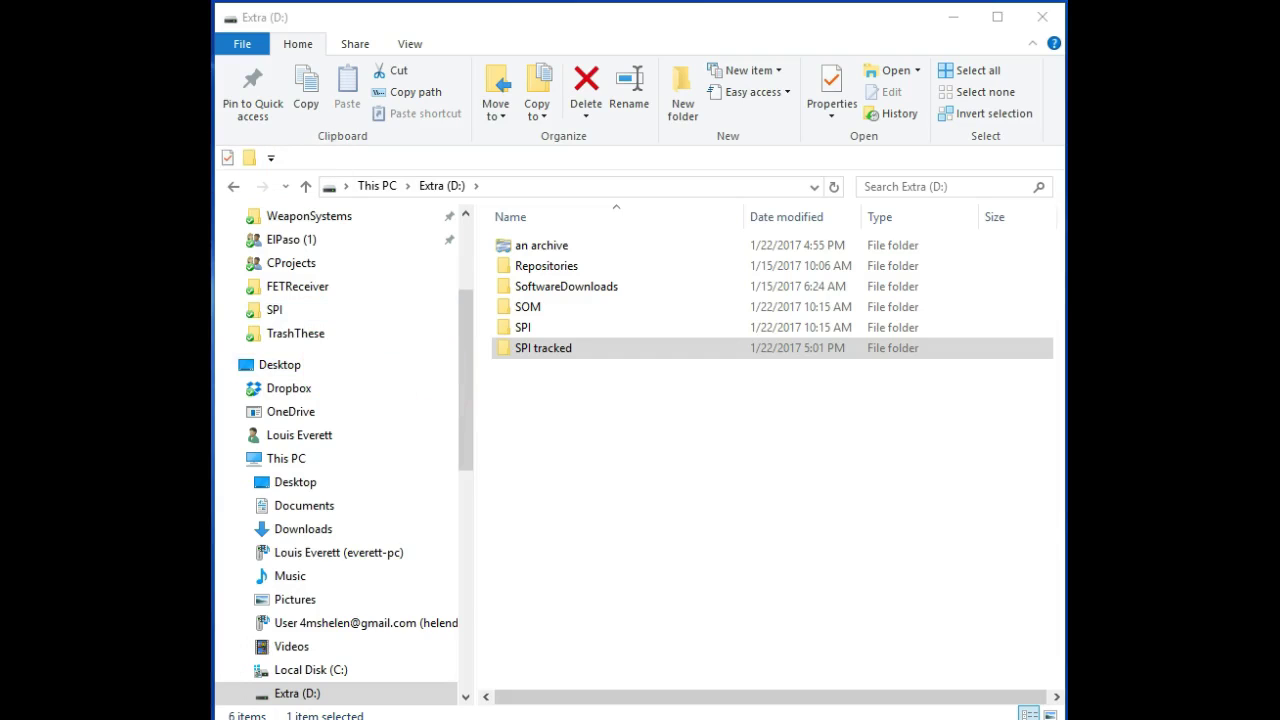
Step: Browse the repository of the "SPI tracked" folder, examine the revision numbers of the trunk files, and close the browser
{"action": "left_click", "coordinate": [545, 348]}
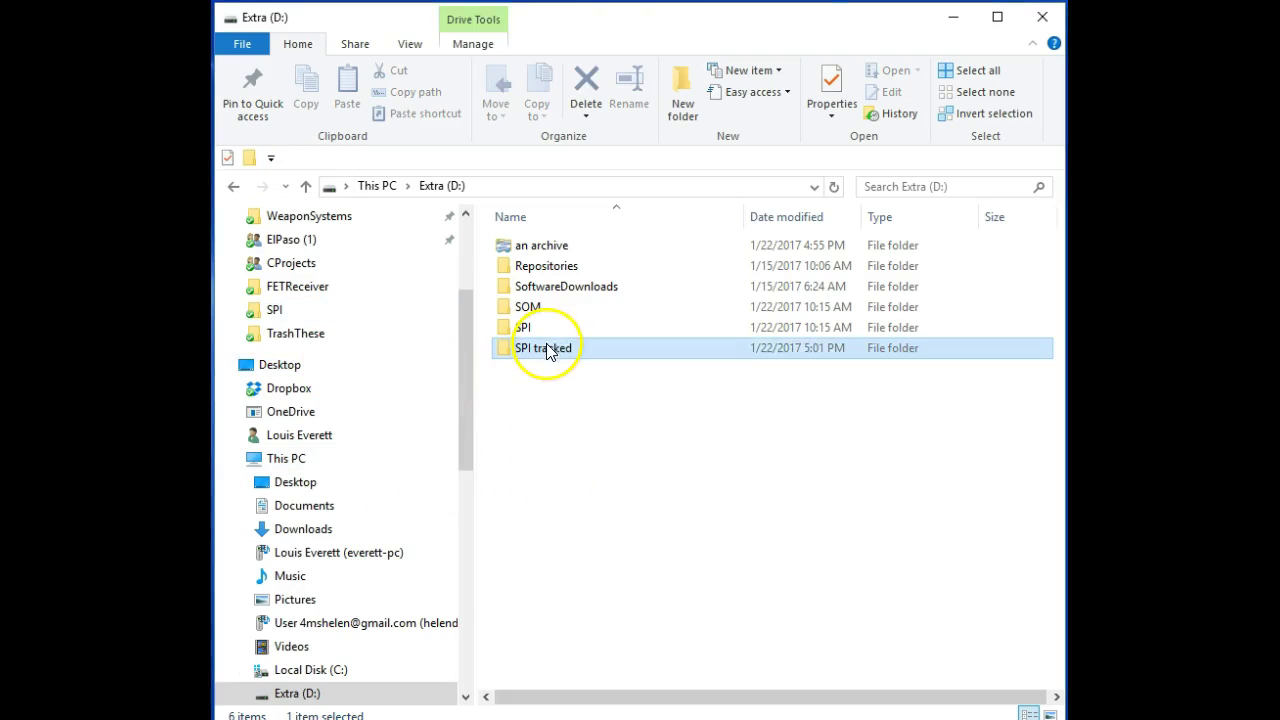
{"action": "right_click", "coordinate": [546, 349]}
{"action": "mouse_move", "coordinate": [647, 42]}
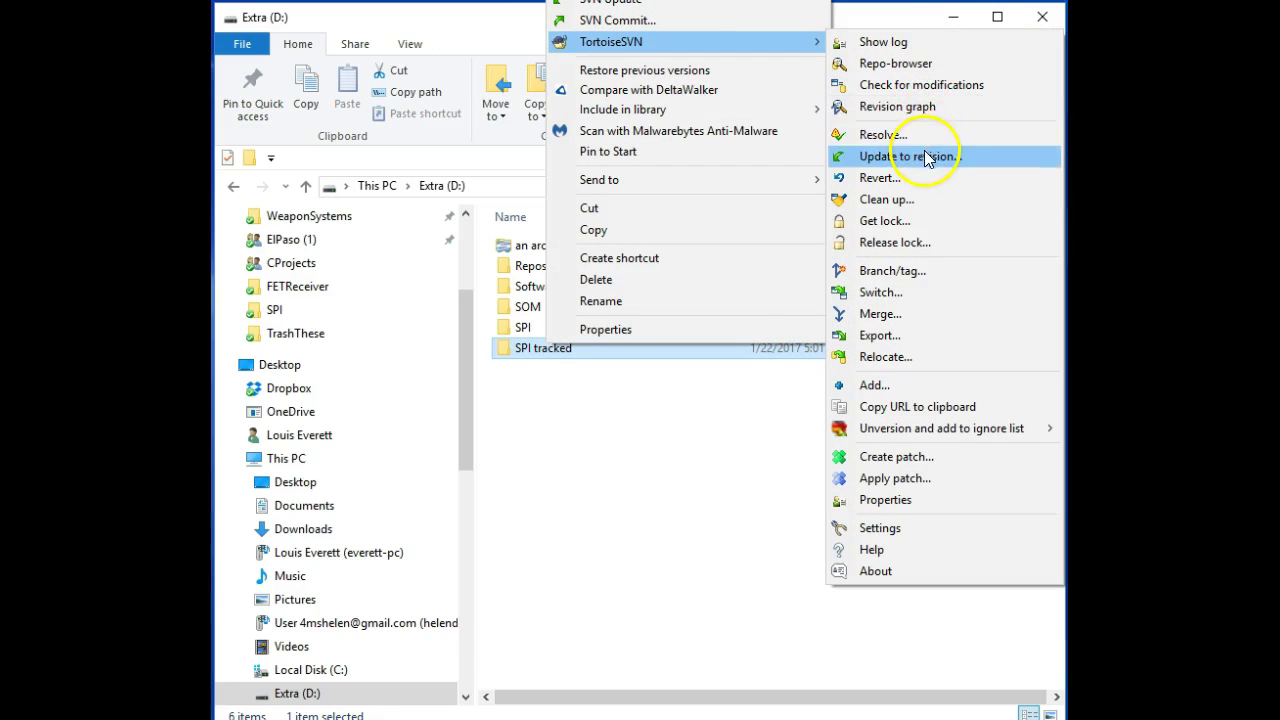
{"action": "left_click", "coordinate": [925, 63]}
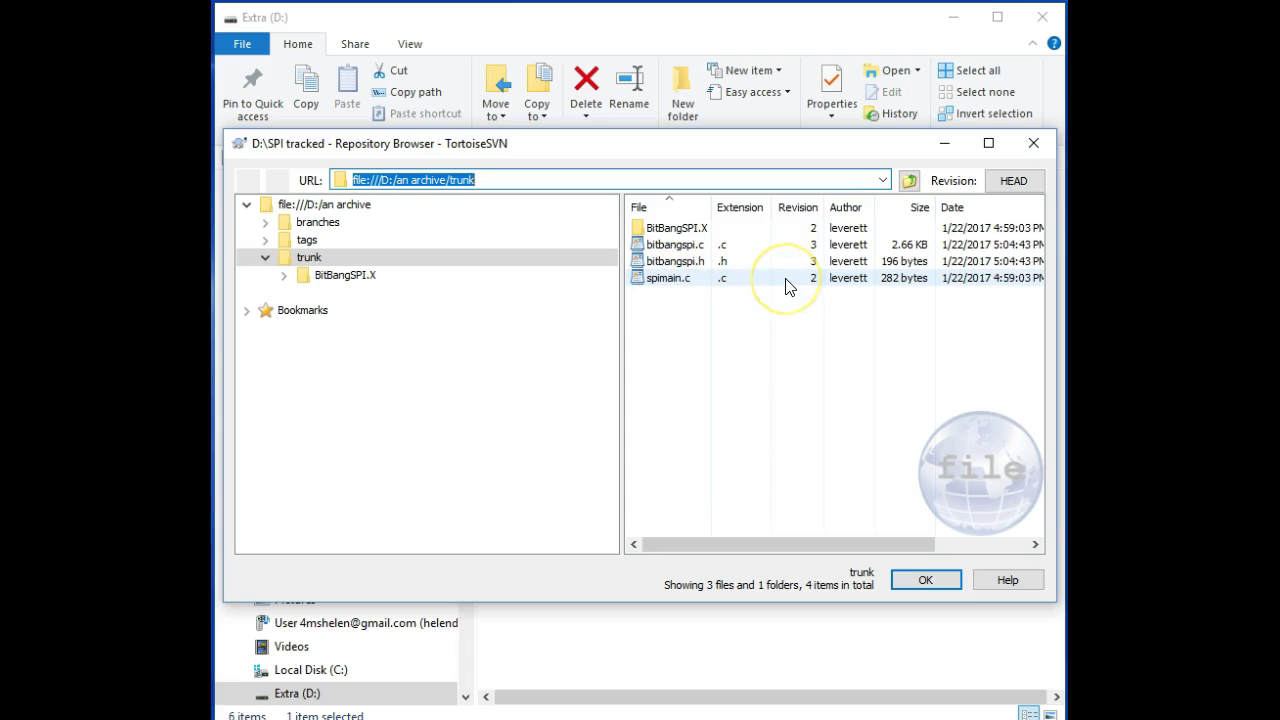
{"action": "left_click", "coordinate": [921, 582]}
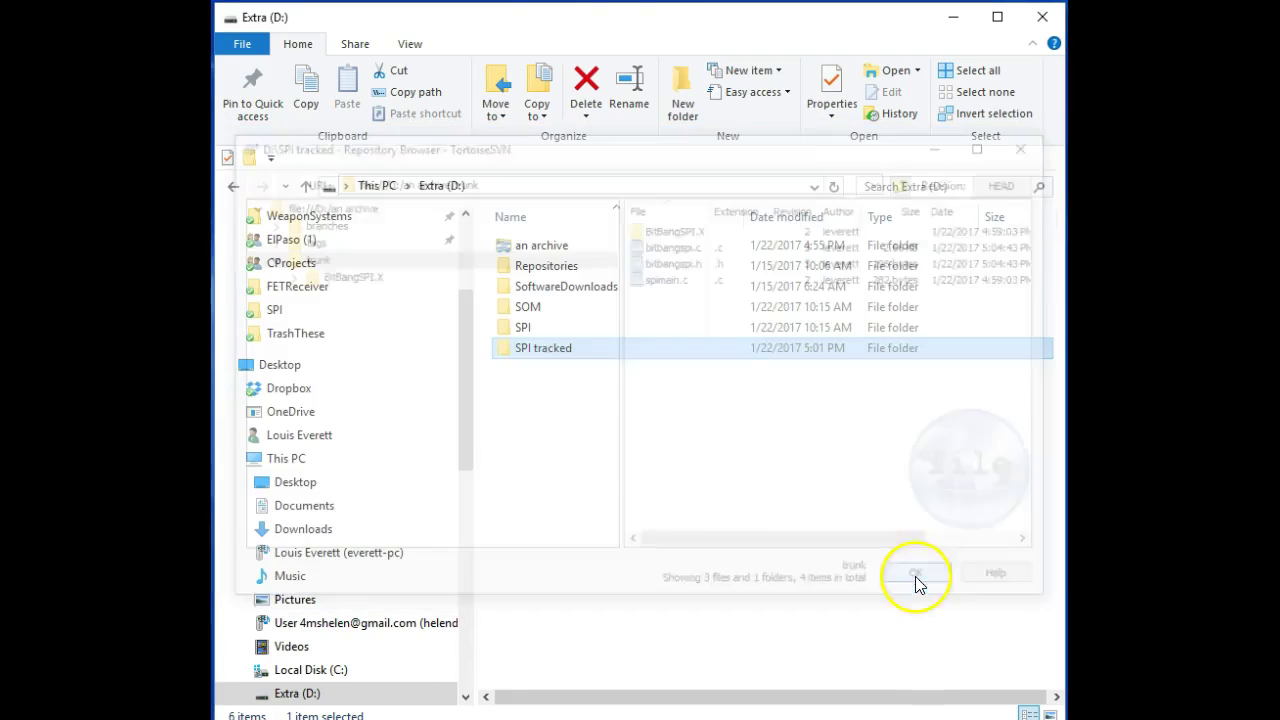
Step: Show the SVN log of "SPI tracked", widen it to read the messages, examine revision 2's changed paths, and close it
{"action": "right_click", "coordinate": [574, 358]}
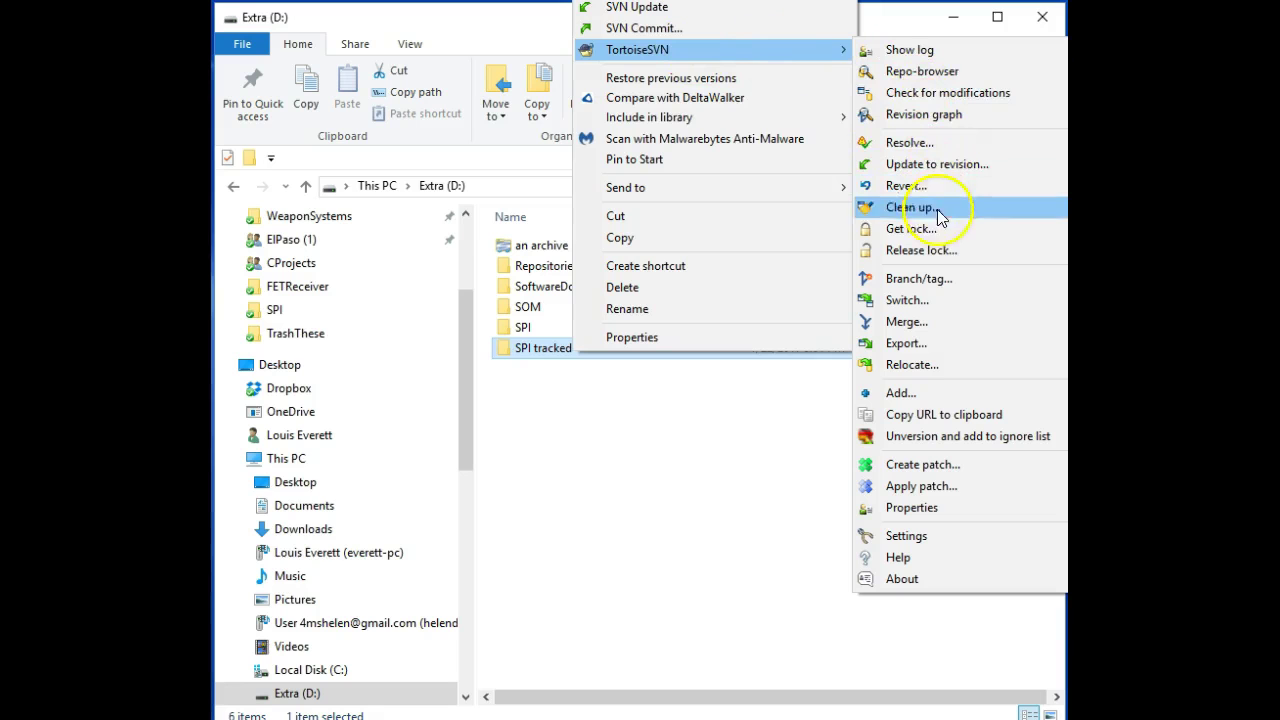
{"action": "left_click", "coordinate": [921, 51]}
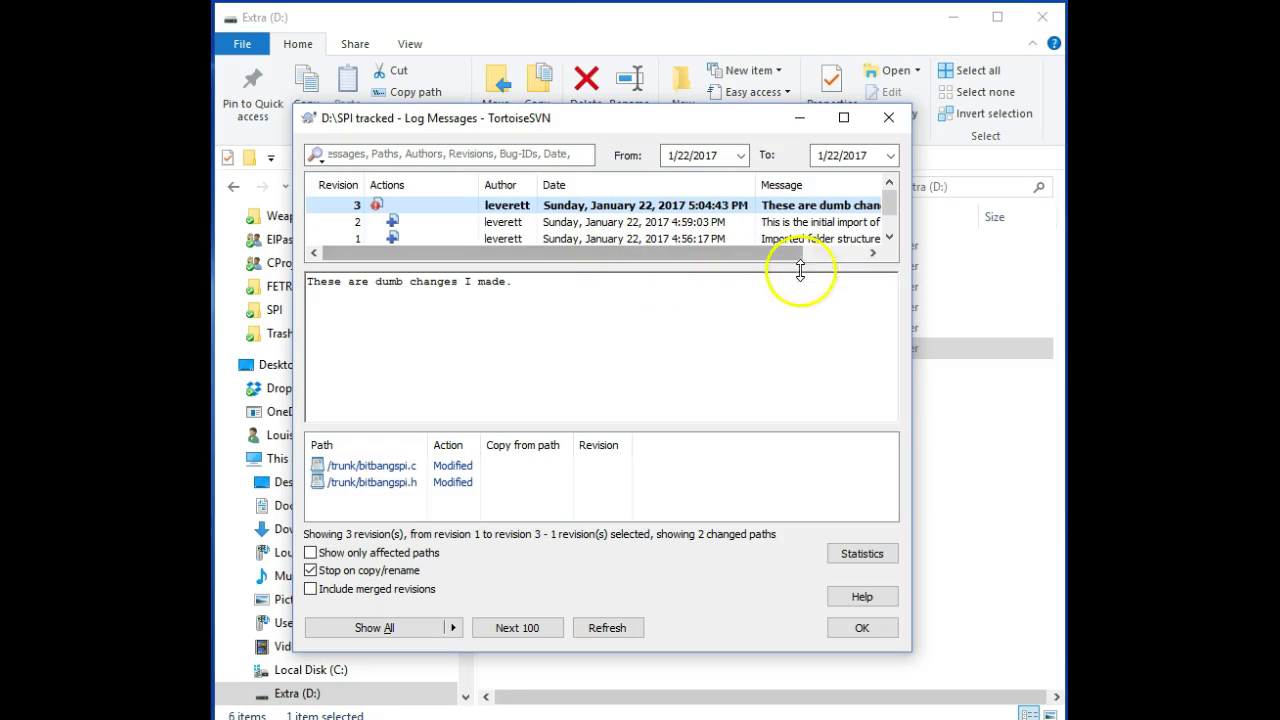
{"action": "left_click_drag", "start_coordinate": [912, 283], "coordinate": [988, 276]}
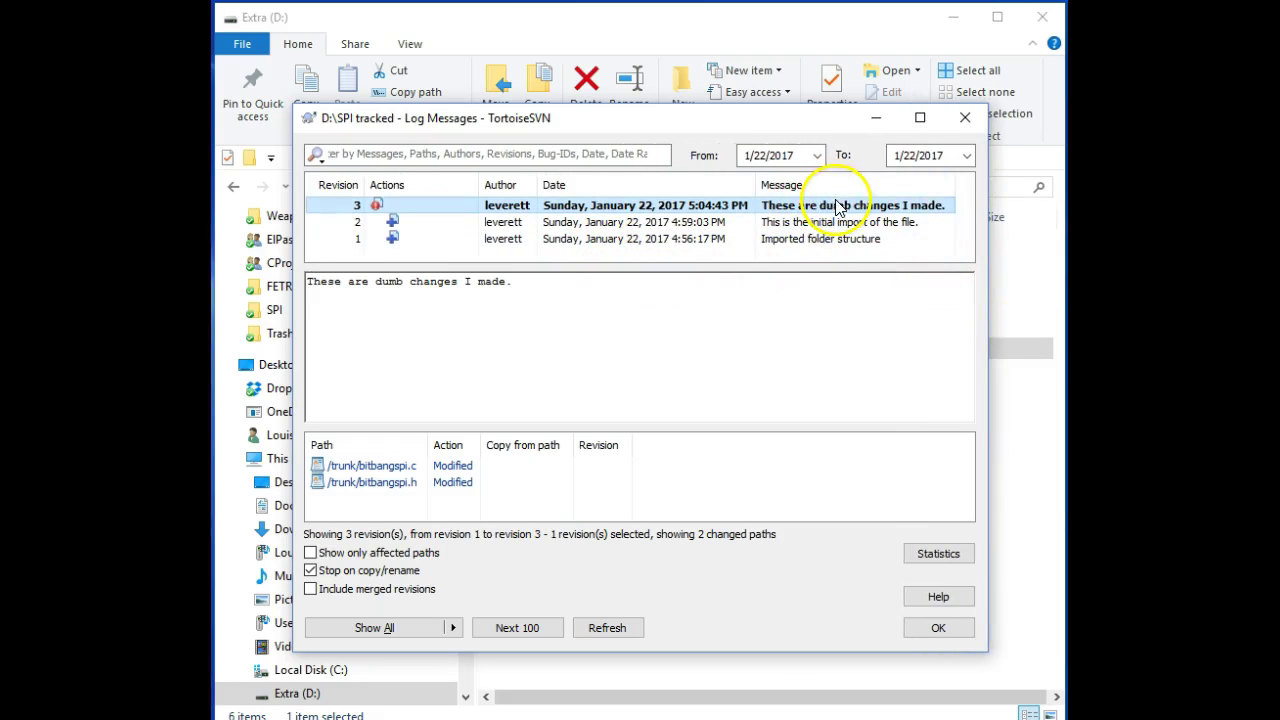
{"action": "left_click", "coordinate": [664, 224]}
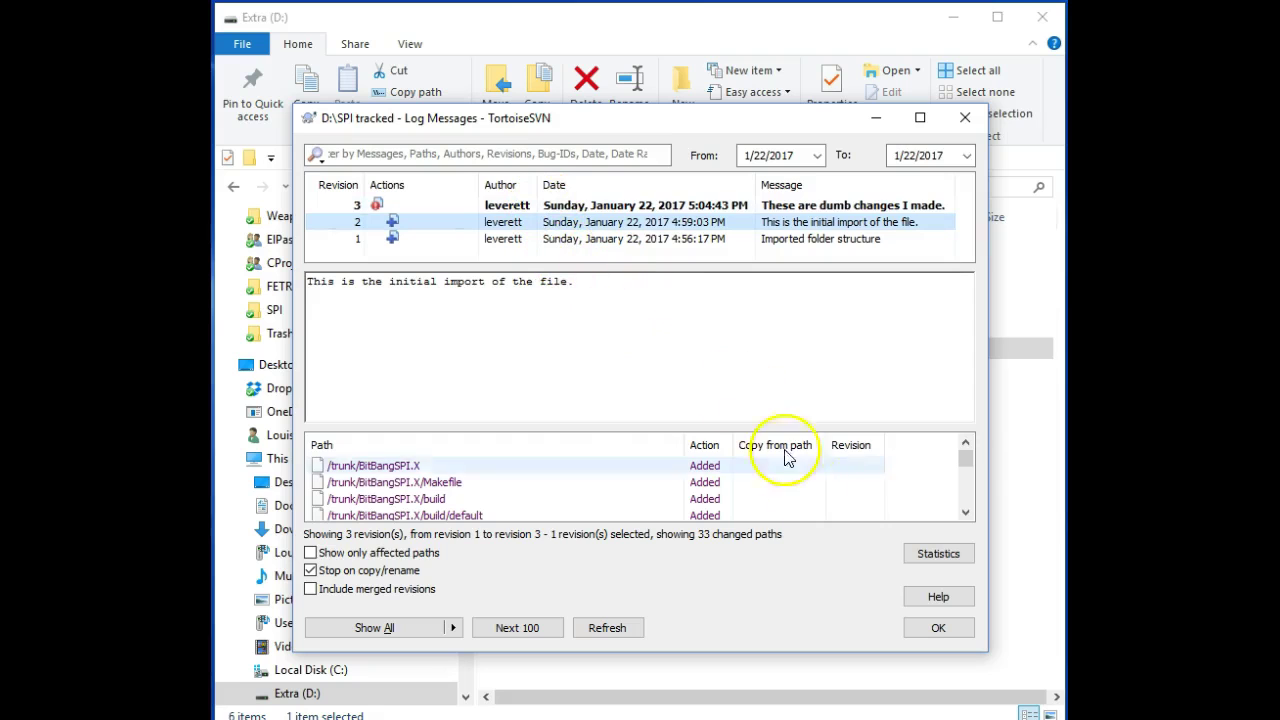
{"action": "left_click", "coordinate": [911, 630]}
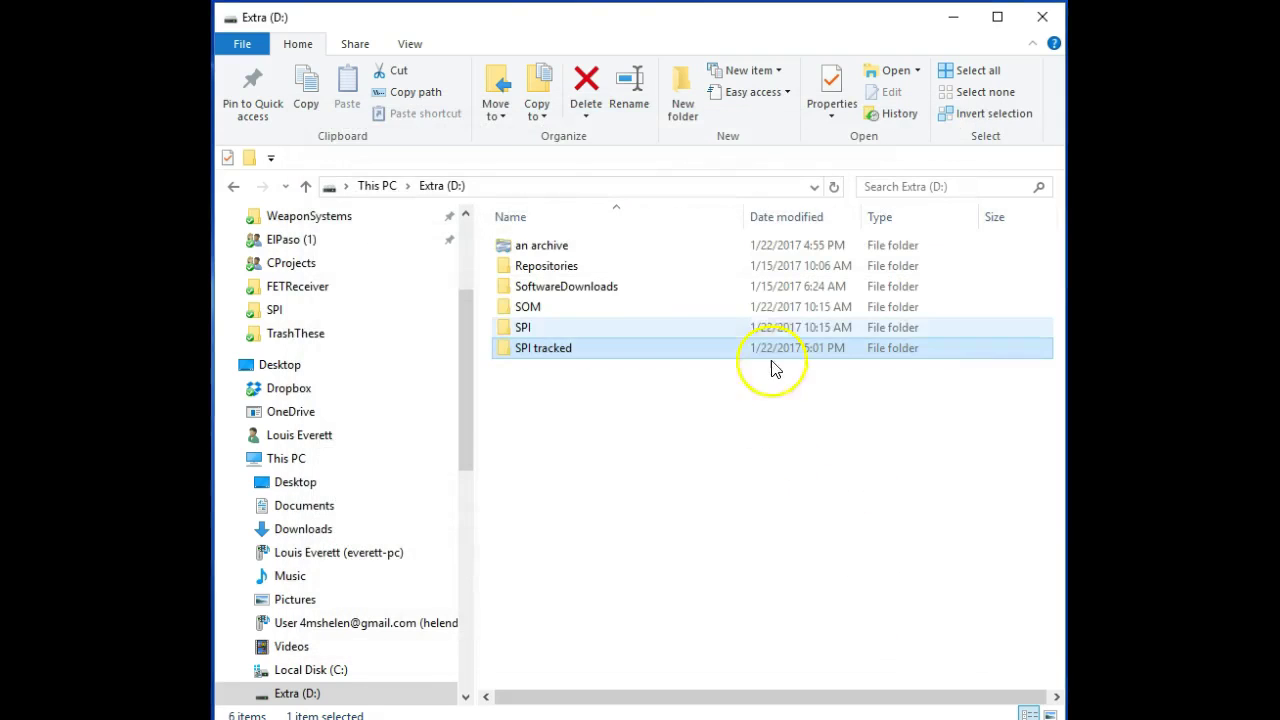
{"action": "left_click", "coordinate": [548, 410]}
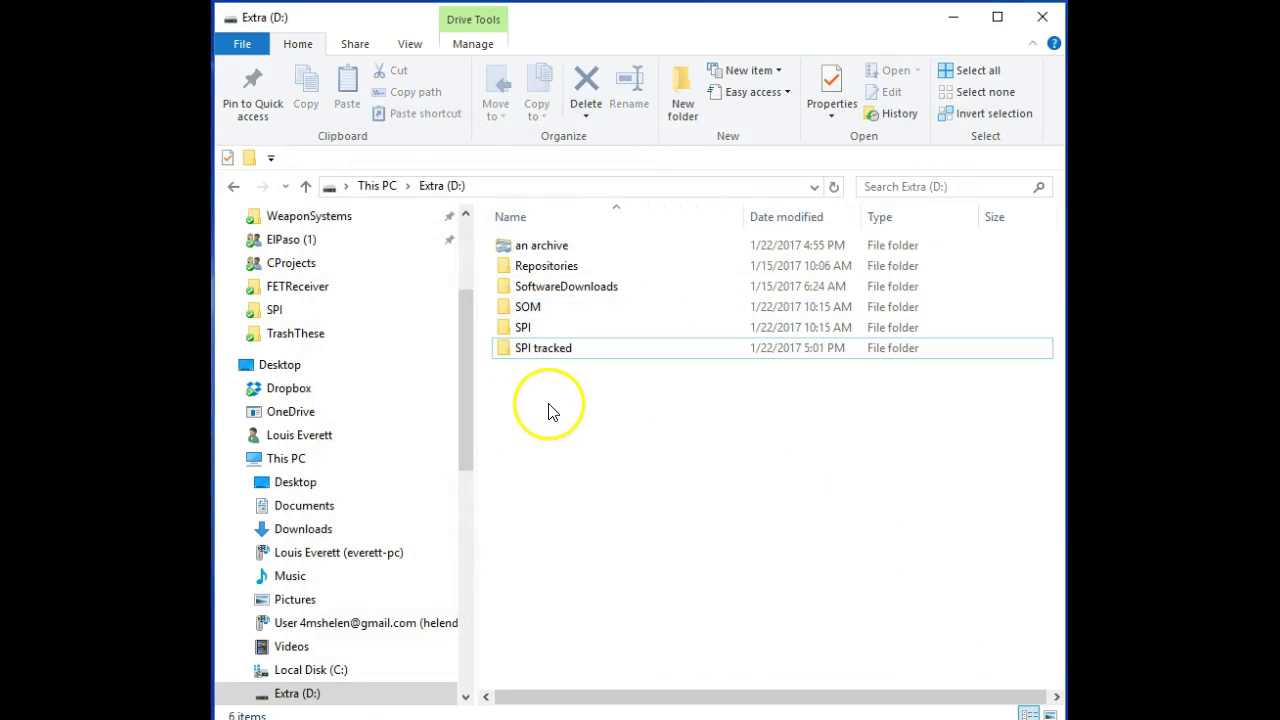
Step: Update the "SPI tracked" working copy to revision 2, picked from the log, and close the update report
{"action": "right_click", "coordinate": [541, 353]}
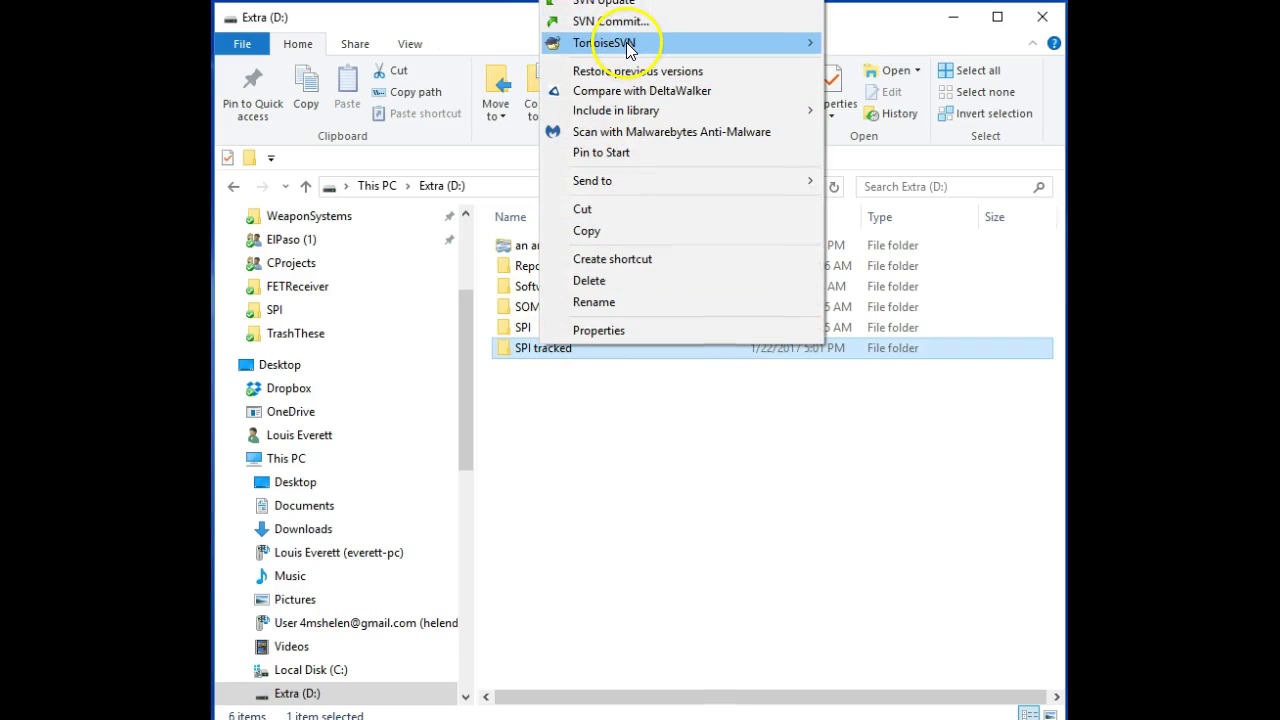
{"action": "mouse_move", "coordinate": [629, 50]}
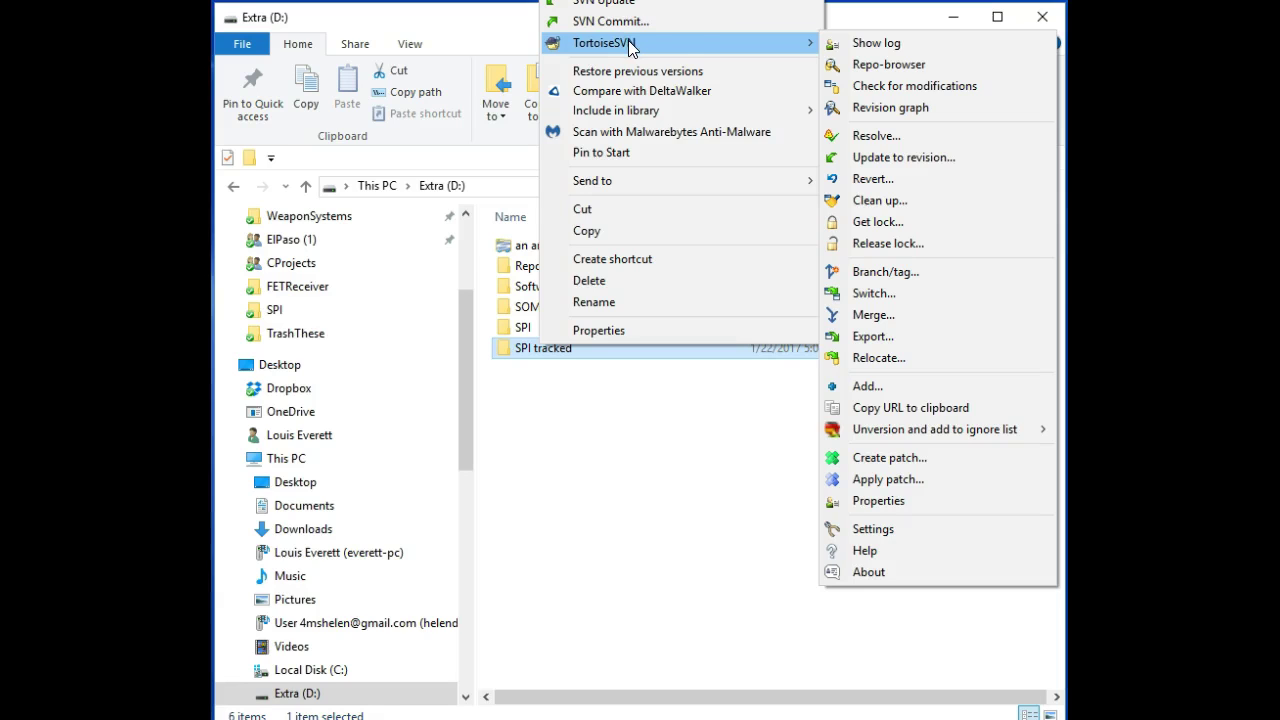
{"action": "left_click", "coordinate": [899, 157]}
{"action": "left_click_drag", "start_coordinate": [243, 114], "coordinate": [699, 313]}
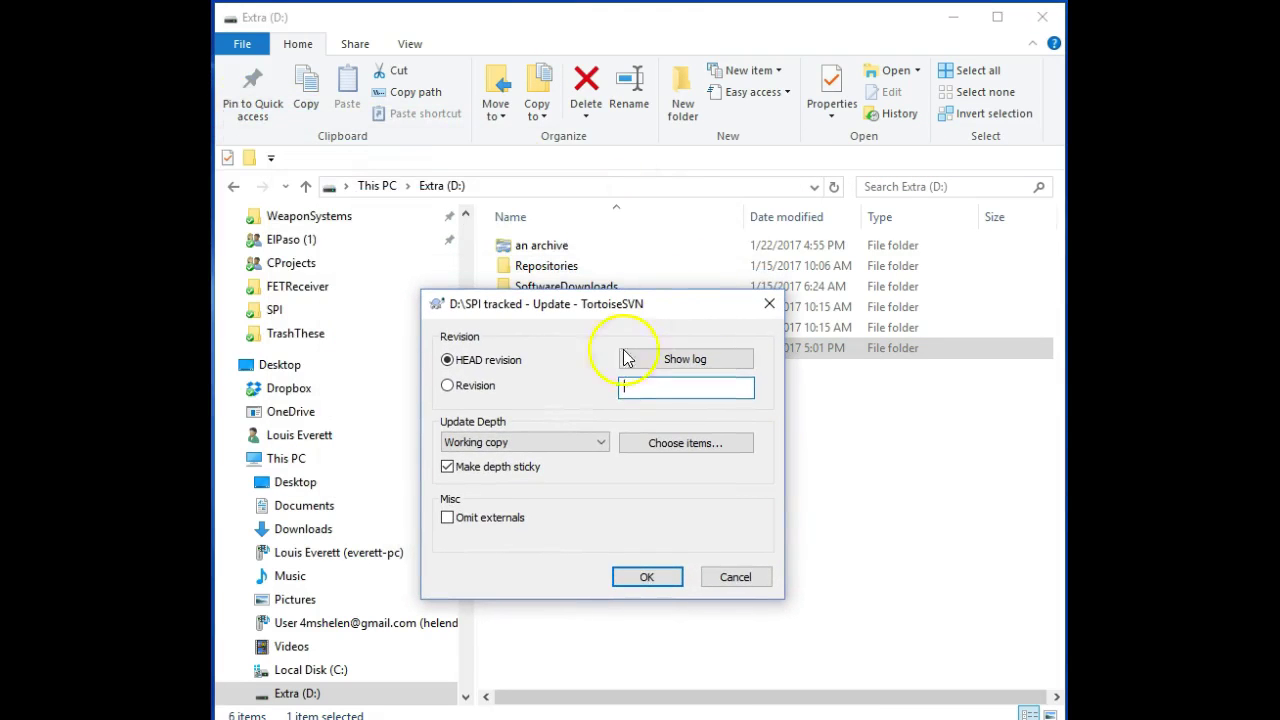
{"action": "left_click", "coordinate": [687, 360]}
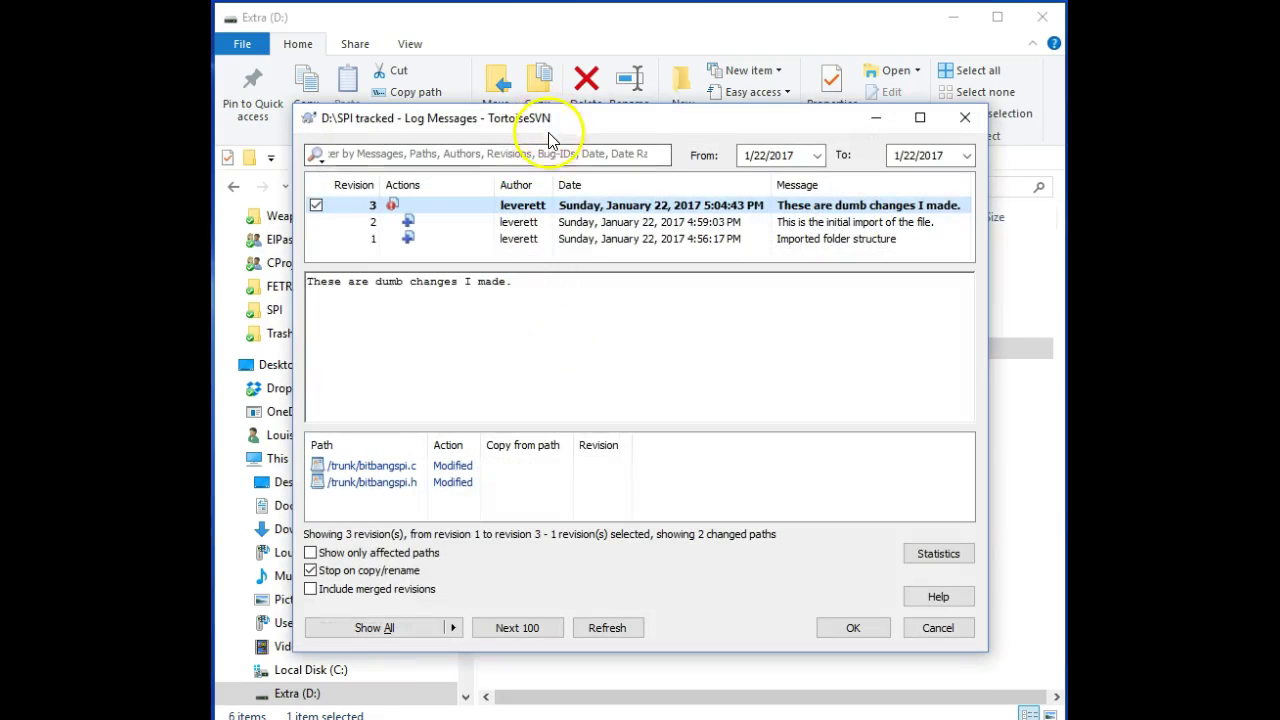
{"action": "left_click", "coordinate": [520, 224]}
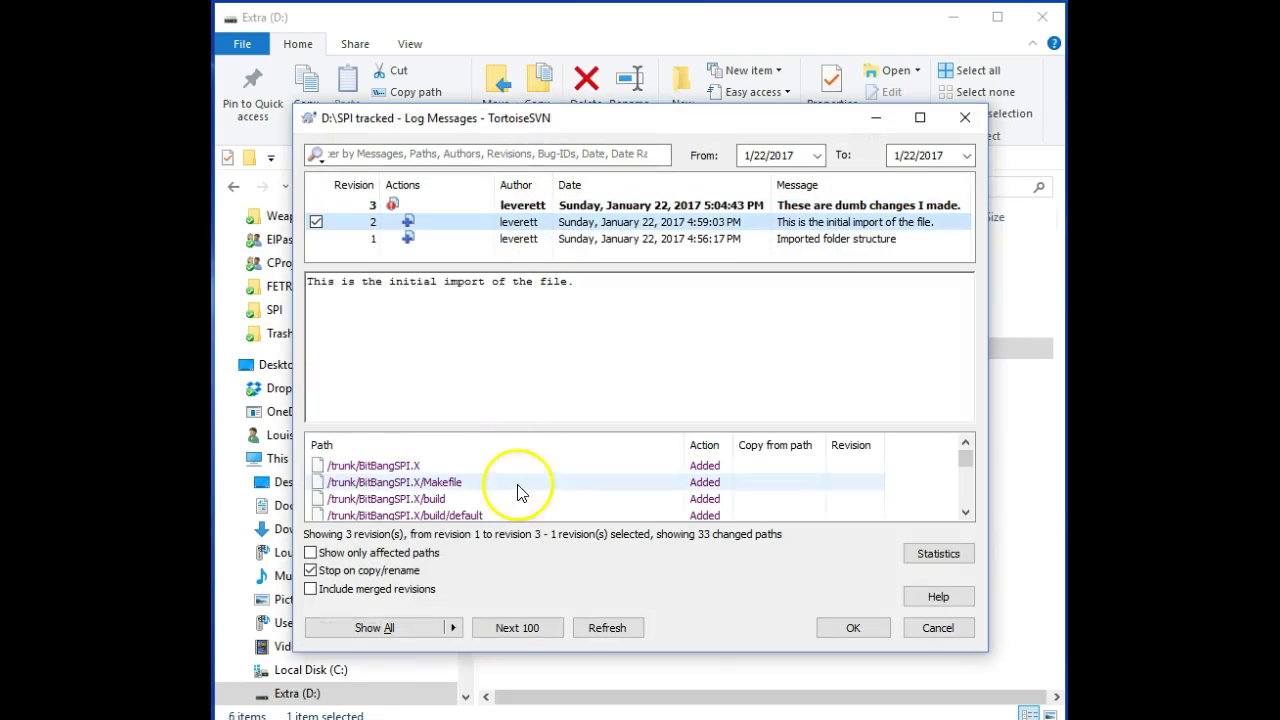
{"action": "left_click", "coordinate": [853, 630]}
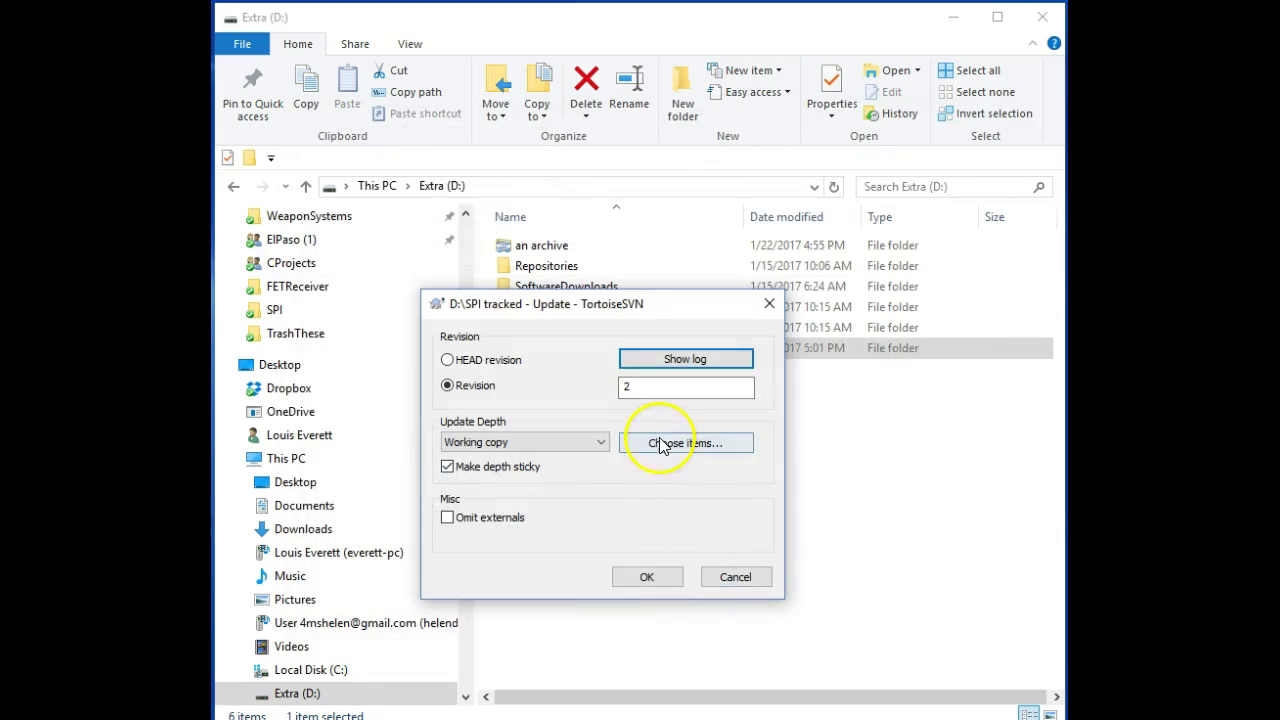
{"action": "left_click", "coordinate": [646, 578]}
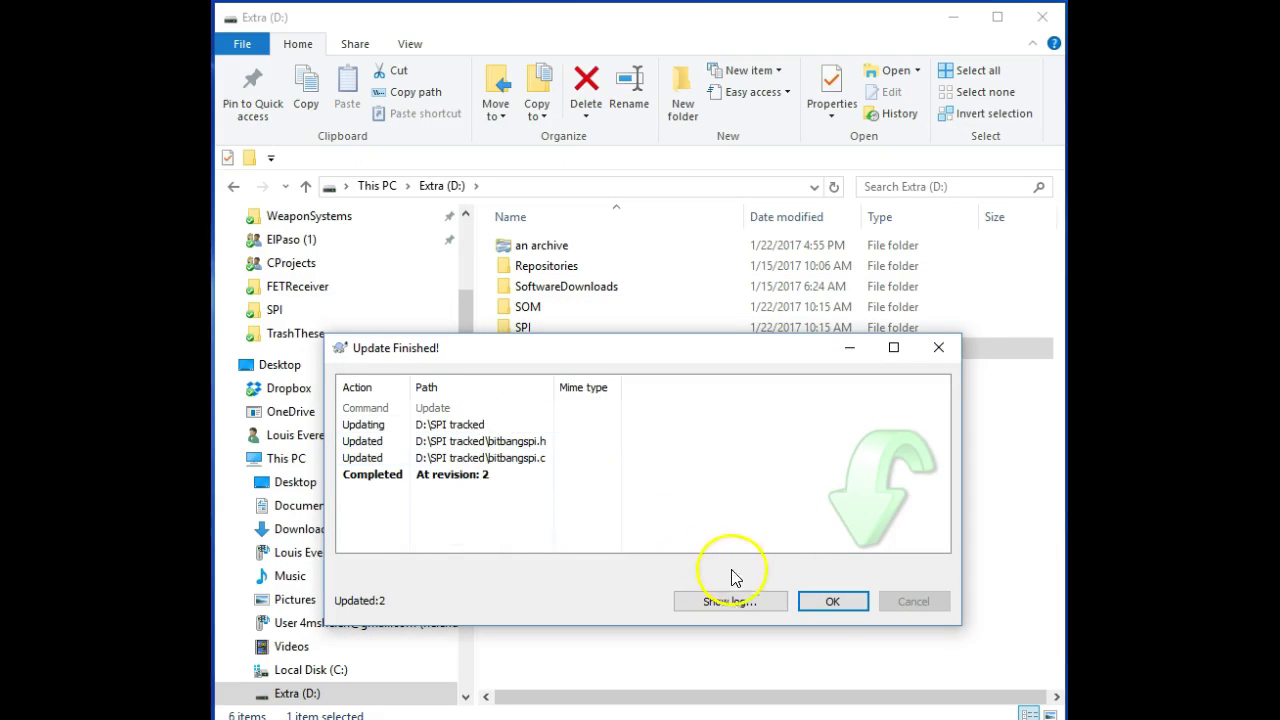
{"action": "left_click", "coordinate": [826, 600]}
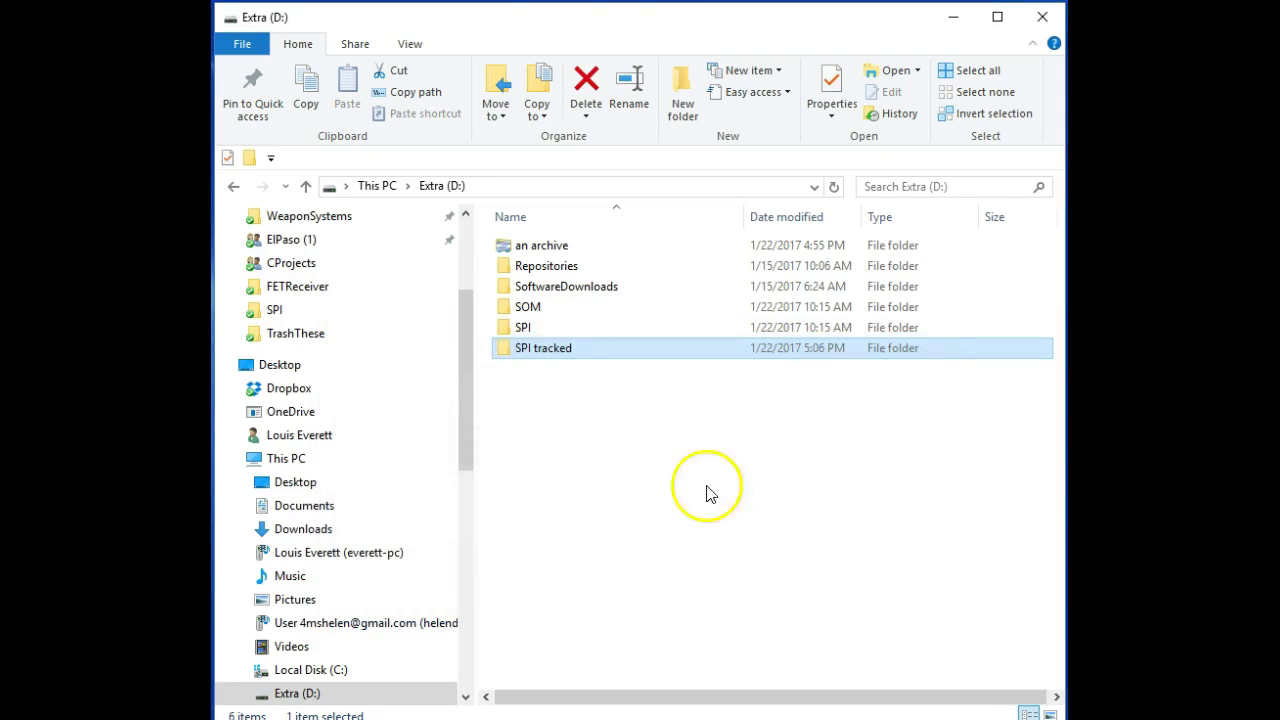
Step: Open bitbangspi.h and bitbangspi.c from "SPI tracked" one after the other, examine the previously edited lines, and close both files
{"action": "double_click", "coordinate": [543, 348]}
{"action": "left_click", "coordinate": [546, 308]}
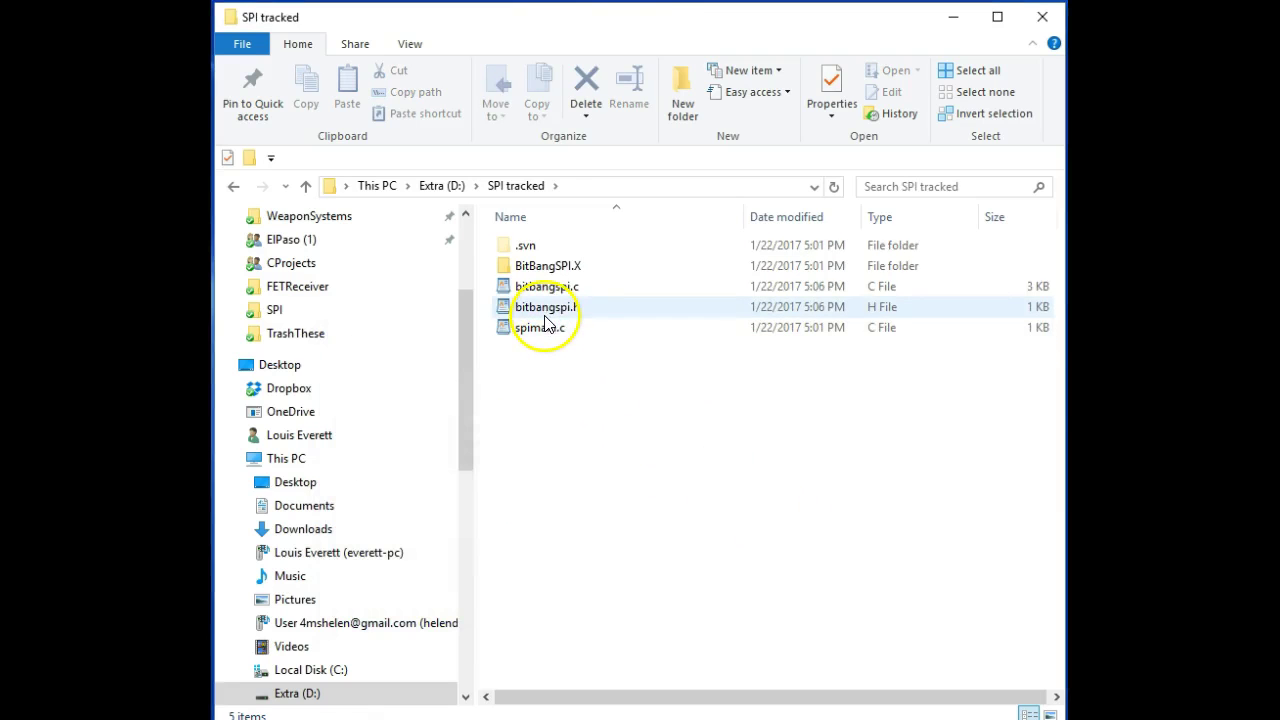
{"action": "double_click", "coordinate": [546, 310]}
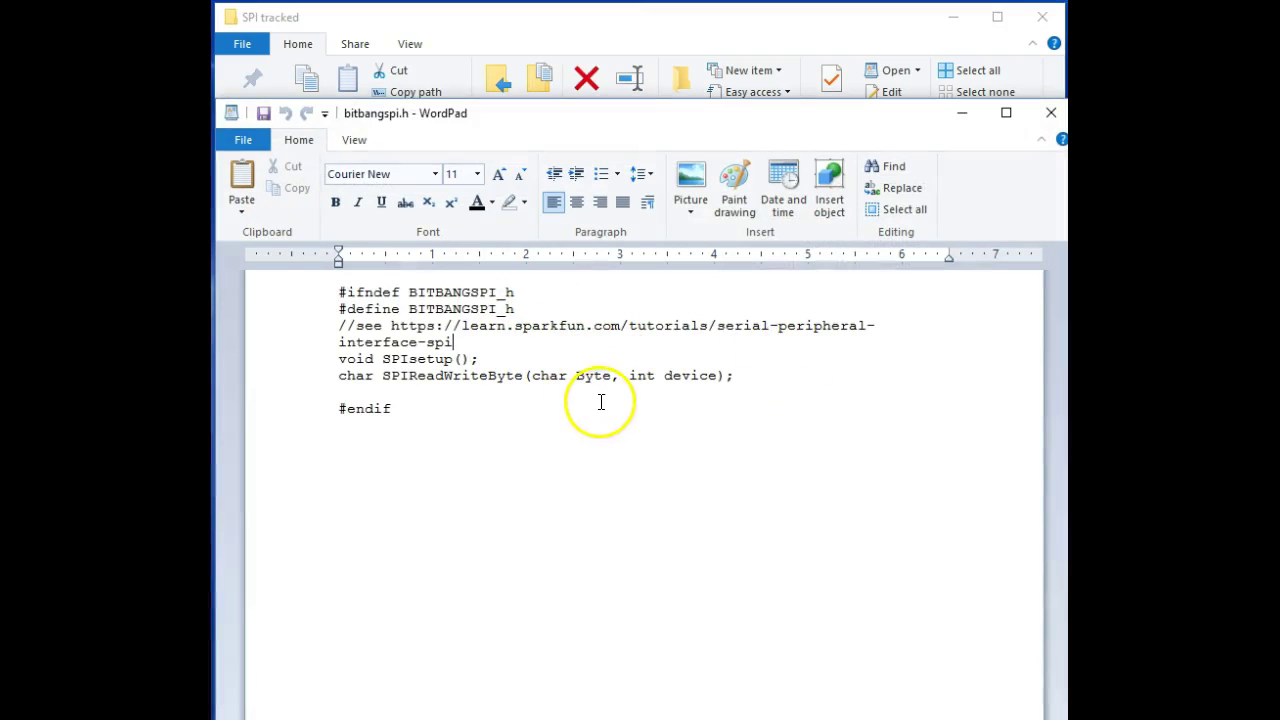
{"action": "left_click", "coordinate": [1050, 112]}
{"action": "double_click", "coordinate": [566, 287]}
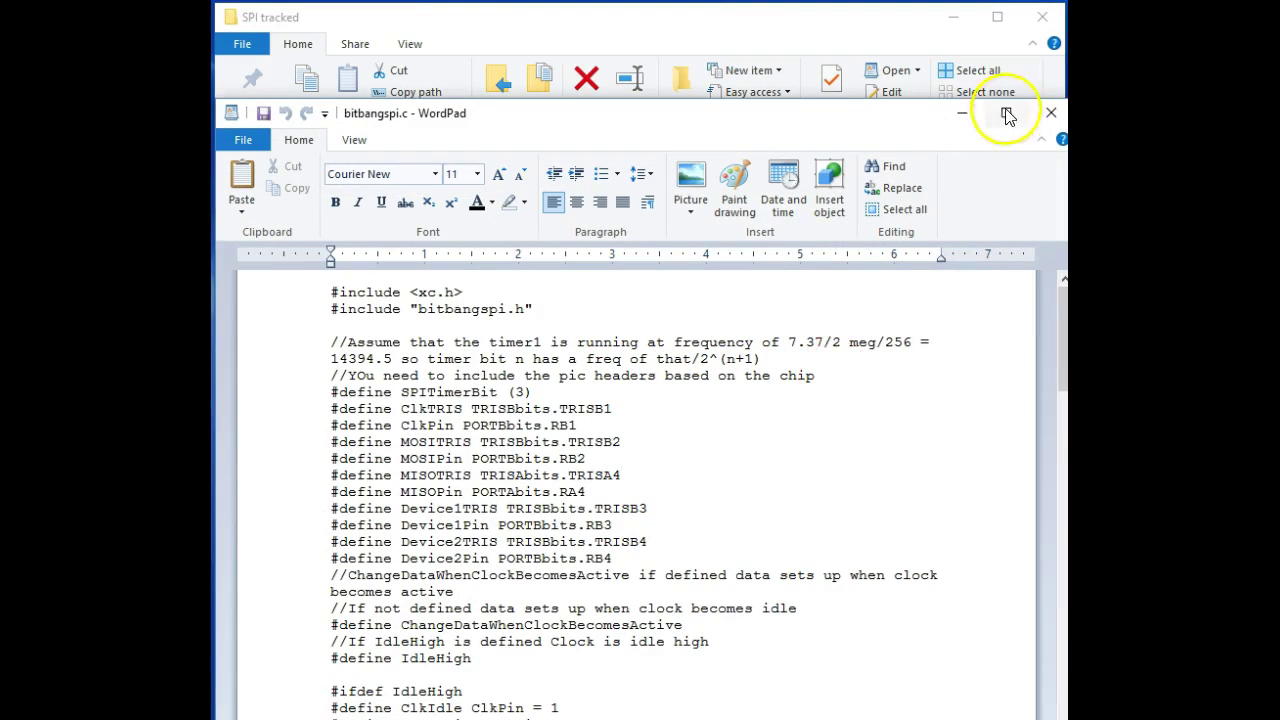
{"action": "left_click", "coordinate": [1051, 112]}
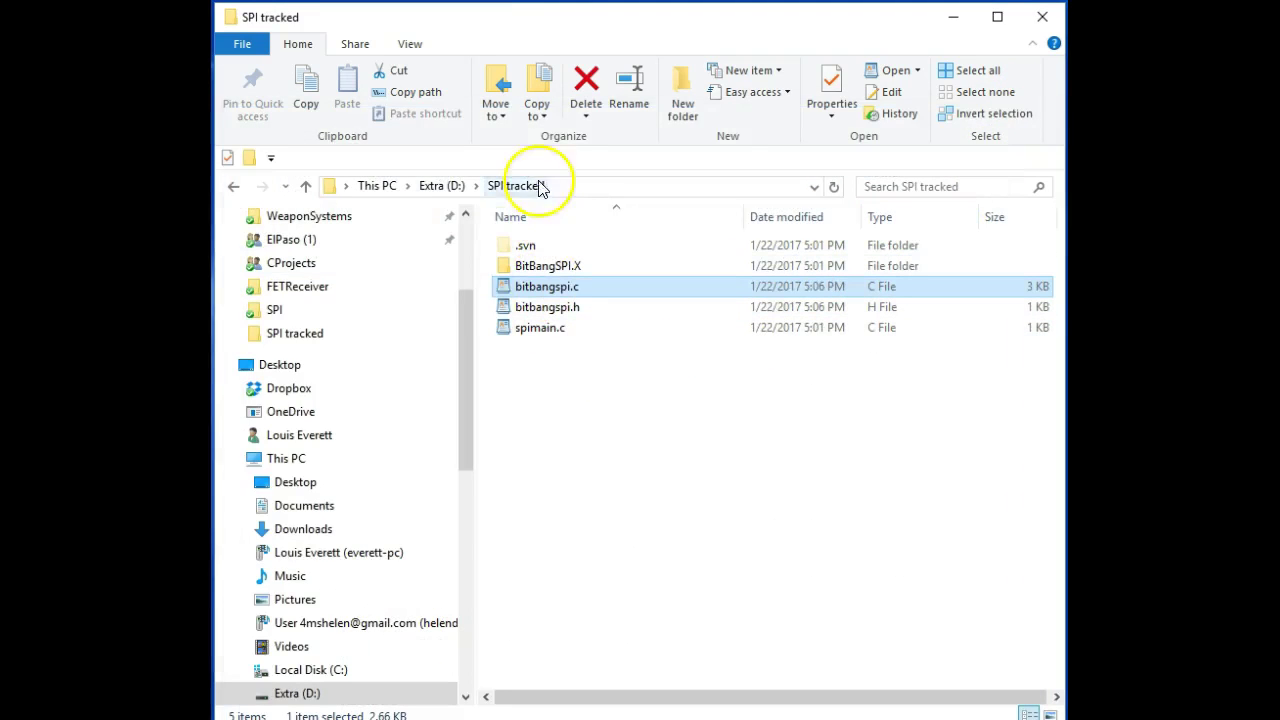
Step: Return to drive D:, check "SPI tracked" for changes in an SVN commit, and cancel the commit
{"action": "left_click", "coordinate": [443, 186]}
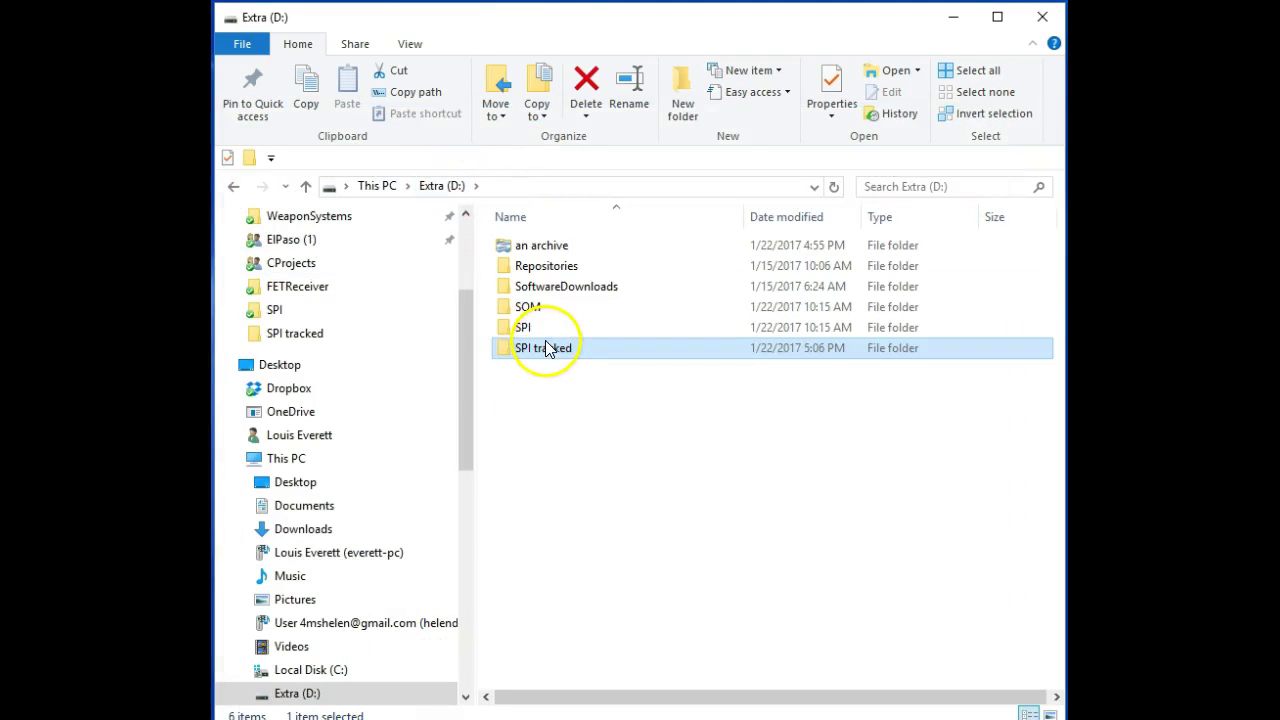
{"action": "right_click", "coordinate": [548, 349]}
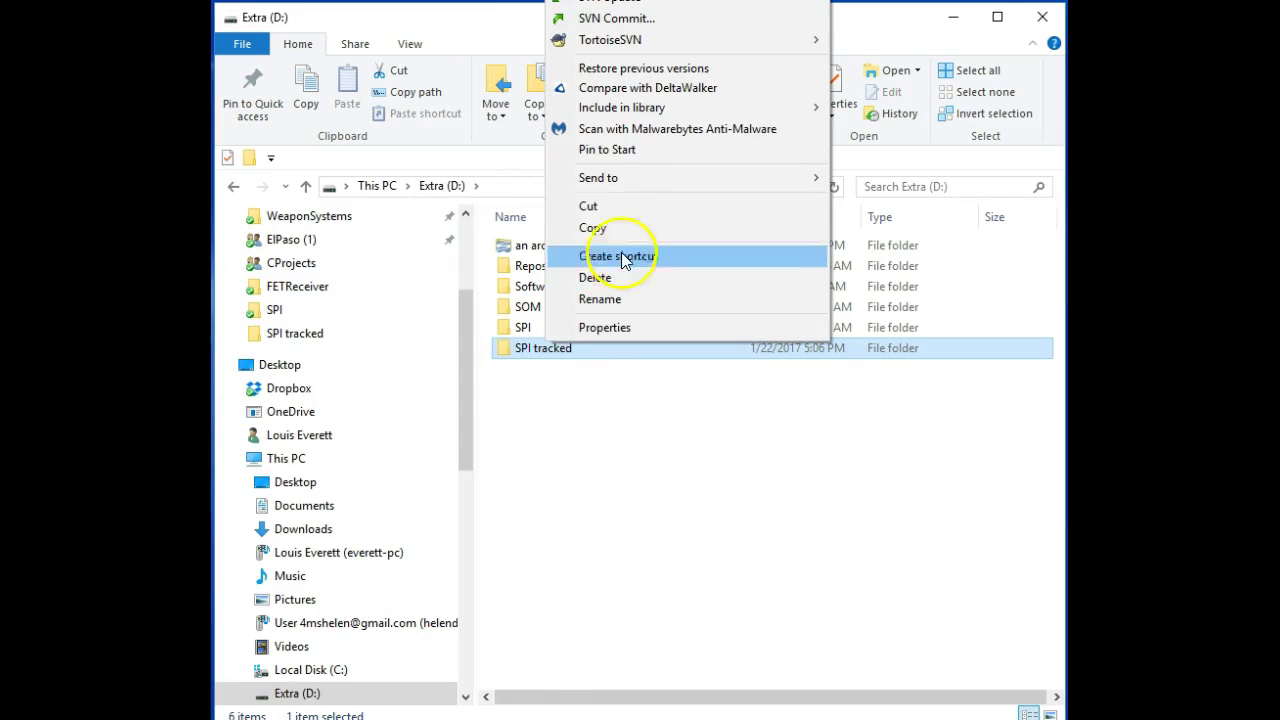
{"action": "left_click", "coordinate": [616, 19]}
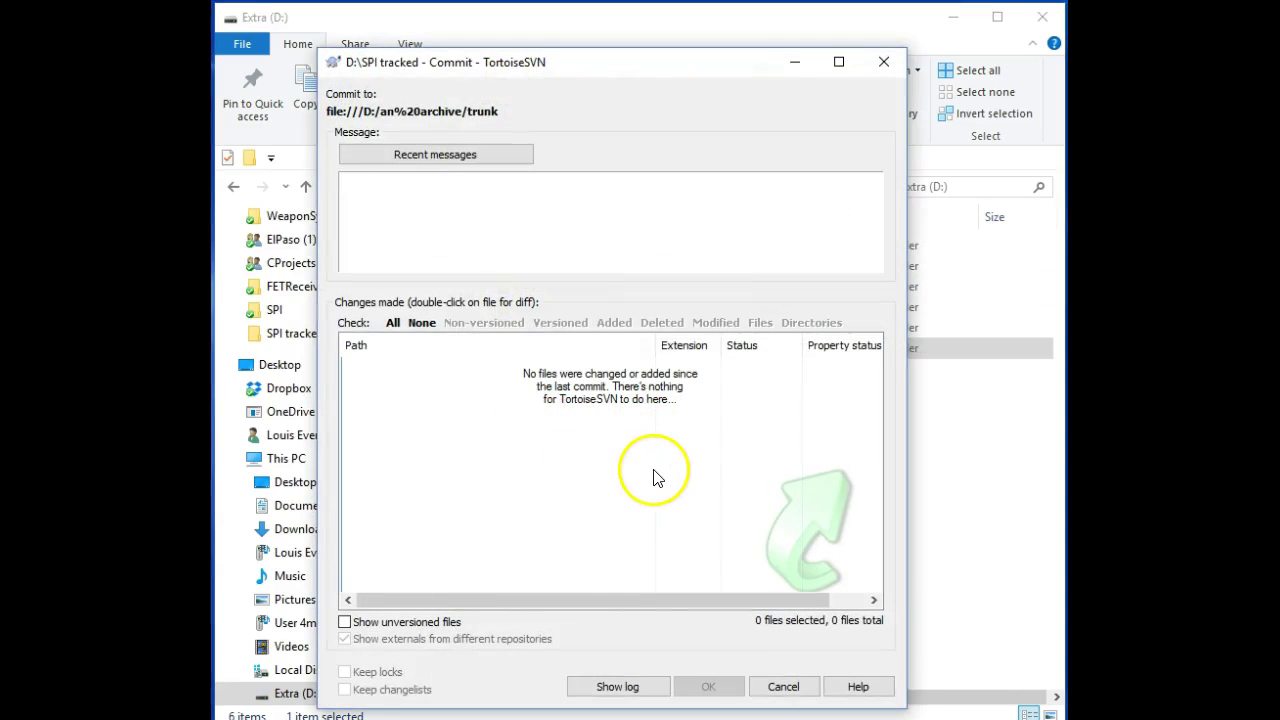
{"action": "left_click", "coordinate": [783, 687]}
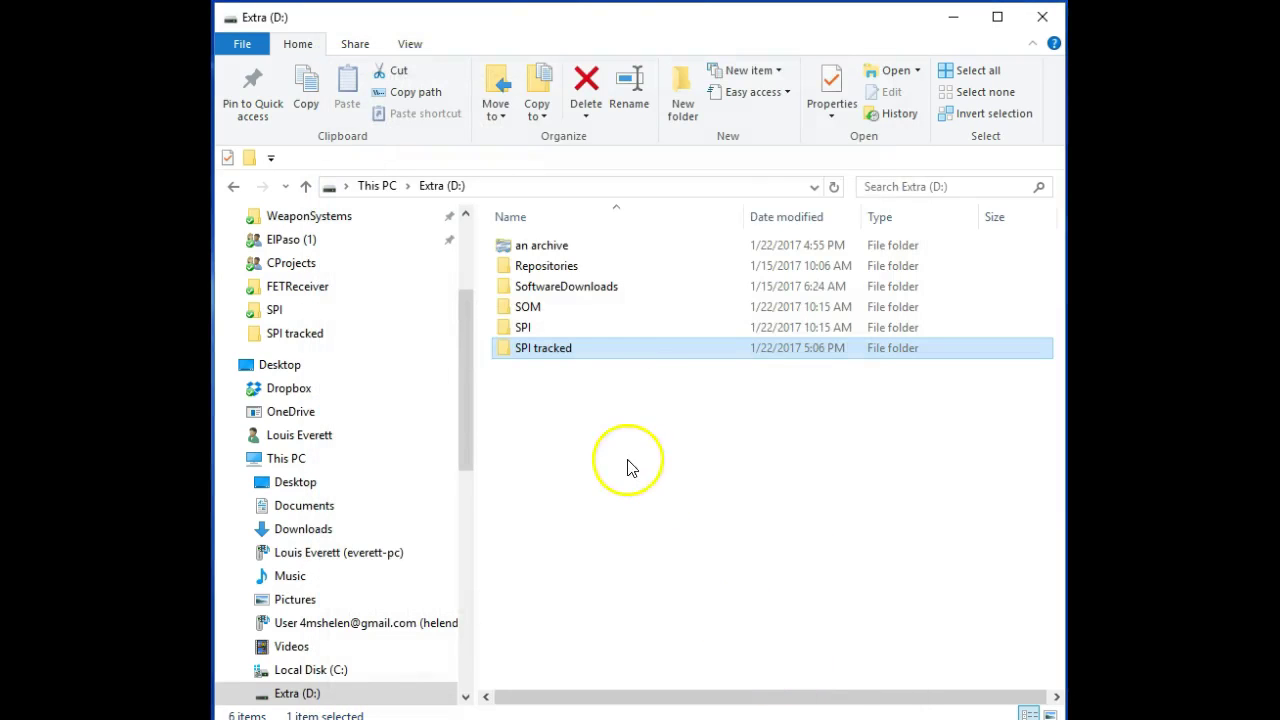
Step: Update the "SPI tracked" working copy to revision 3, "These are dumb changes I made.", picked from the log, and close the report
{"action": "right_click", "coordinate": [545, 356]}
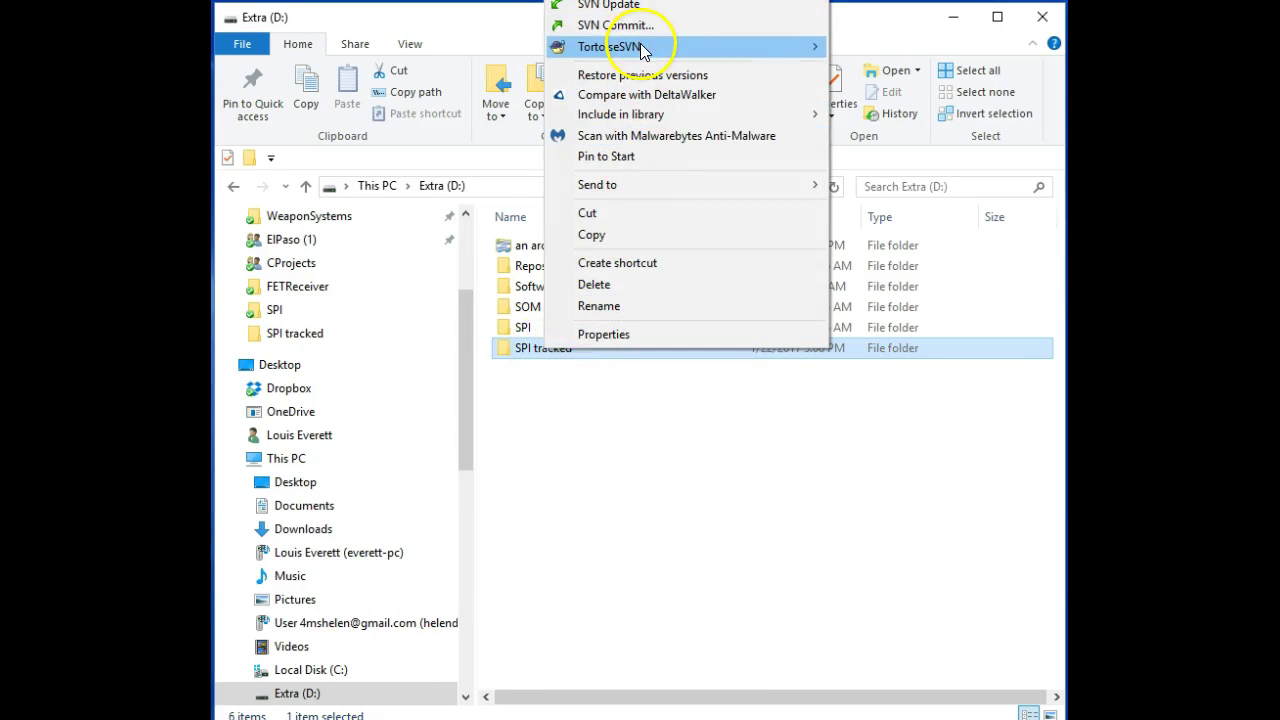
{"action": "mouse_move", "coordinate": [652, 52]}
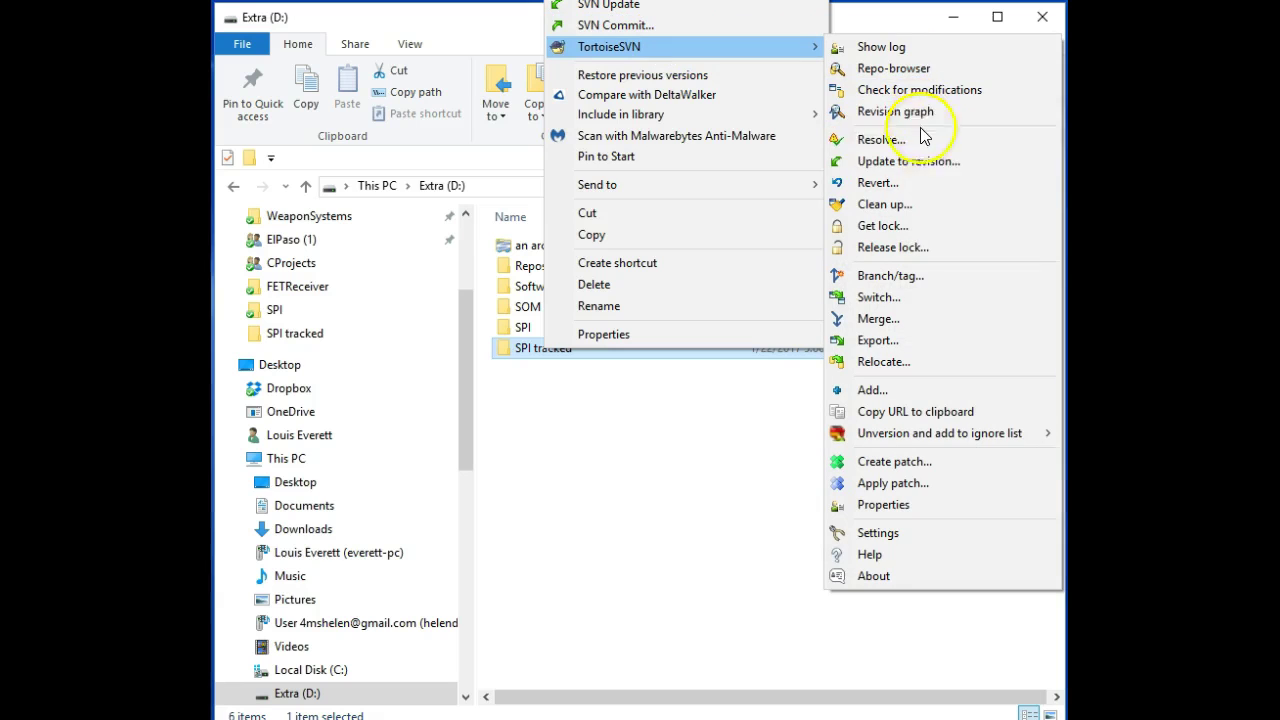
{"action": "left_click", "coordinate": [922, 161]}
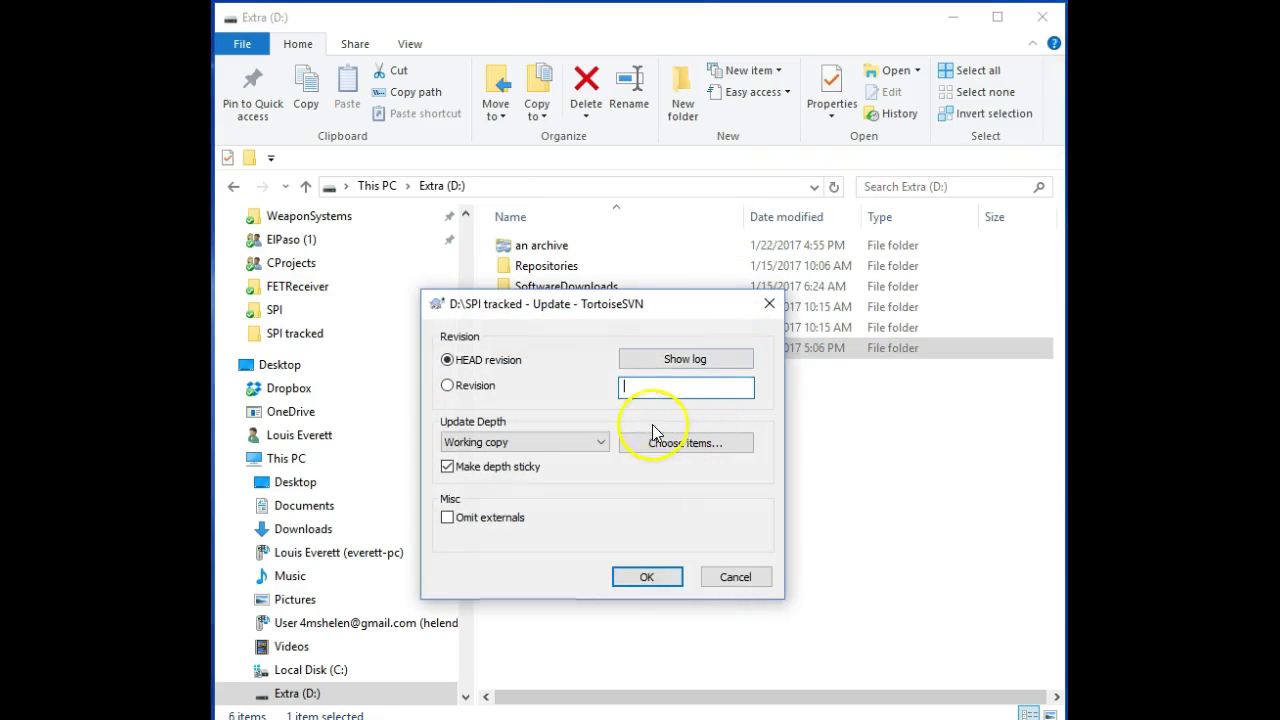
{"action": "left_click", "coordinate": [665, 360]}
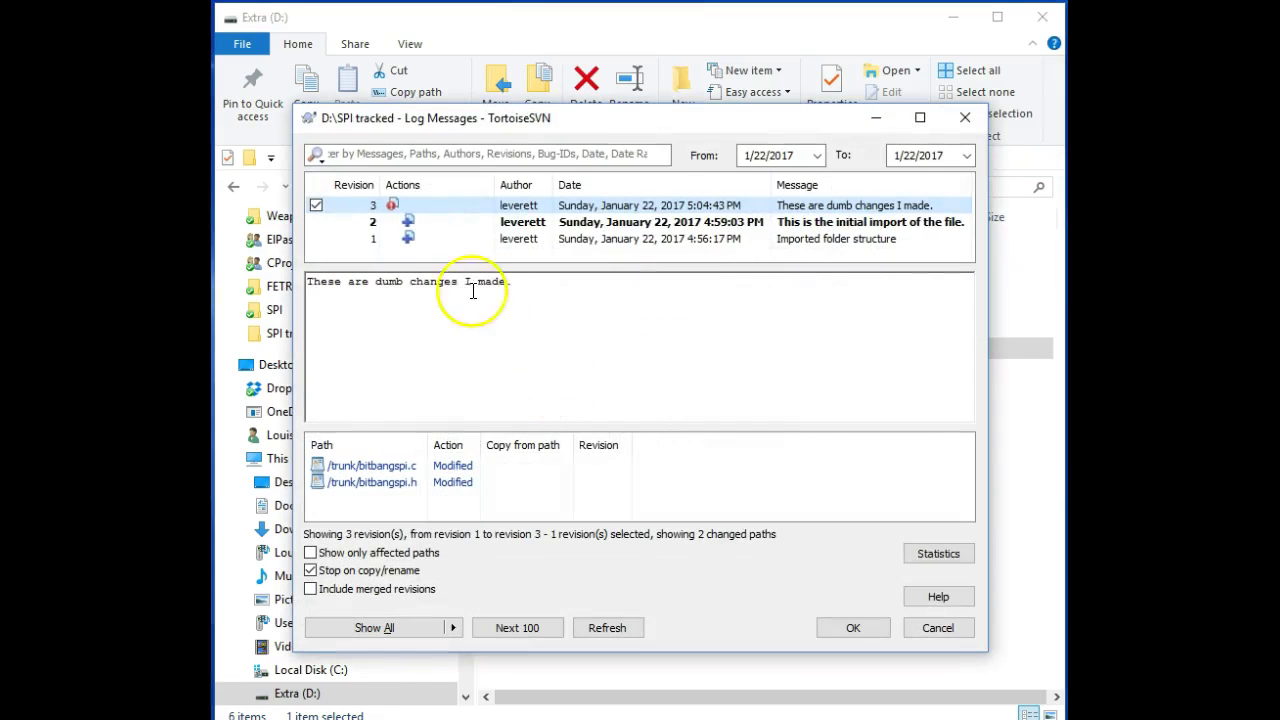
{"action": "left_click", "coordinate": [599, 205]}
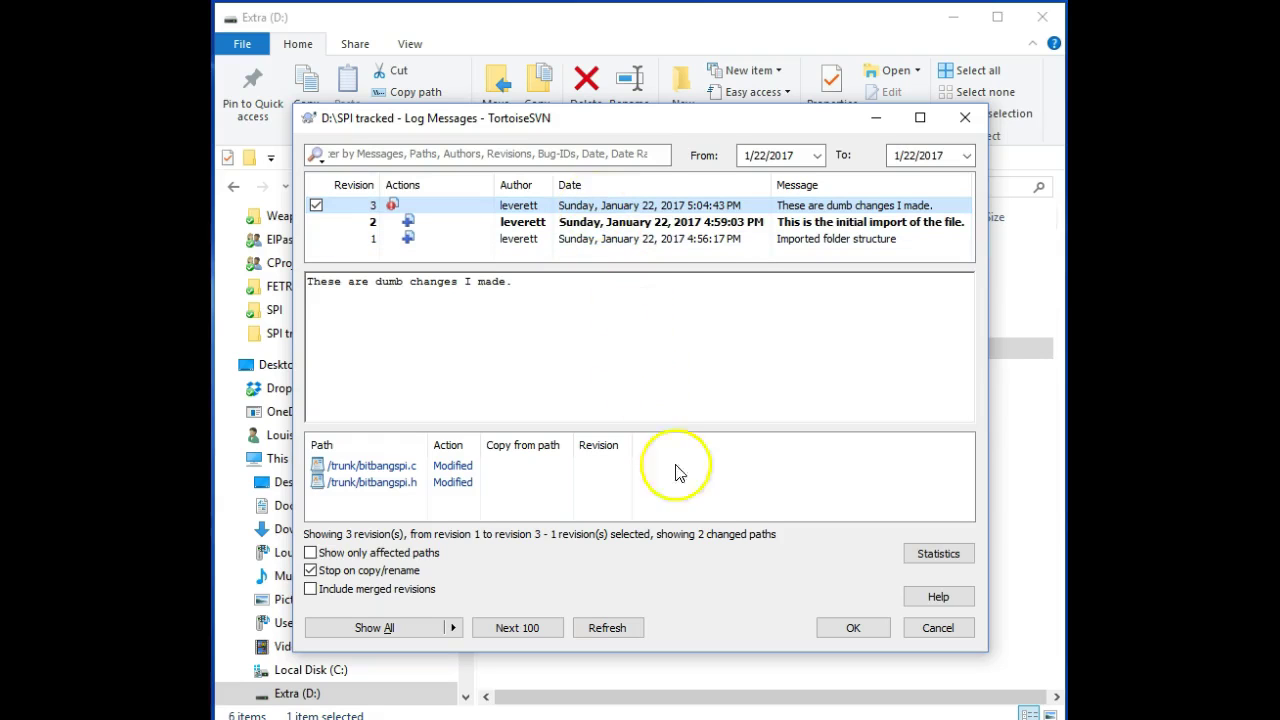
{"action": "left_click", "coordinate": [851, 635]}
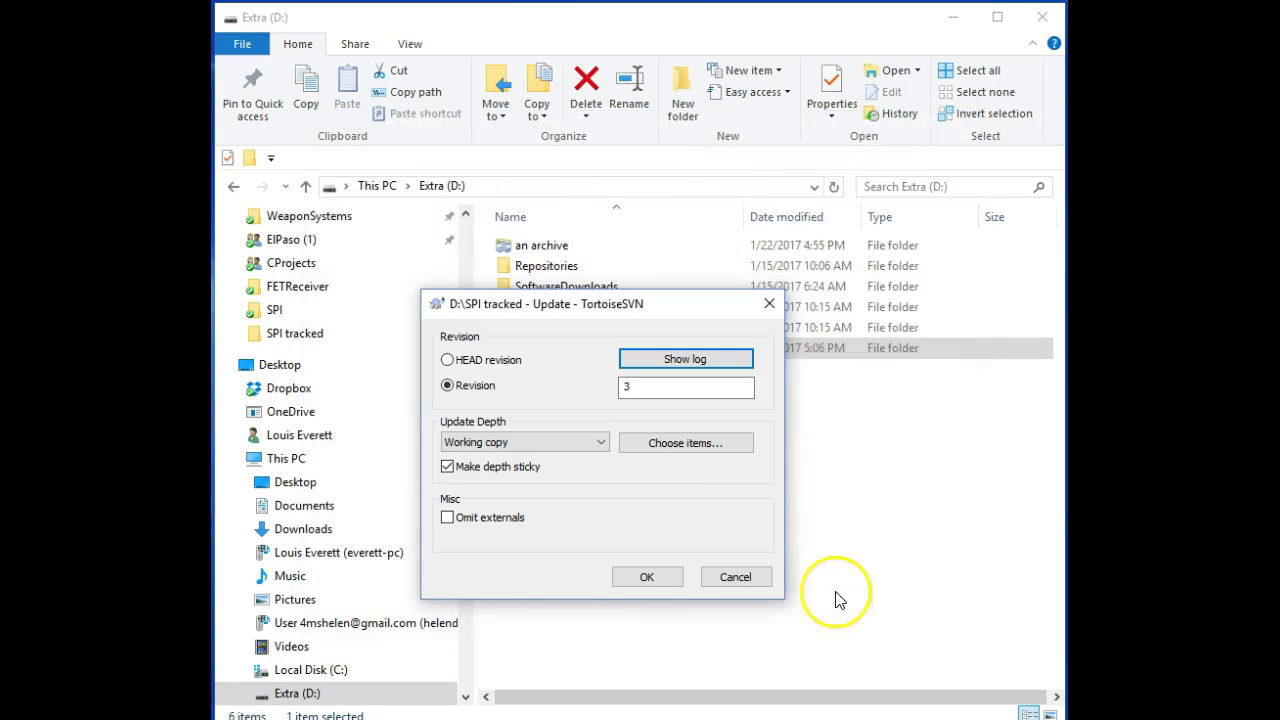
{"action": "left_click", "coordinate": [657, 580]}
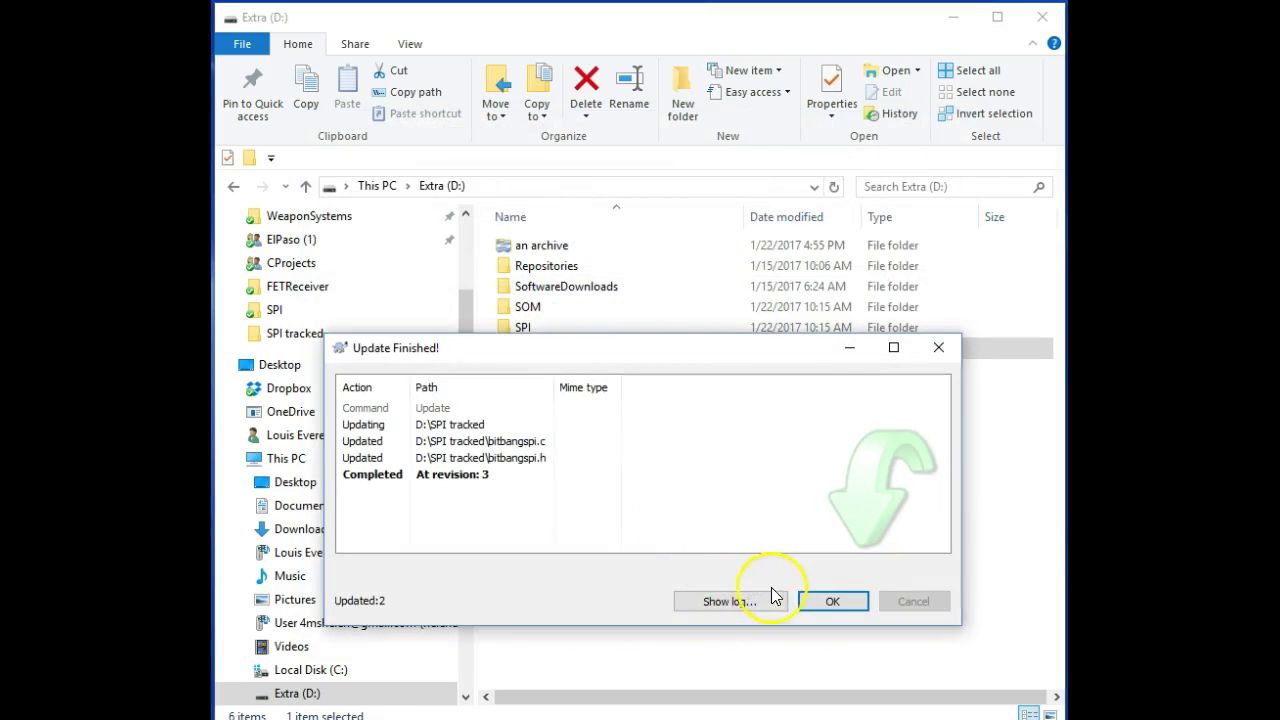
{"action": "left_click", "coordinate": [829, 603]}
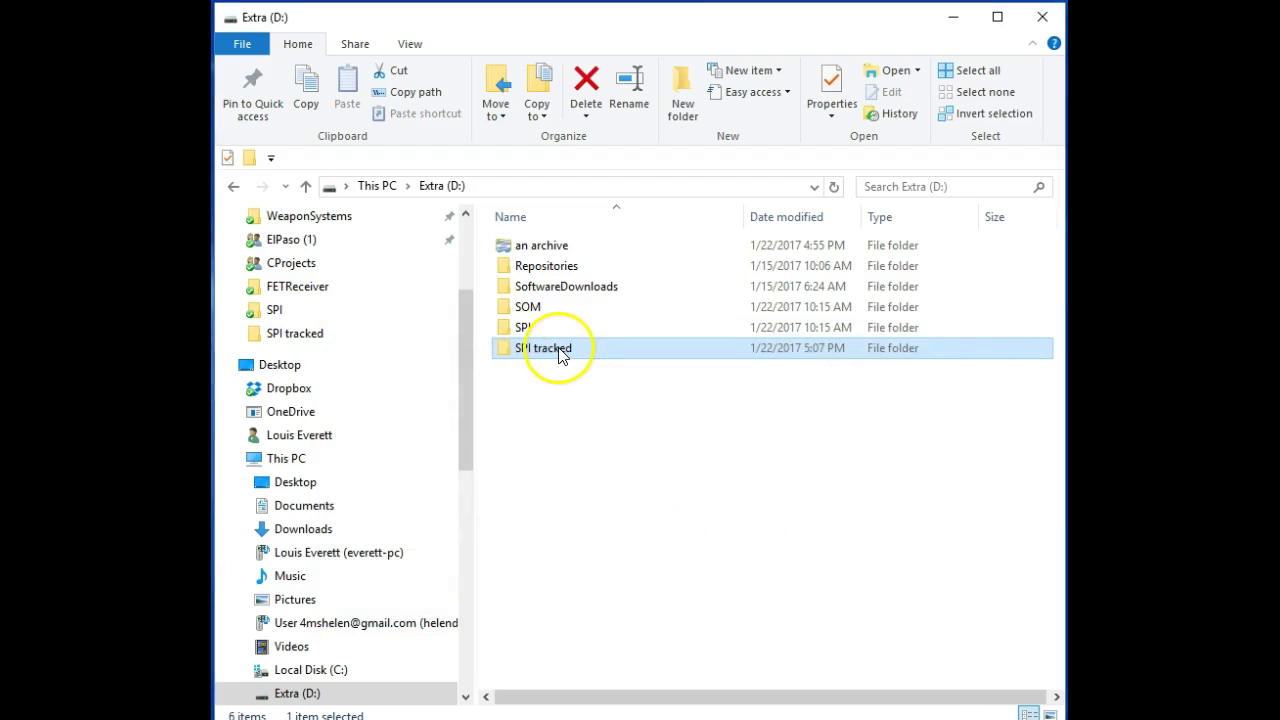
Step: Open bitbangspi.h from the "SPI tracked" folder, examine the comment line with the tutorial link, and close the file
{"action": "double_click", "coordinate": [561, 352]}
{"action": "left_click", "coordinate": [558, 308]}
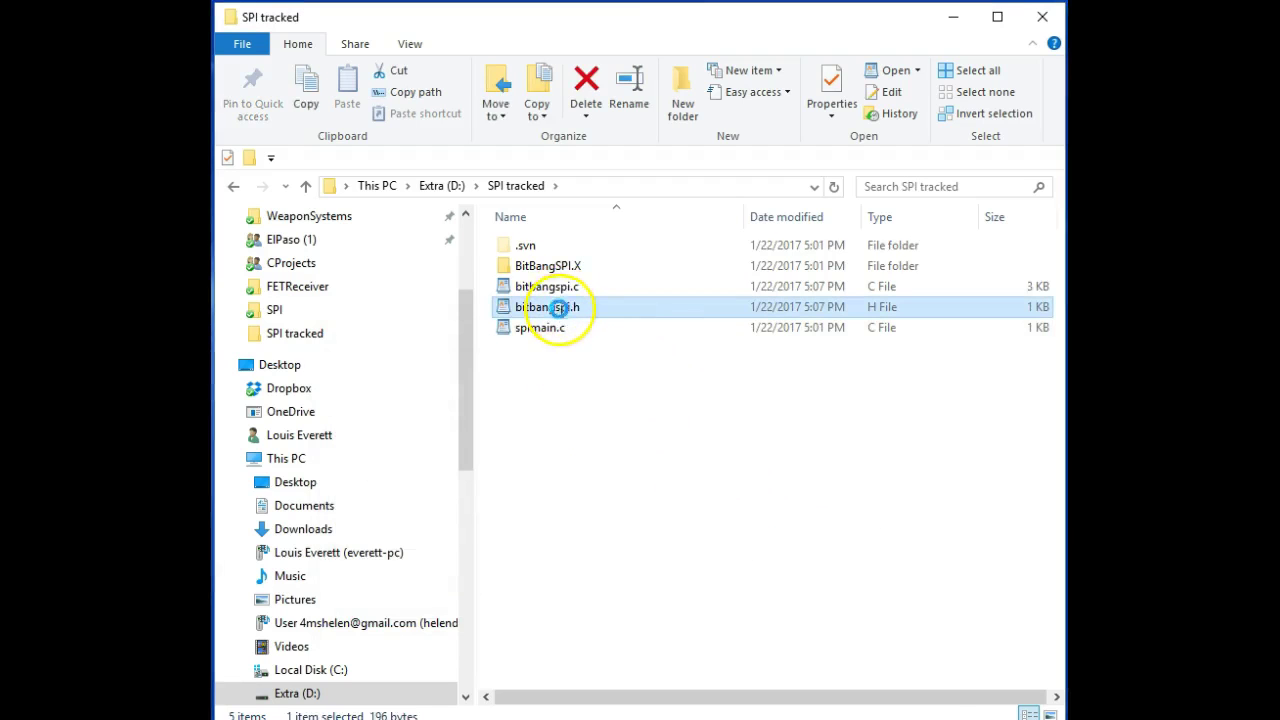
{"action": "double_click", "coordinate": [558, 308]}
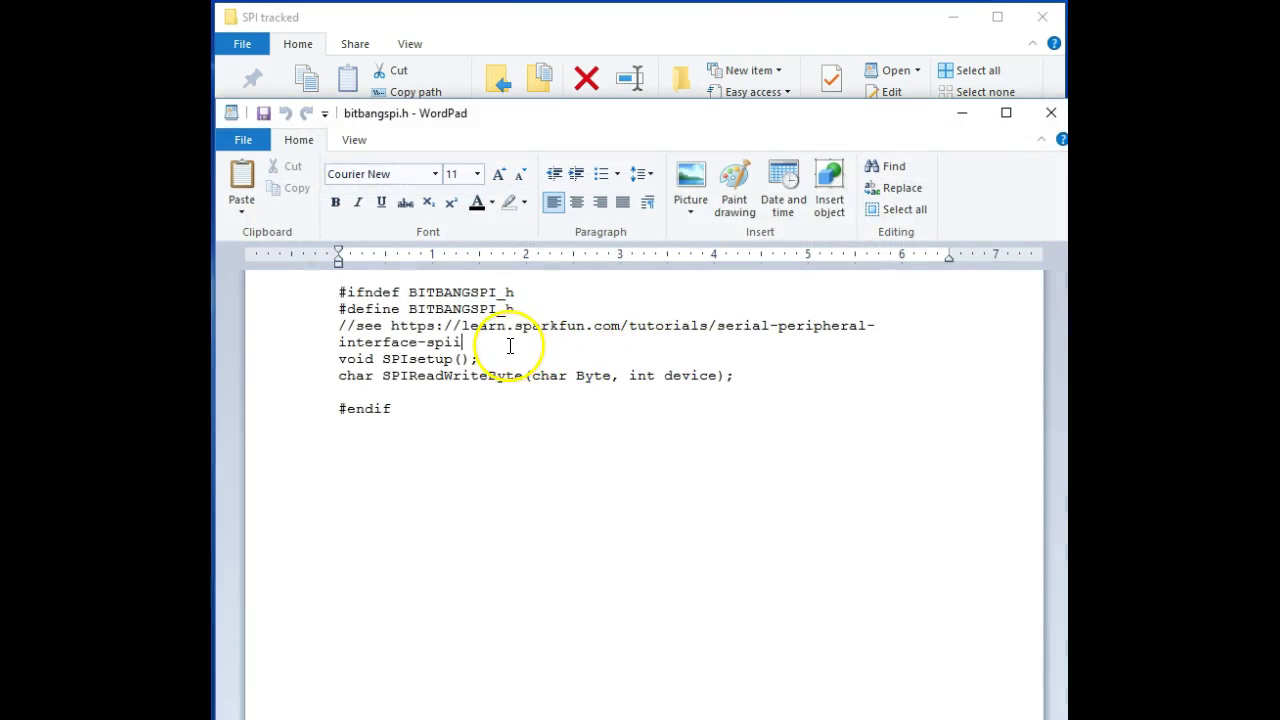
{"action": "left_click", "coordinate": [1050, 113]}
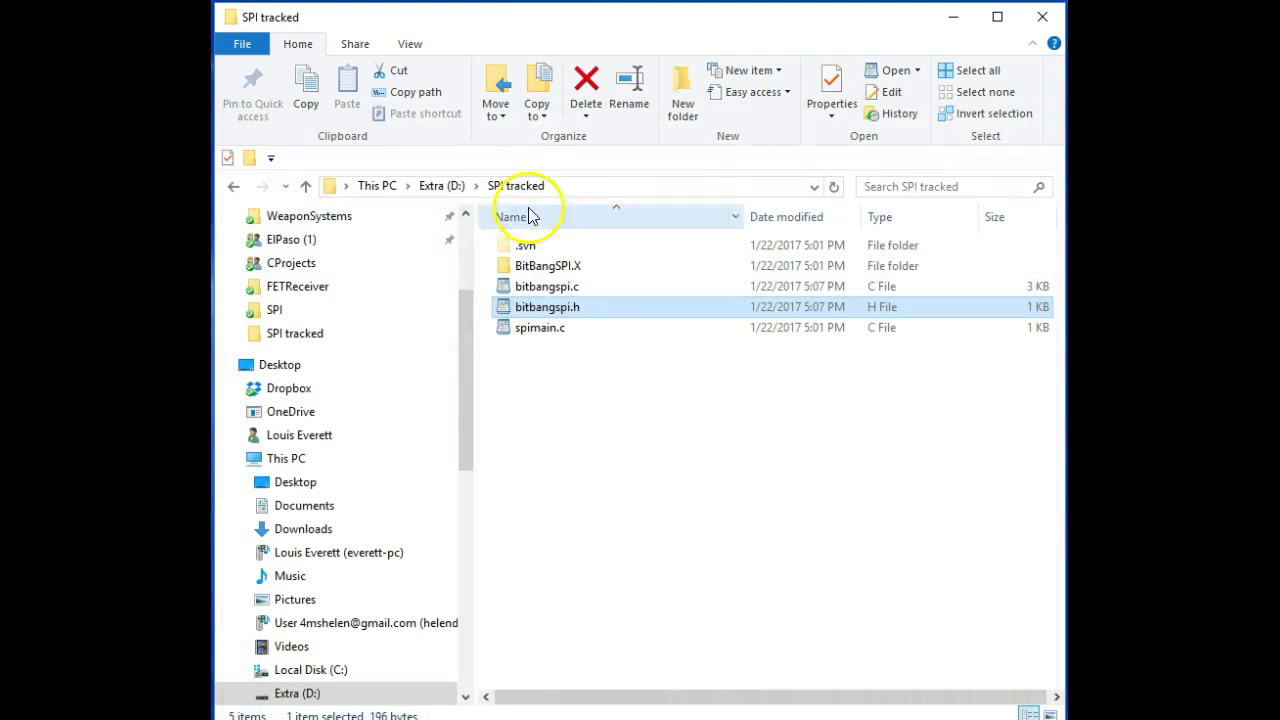
Step: Return to drive D:, update the "SPI tracked" working copy to revision 3 picked from the log, and close the update report
{"action": "left_click", "coordinate": [440, 186]}
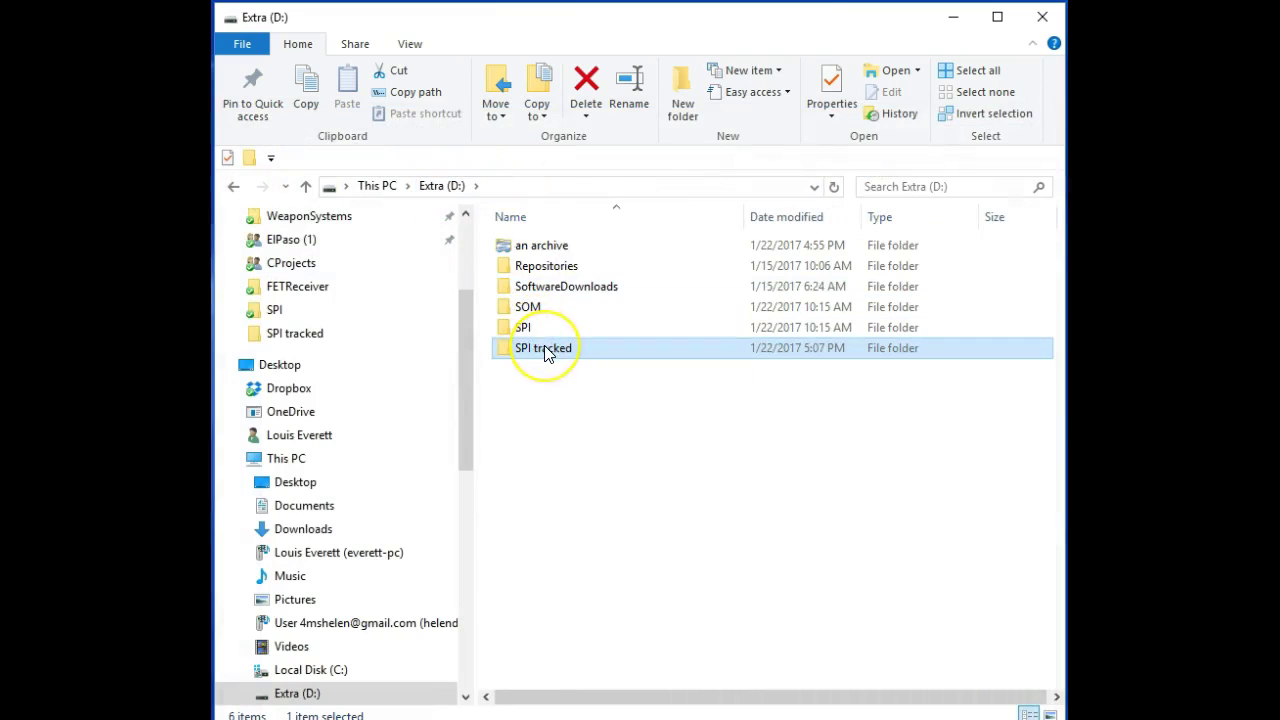
{"action": "right_click", "coordinate": [547, 352]}
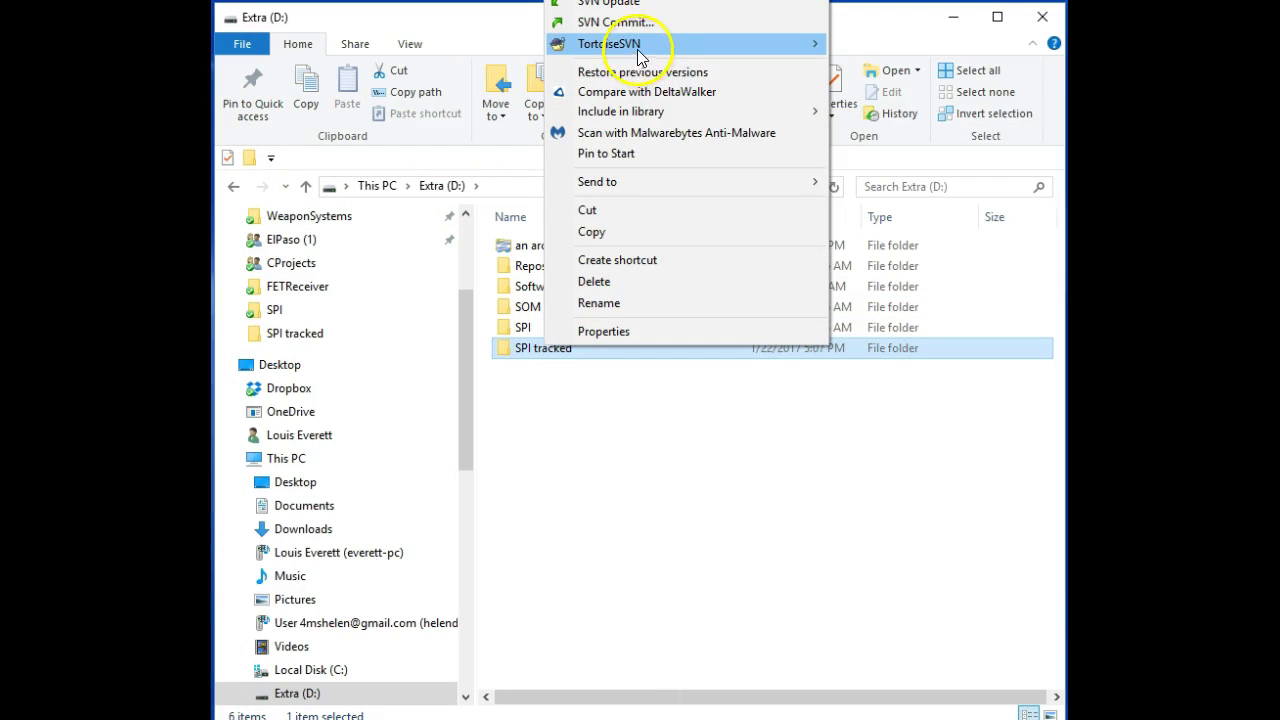
{"action": "mouse_move", "coordinate": [737, 46]}
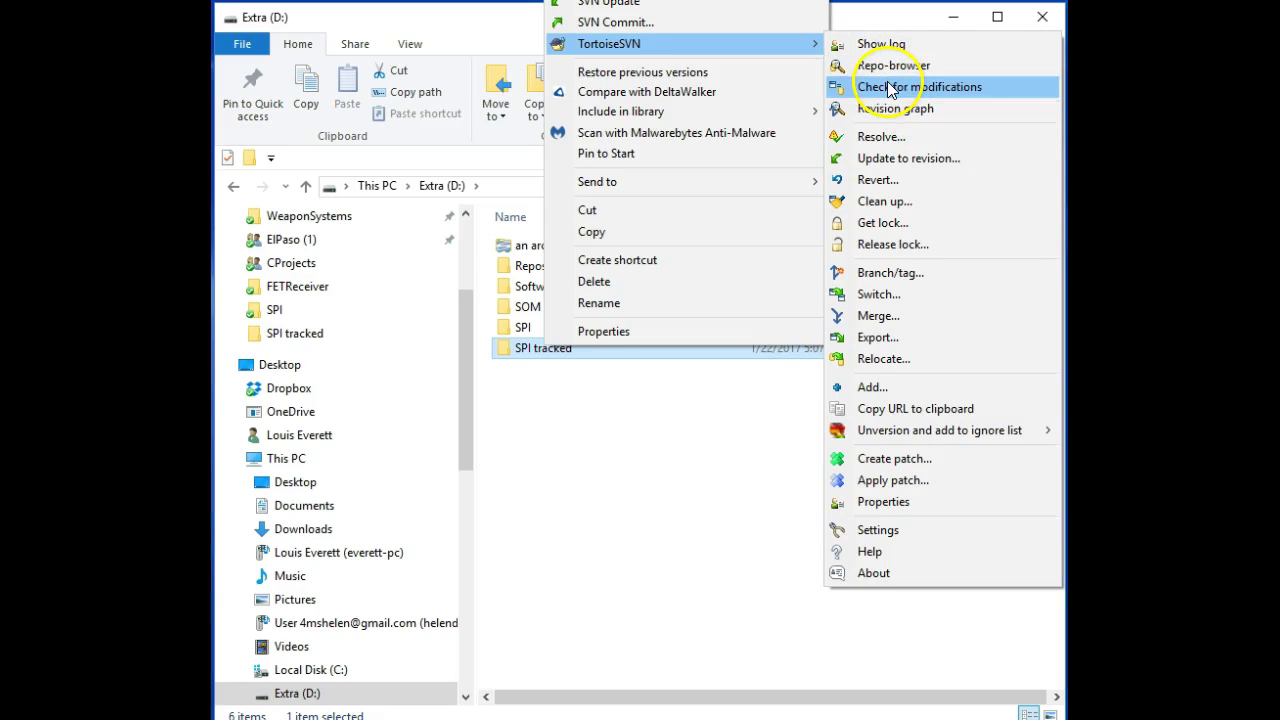
{"action": "left_click", "coordinate": [905, 162]}
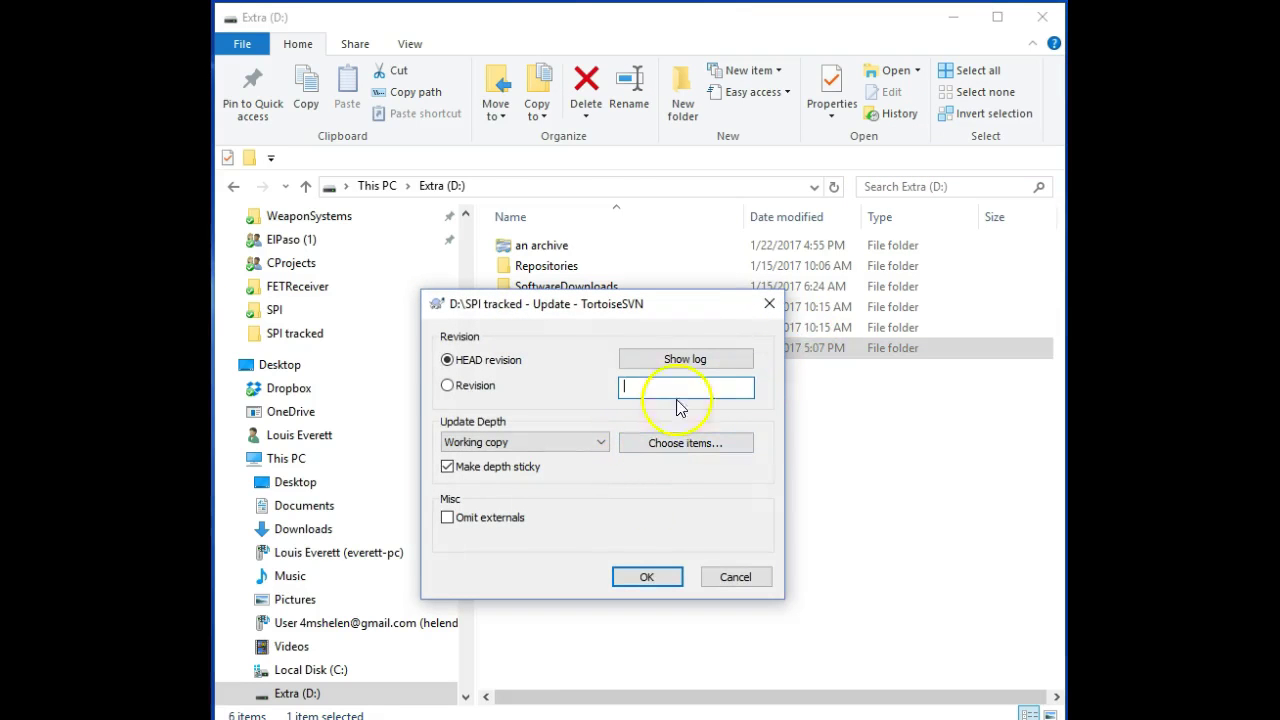
{"action": "left_click", "coordinate": [703, 361]}
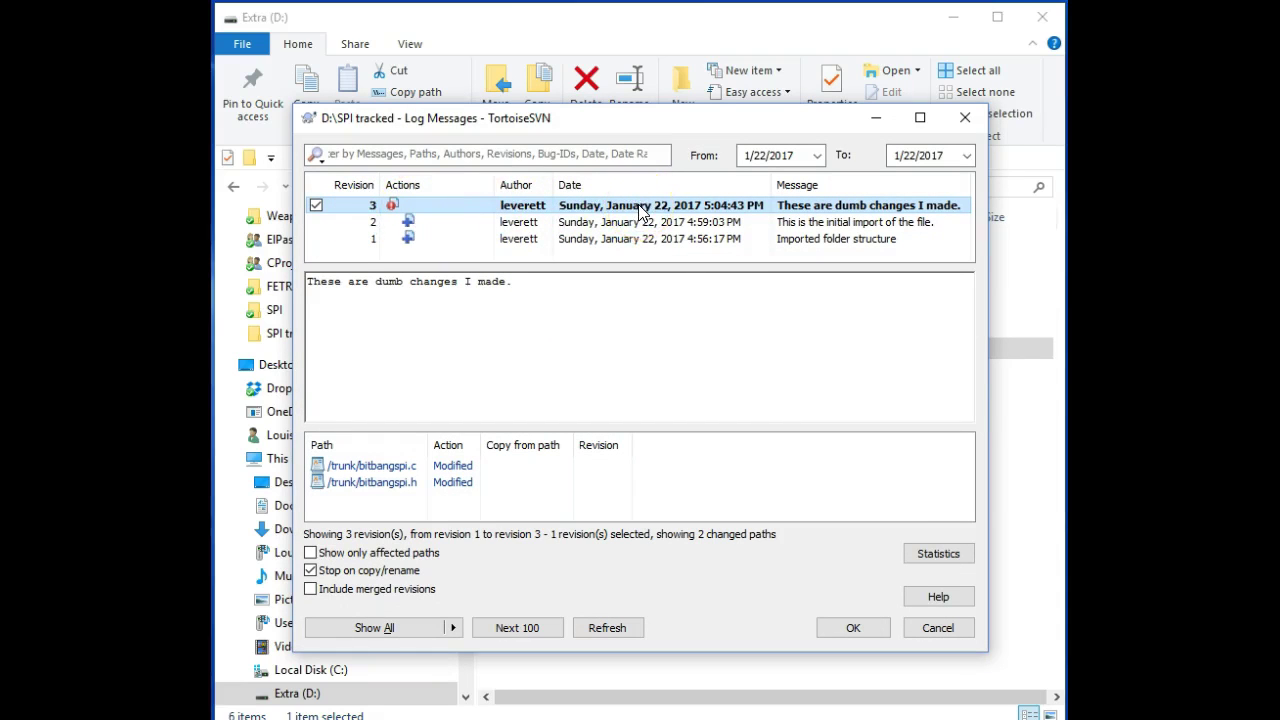
{"action": "left_click", "coordinate": [841, 629]}
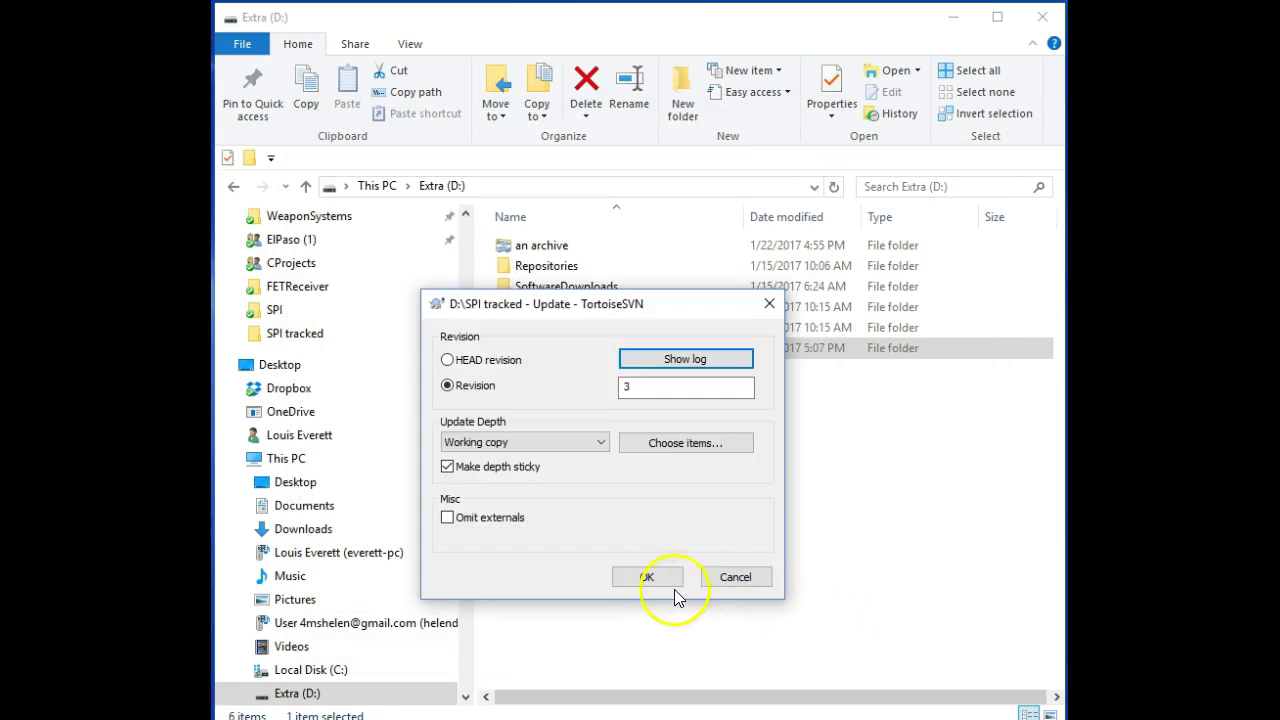
{"action": "left_click", "coordinate": [650, 578]}
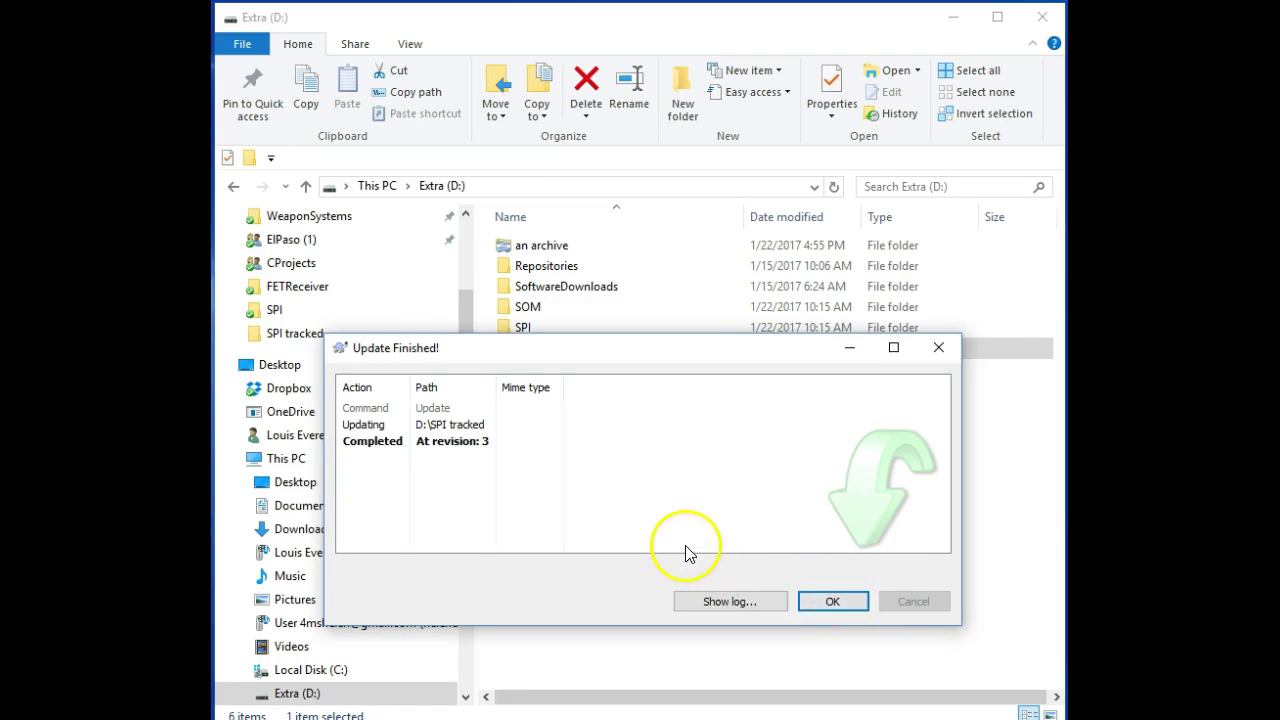
{"action": "left_click", "coordinate": [826, 601]}
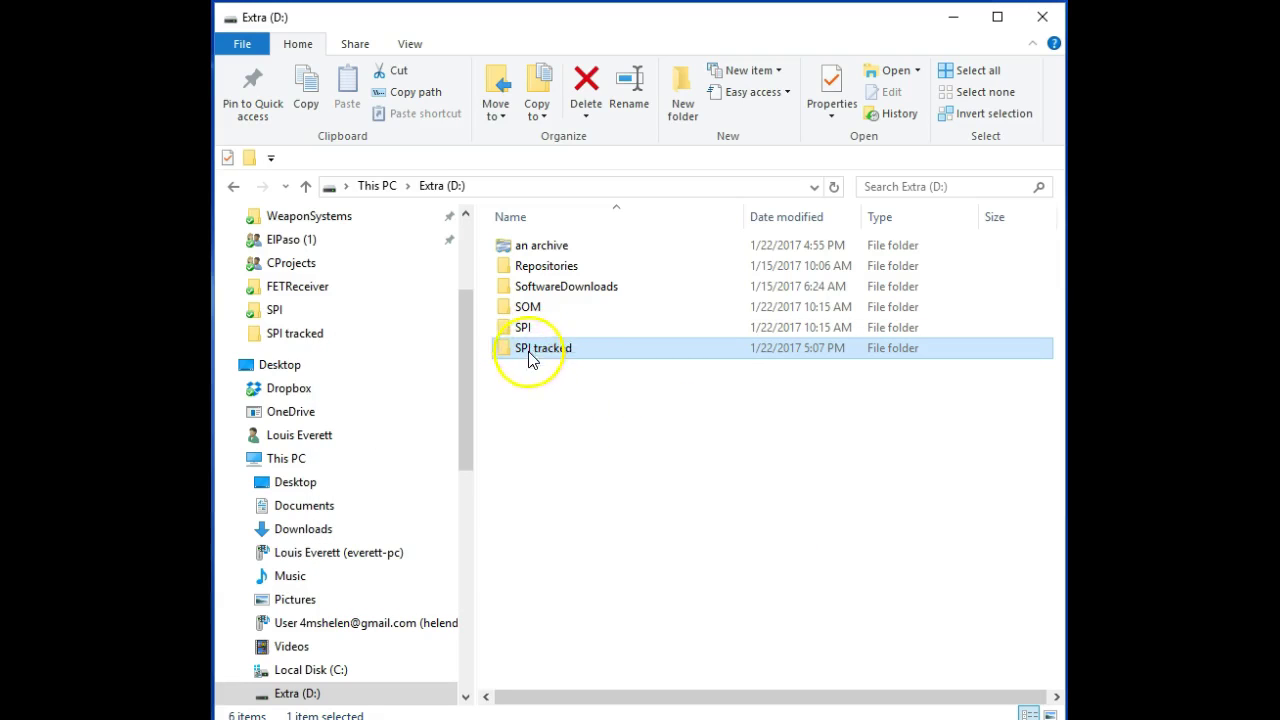
{"action": "left_click", "coordinate": [541, 406]}
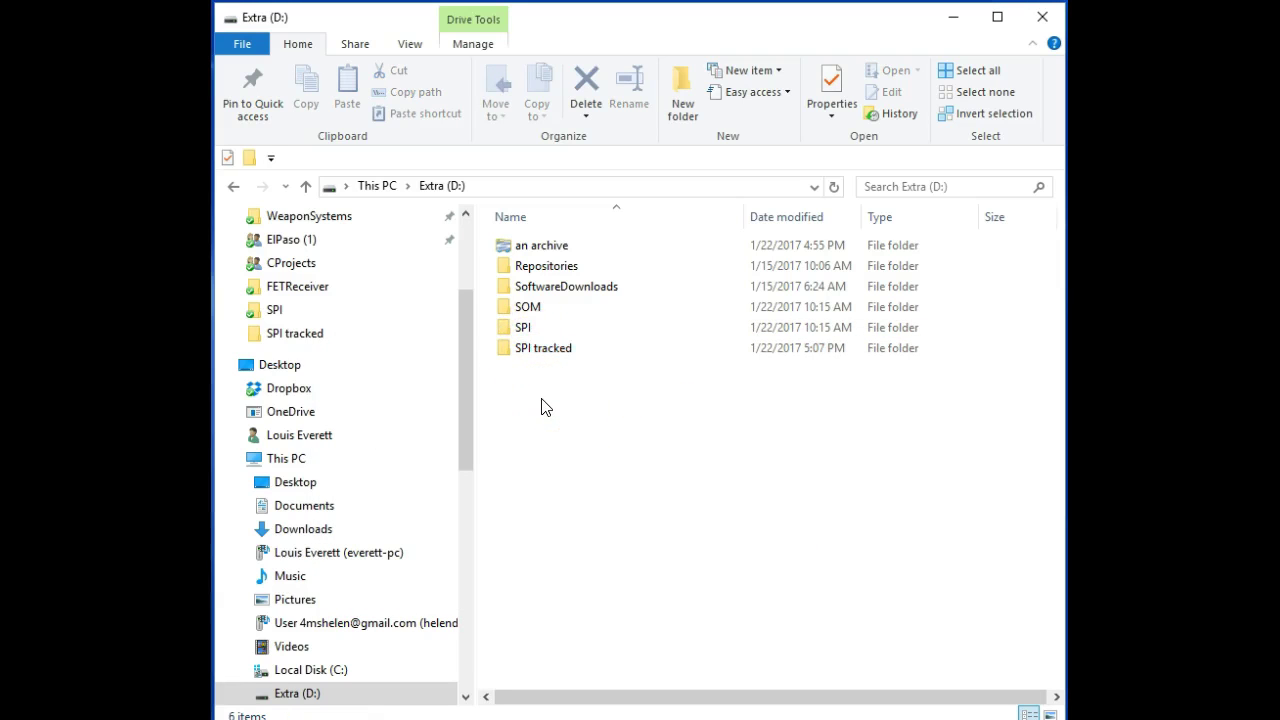
{"action": "right_click", "coordinate": [545, 406]}
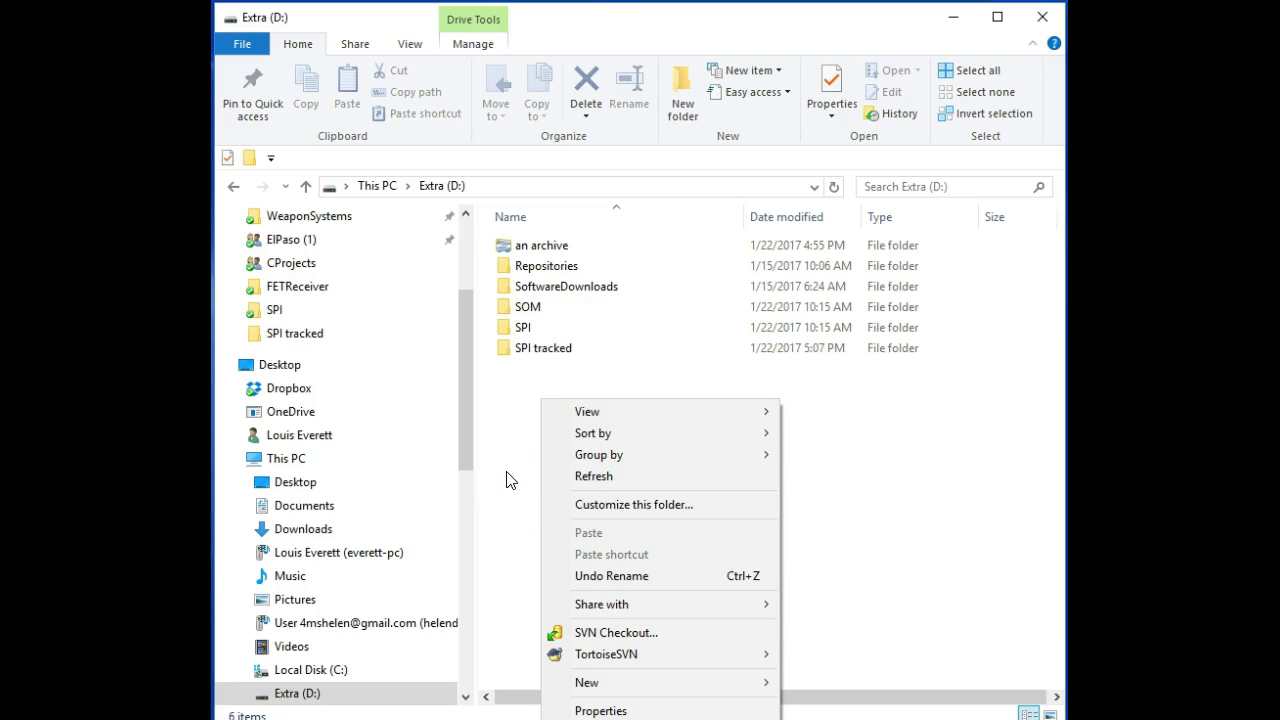
{"action": "left_click", "coordinate": [535, 246]}
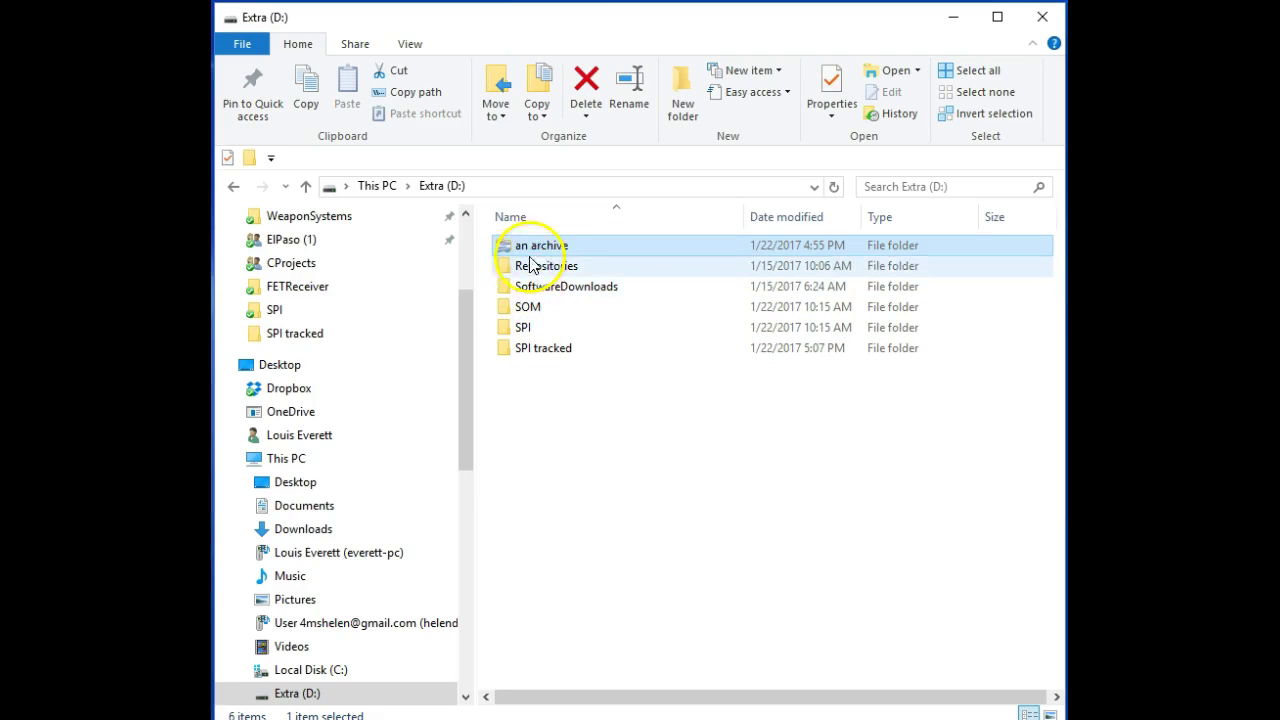
{"action": "mouse_move", "coordinate": [533, 256]}
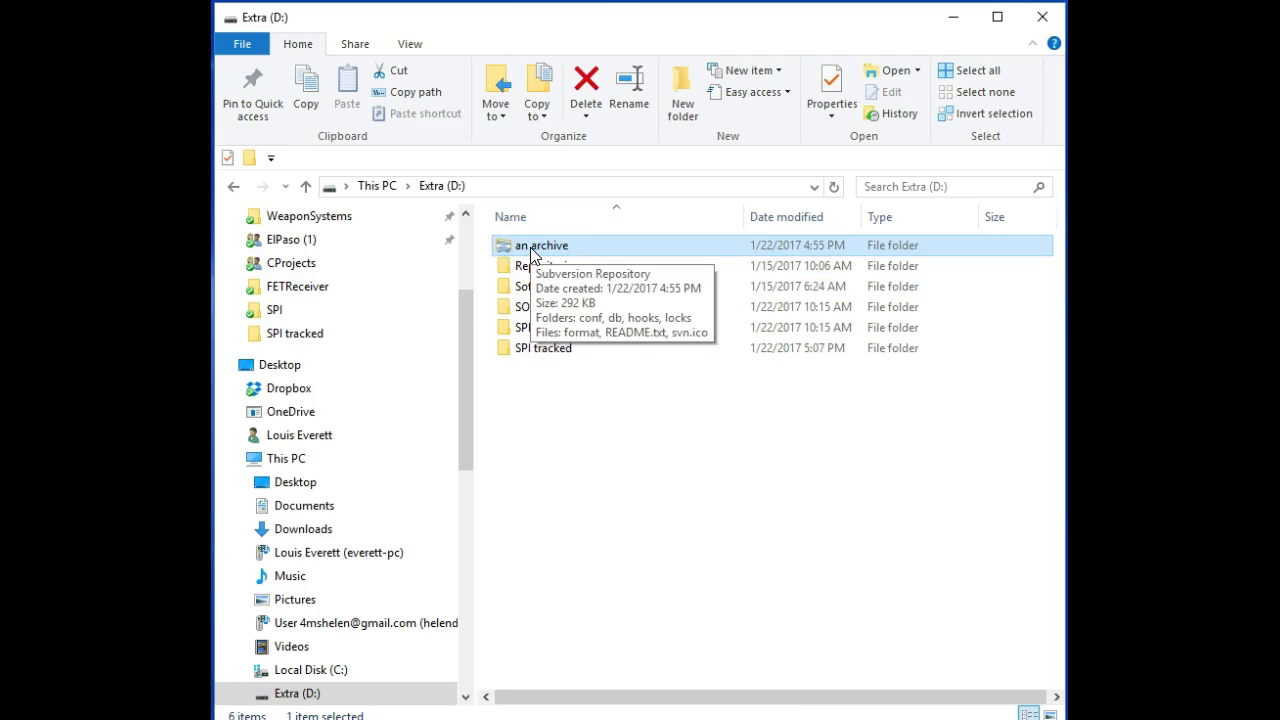
{"action": "left_click", "coordinate": [555, 436]}
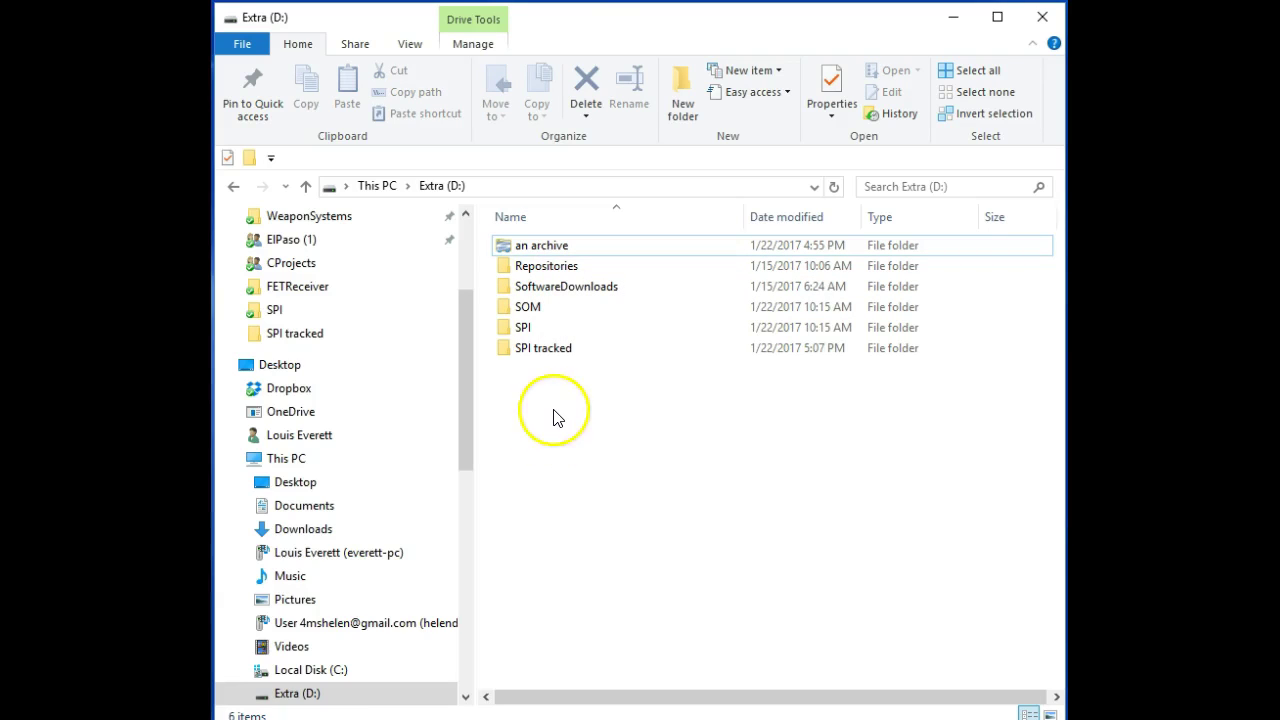
{"action": "mouse_move", "coordinate": [548, 358]}
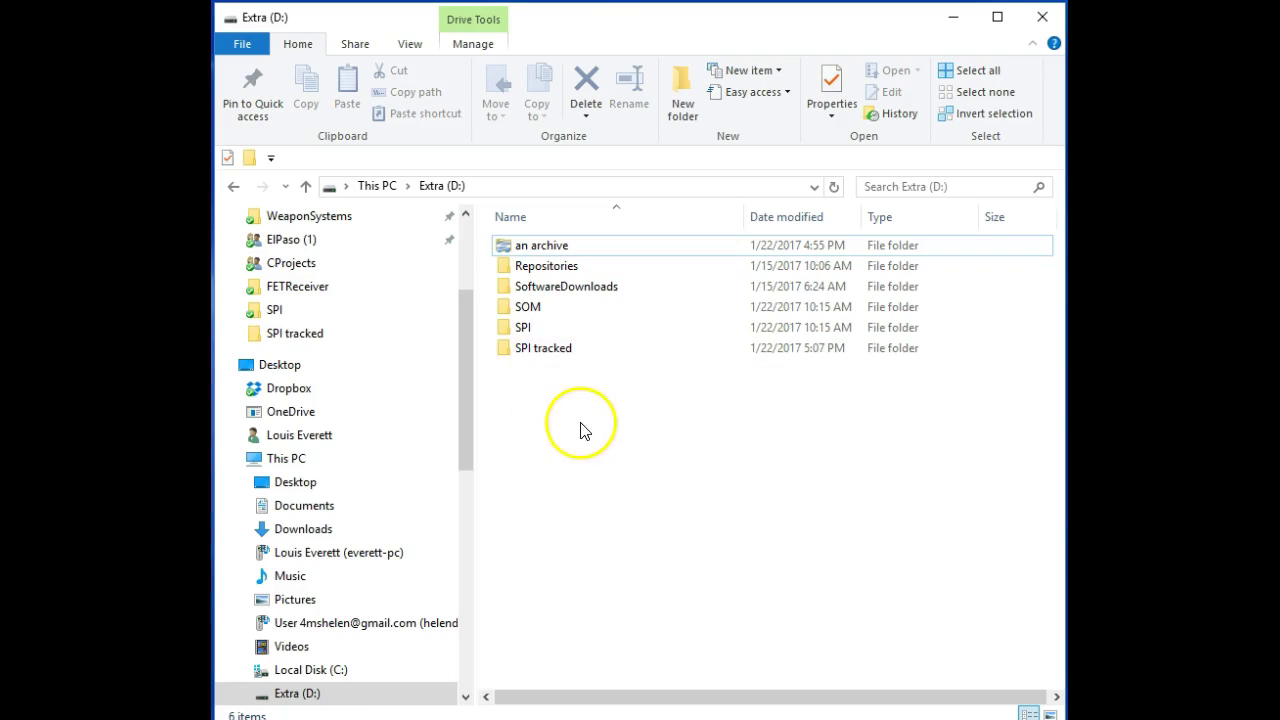